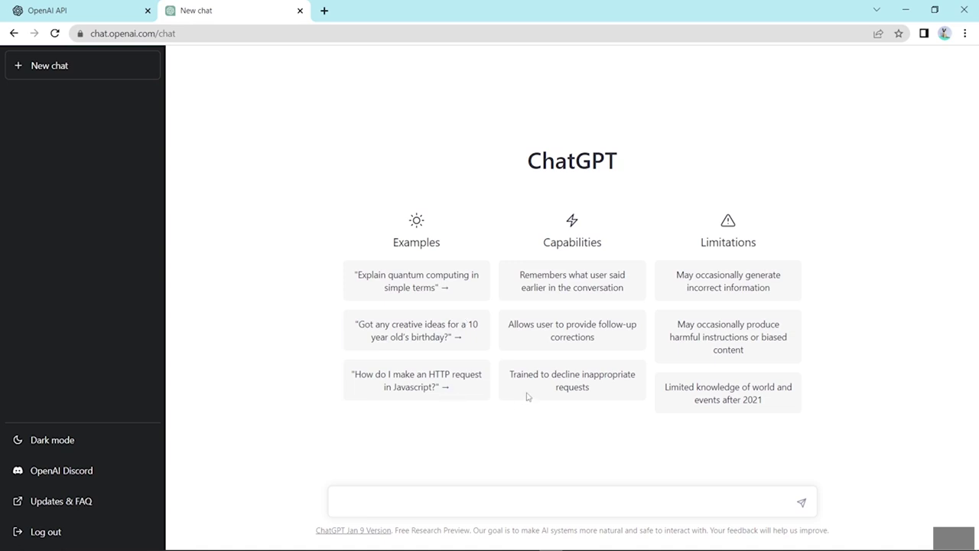
# - Switch the ChatGPT interface to dark mode
pyautogui.click(64, 442)
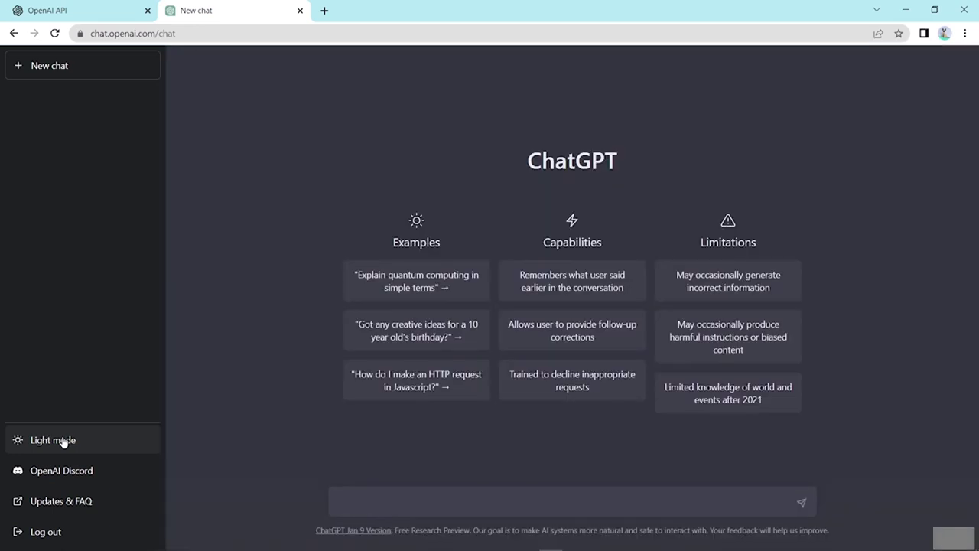
# - Open Updates & FAQ, examine the ChatGPT help articles and the support messenger, and close the help page
pyautogui.click(60, 502)
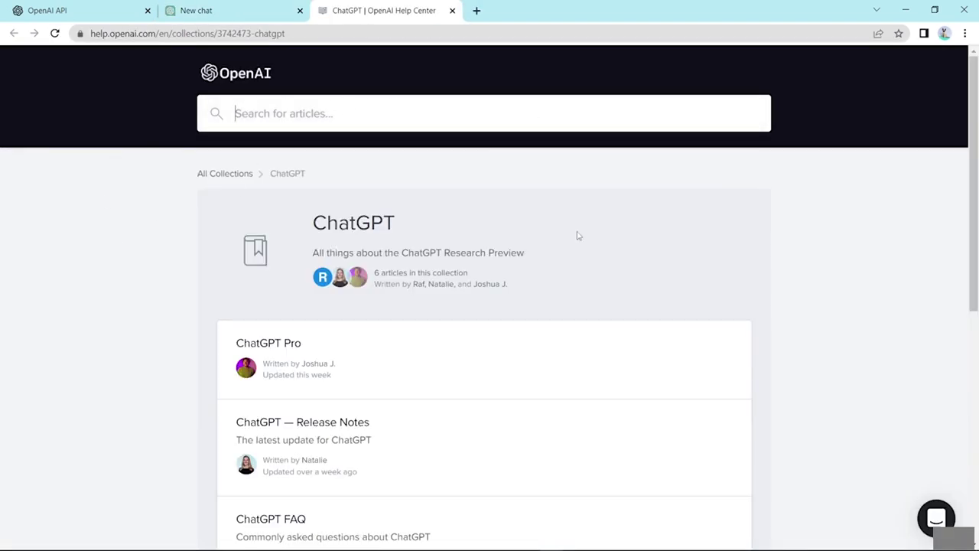
pyautogui.scroll(-3, 409, 354)
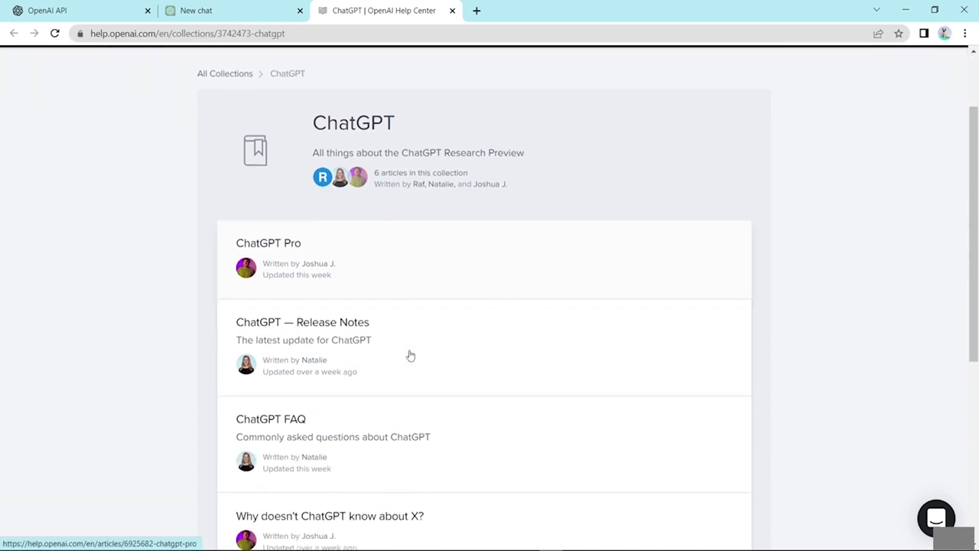
pyautogui.scroll(-2, 408, 354)
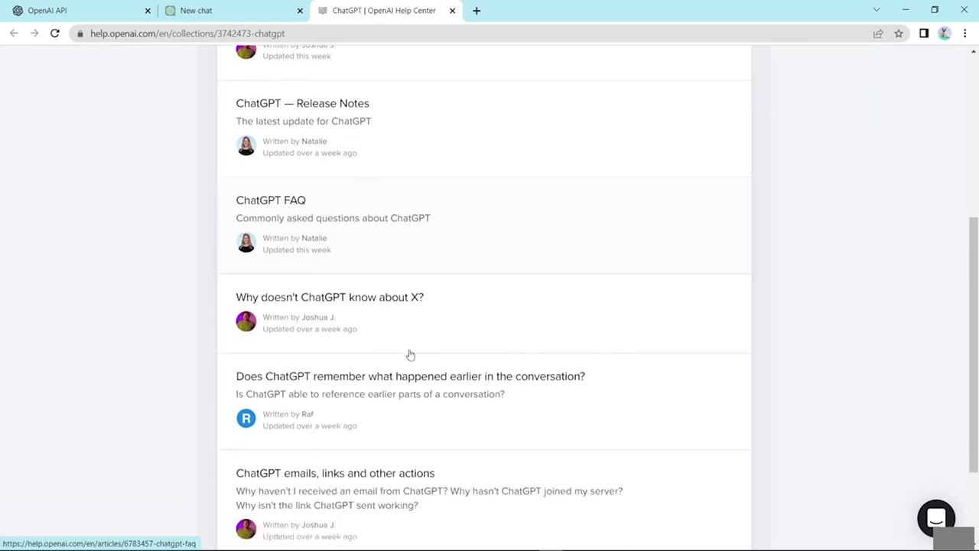
pyautogui.scroll(-2, 360, 437)
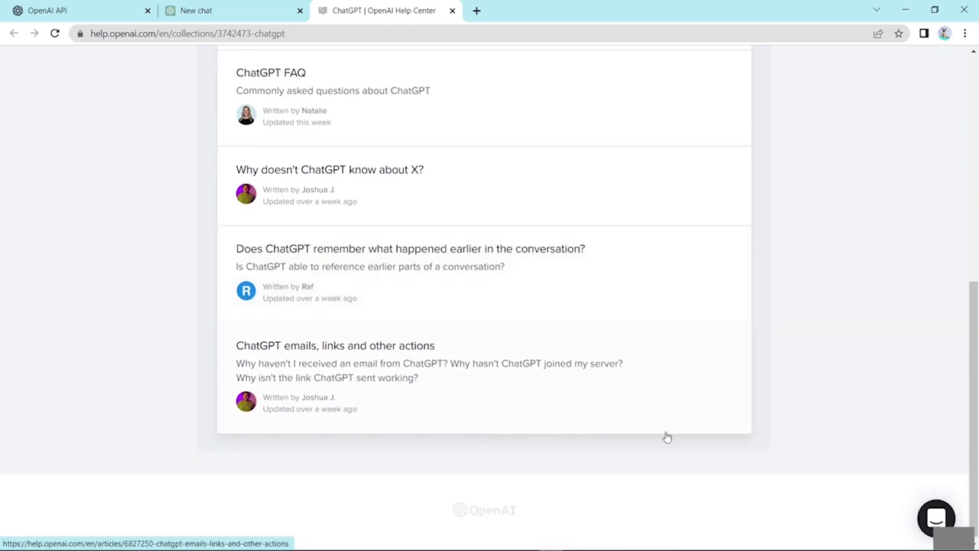
pyautogui.click(940, 521)
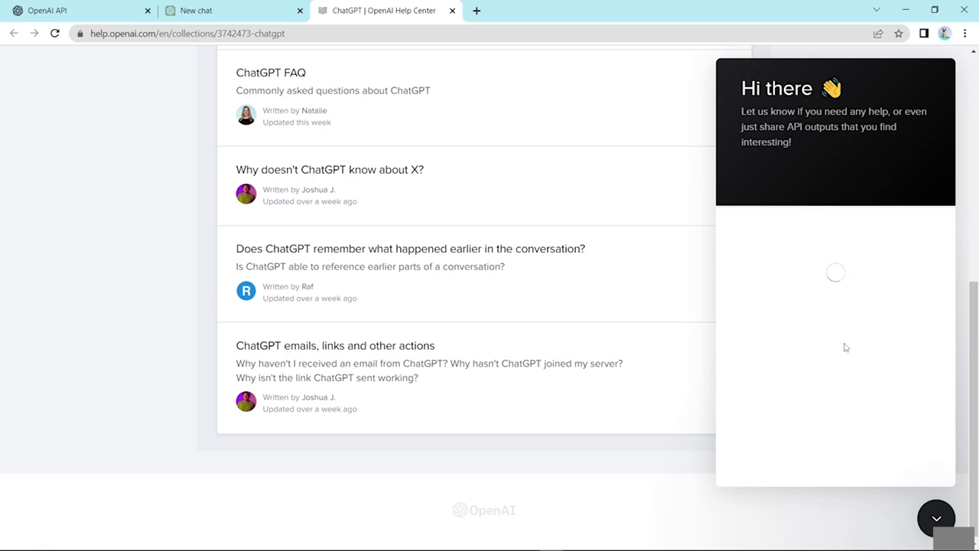
pyautogui.scroll(5, 692, 300)
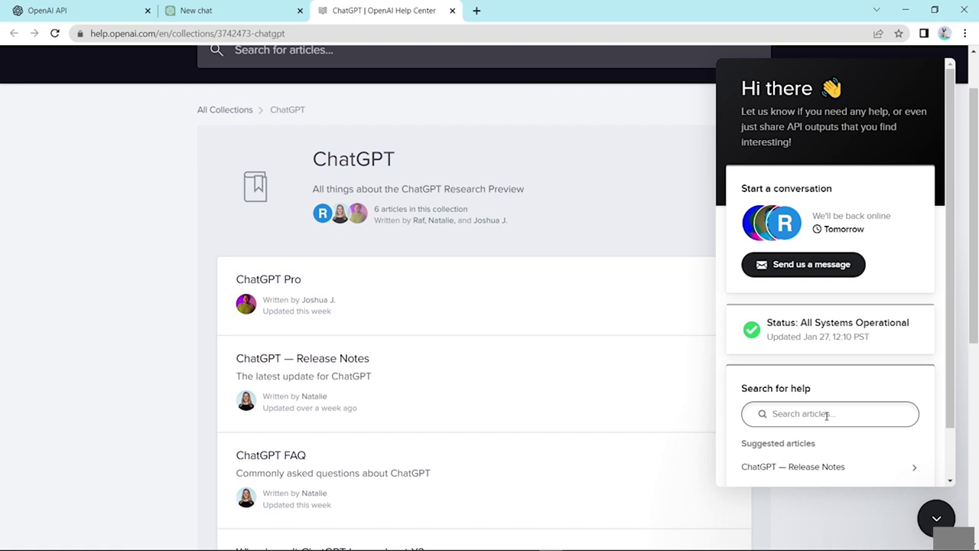
pyautogui.scroll(-3, 841, 424)
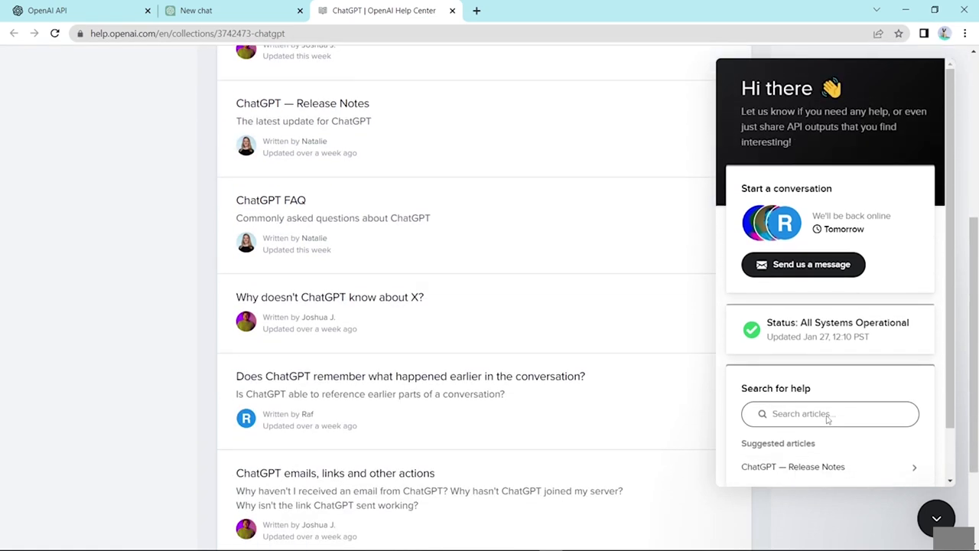
pyautogui.scroll(1, 666, 265)
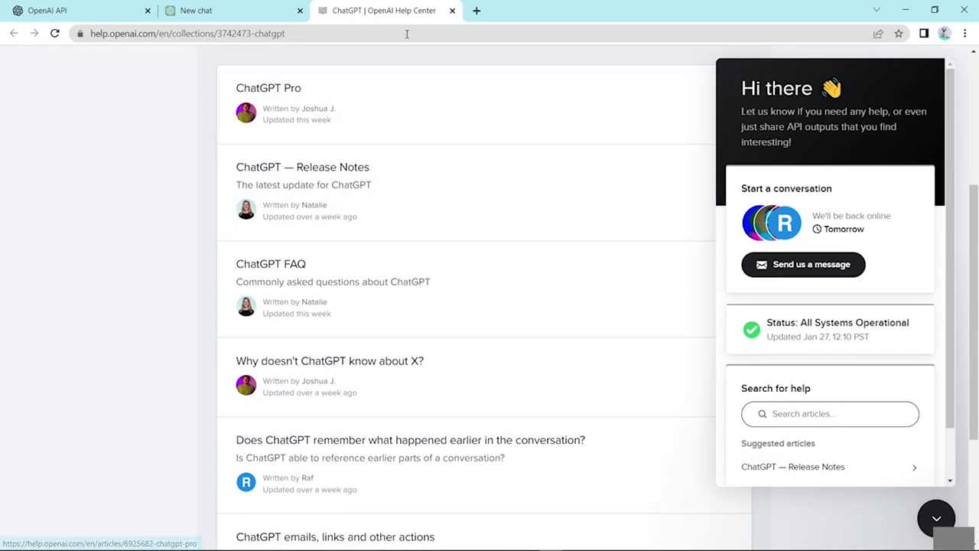
pyautogui.click(452, 9)
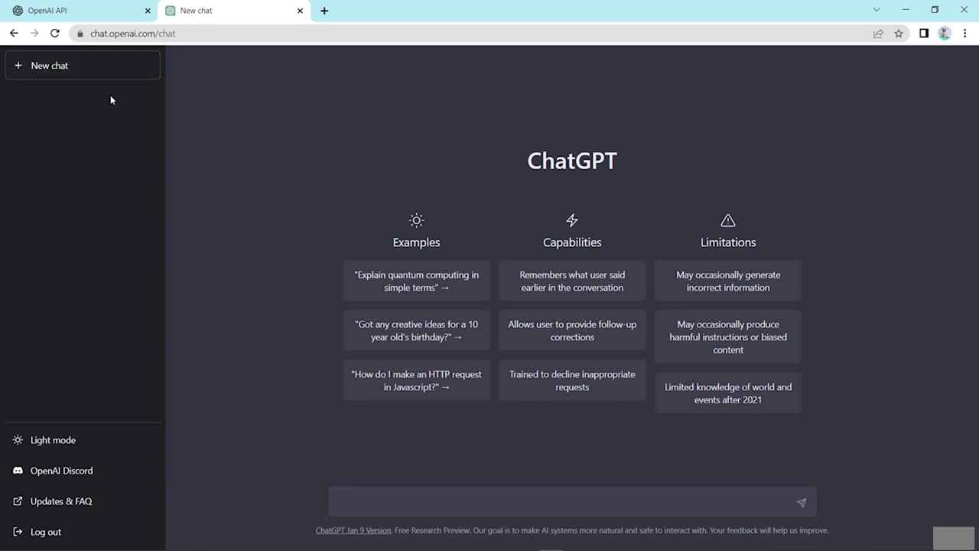
# - Ask ChatGPT to write a review about "iphone 13 pro max"
pyautogui.click(373, 495)
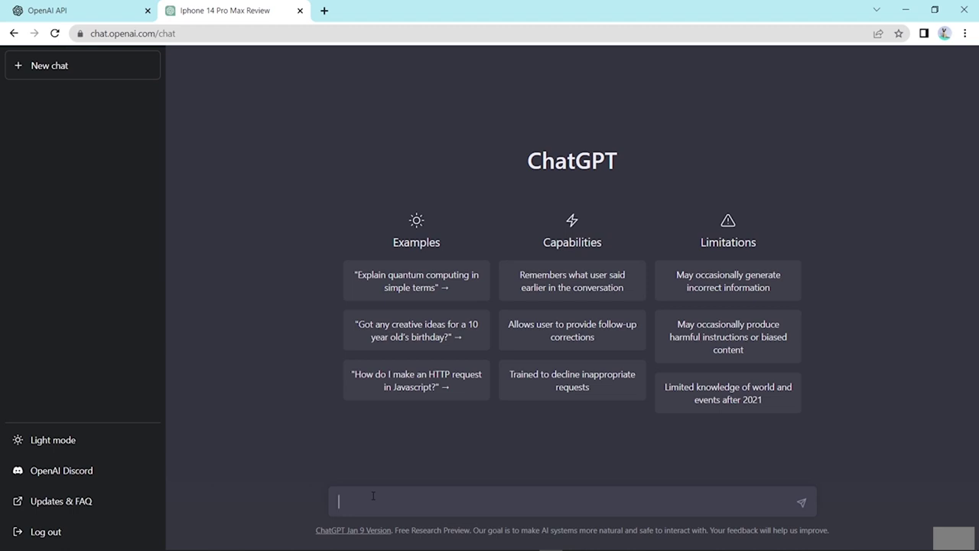
pyautogui.write('write')
pyautogui.write(' a')
pyautogui.write(' revi')
pyautogui.write('vew')
pyautogui.write(' about ')
pyautogui.write('""')
pyautogui.write('iphone 1')
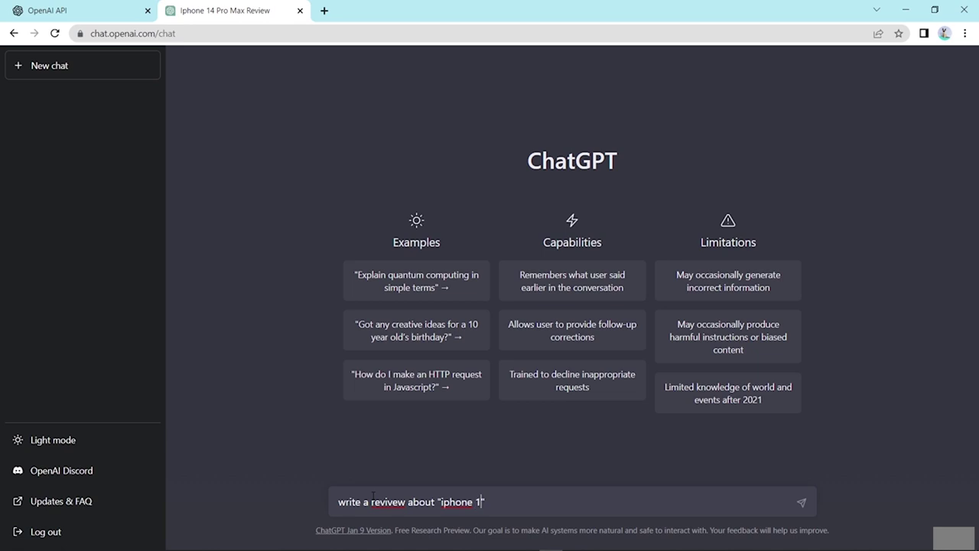
pyautogui.write('3 pro max')
pyautogui.press('Return')
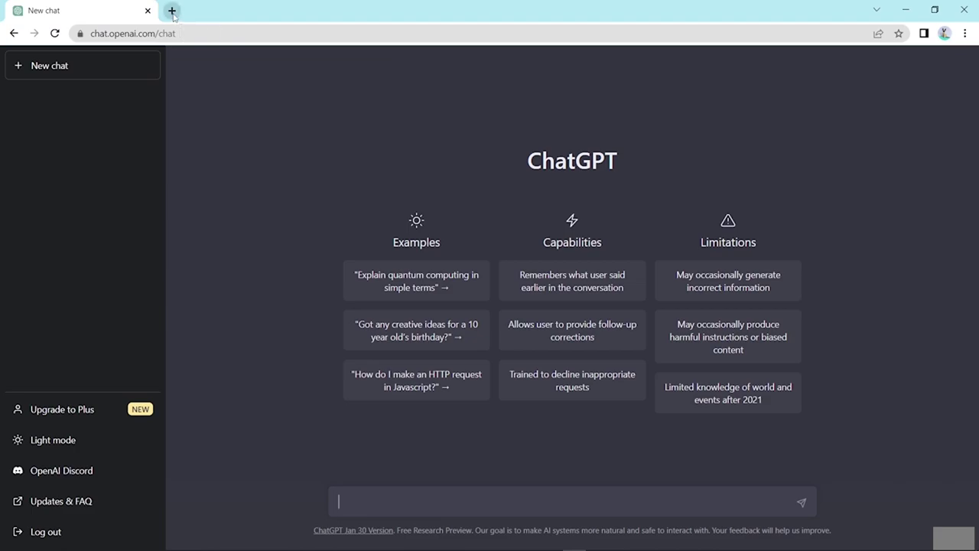
# - Open fiverr.com in a new browser tab
pyautogui.click(172, 10)
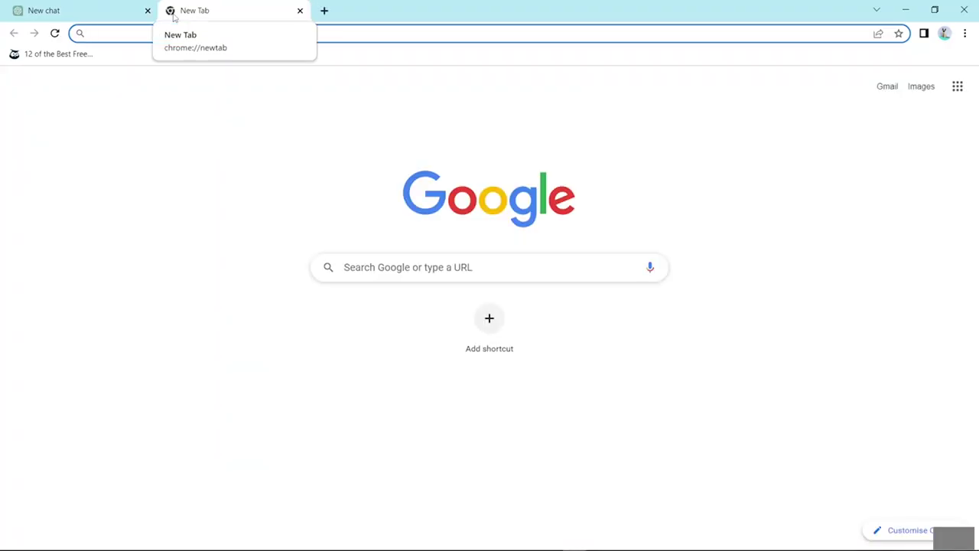
pyautogui.write('fi')
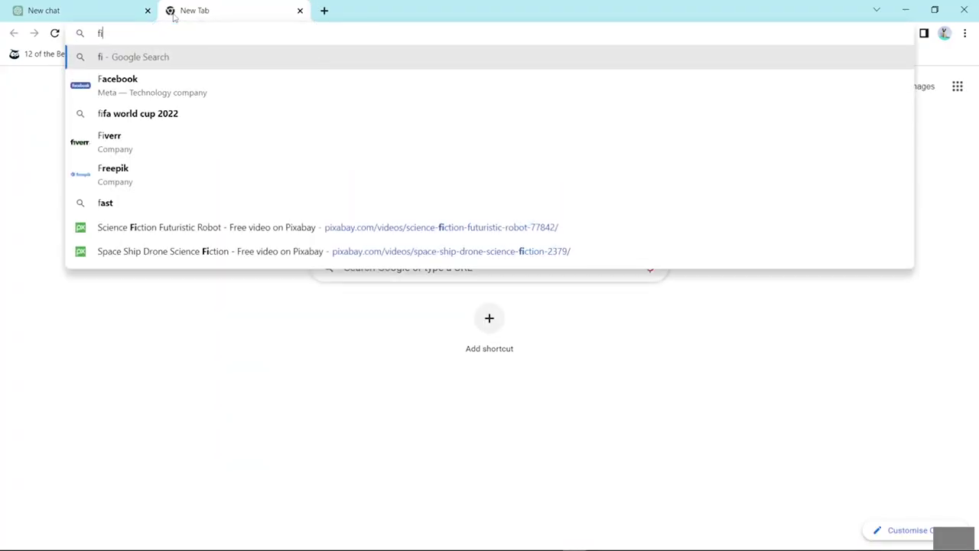
pyautogui.write('verr.com')
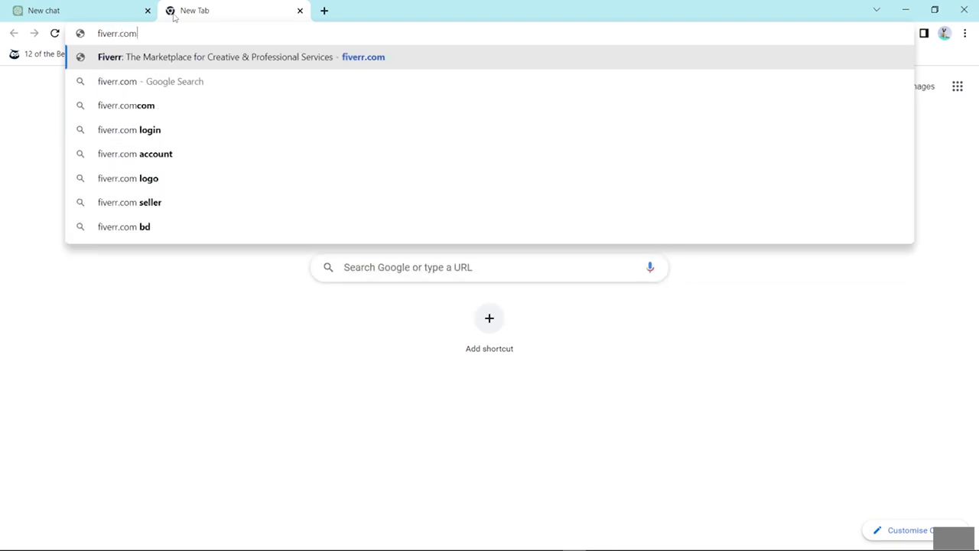
pyautogui.press('Return')
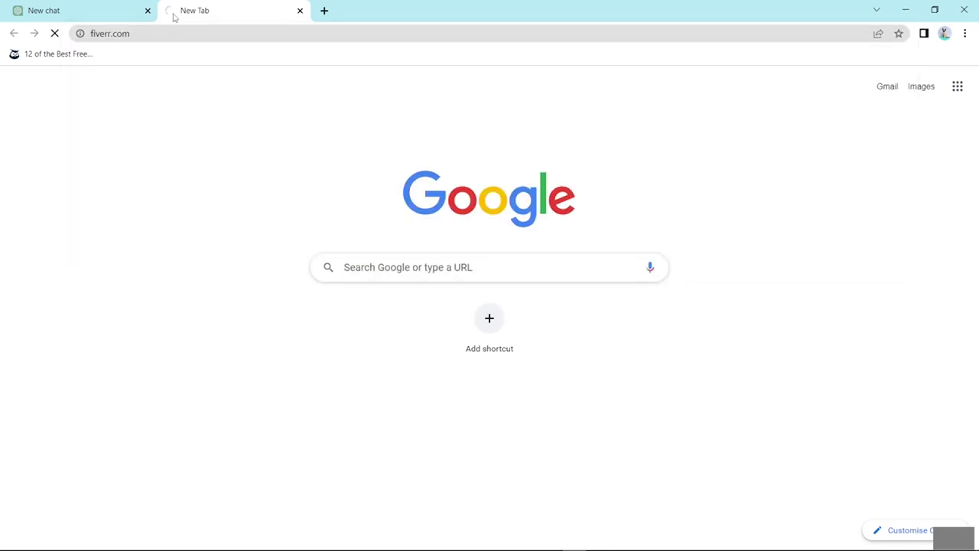
# - Open upwork.com in another new browser tab
pyautogui.hotkey('ctrl', 't')
pyautogui.write('up')
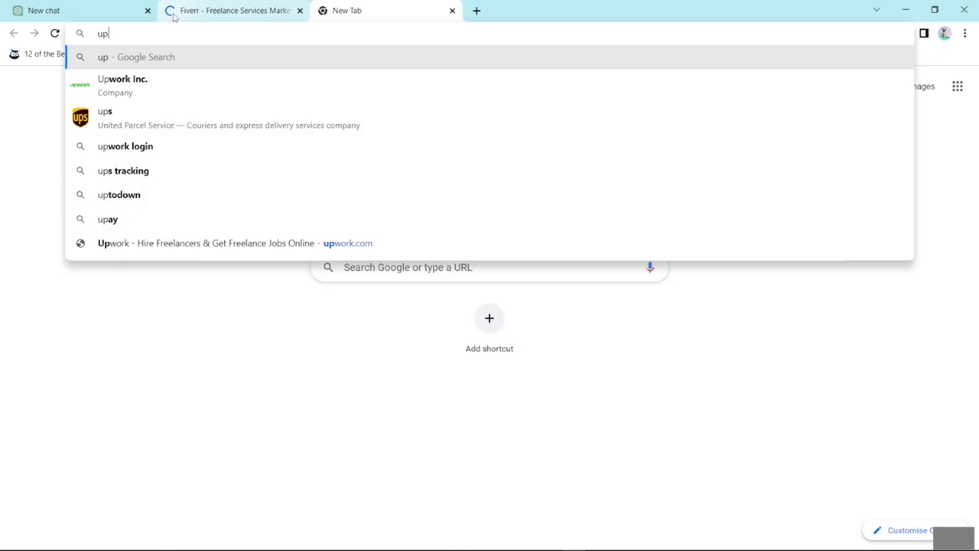
pyautogui.write('work.com')
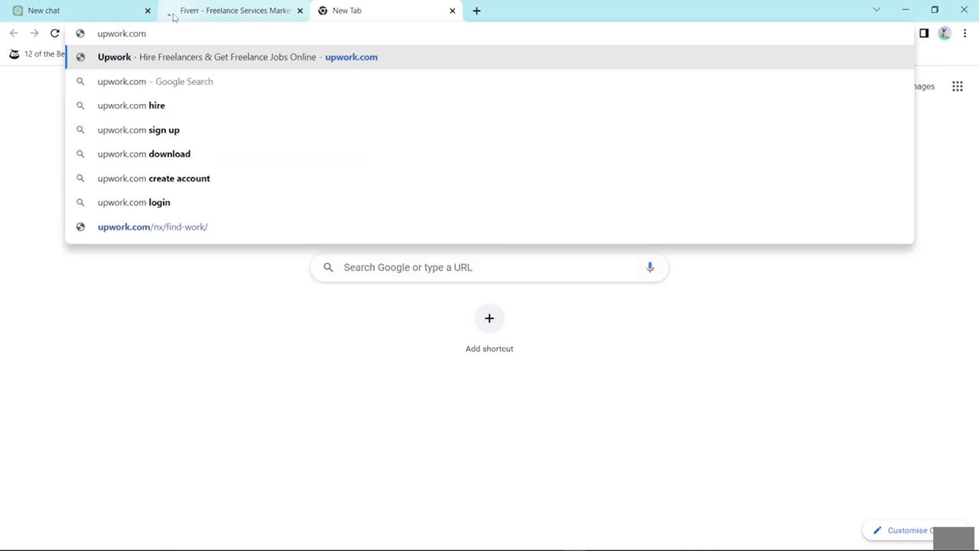
pyautogui.press('Return')
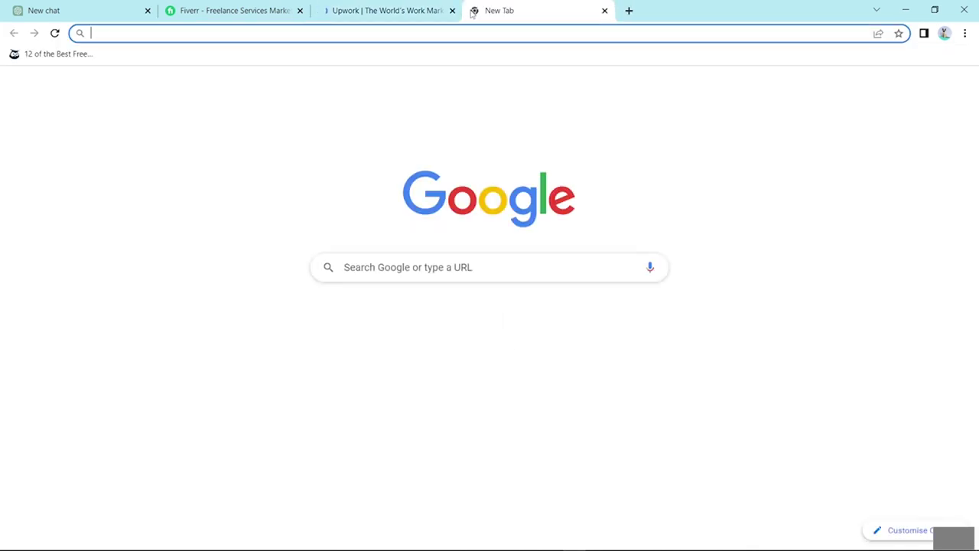
# - Load freelaner.com in an additional browser tab alongside Fiverr and Upwork
pyautogui.click(474, 12)
pyautogui.write('fr')
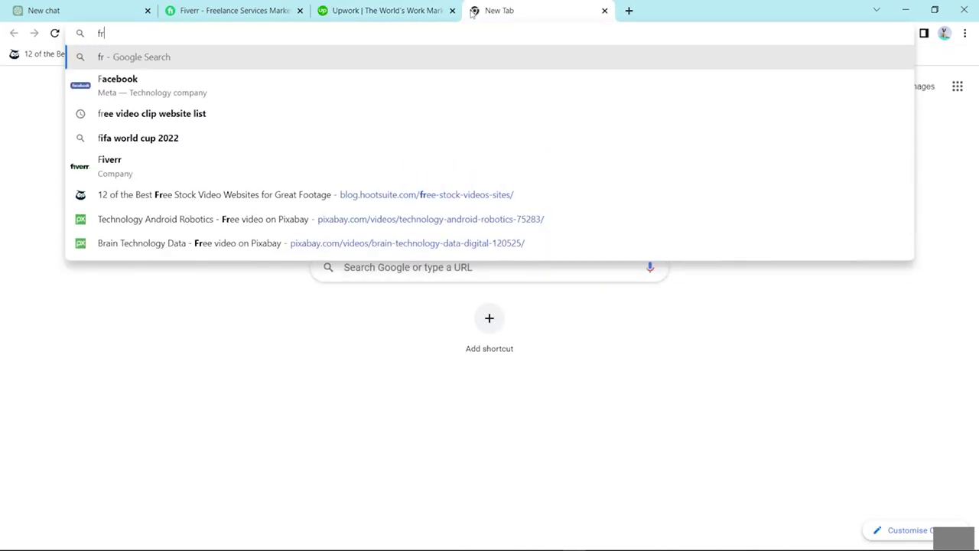
pyautogui.write('eela')
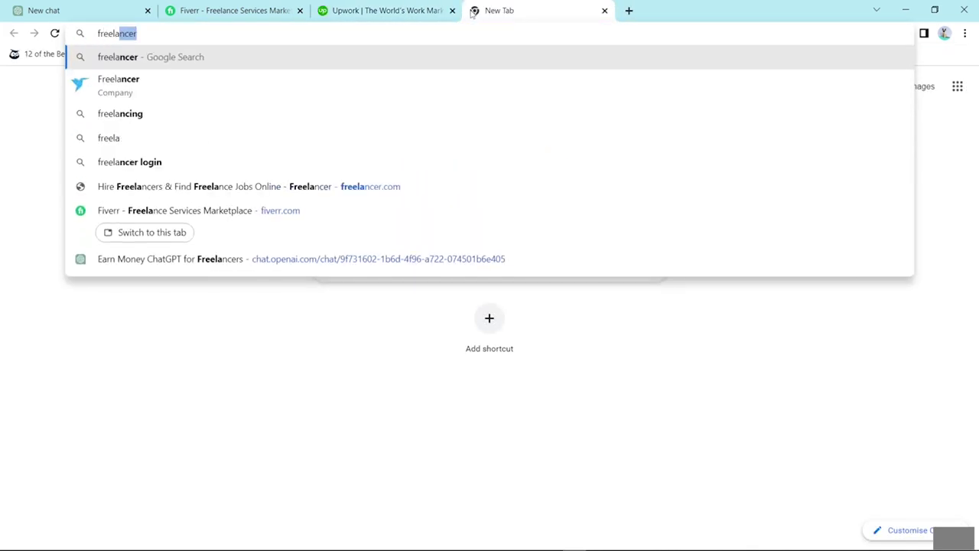
pyautogui.write('ner.com')
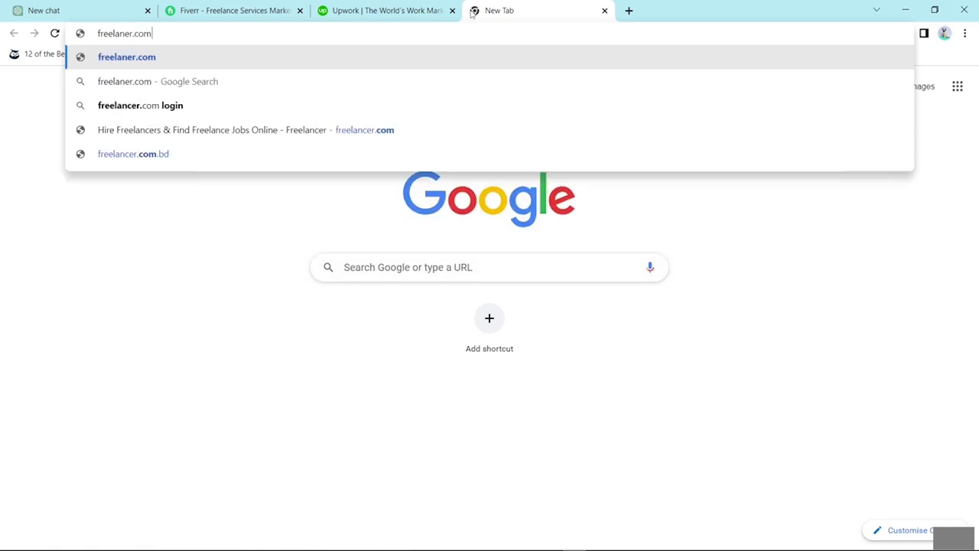
pyautogui.press('Return')
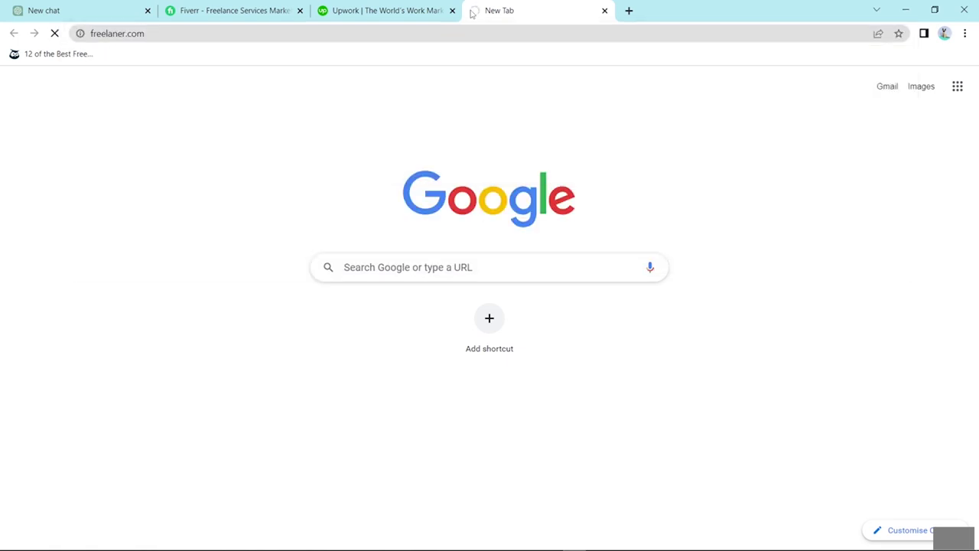
# - Search Fiverr for "blog content writer" and examine the number of available services, the gig listings and their starting prices
pyautogui.click(220, 13)
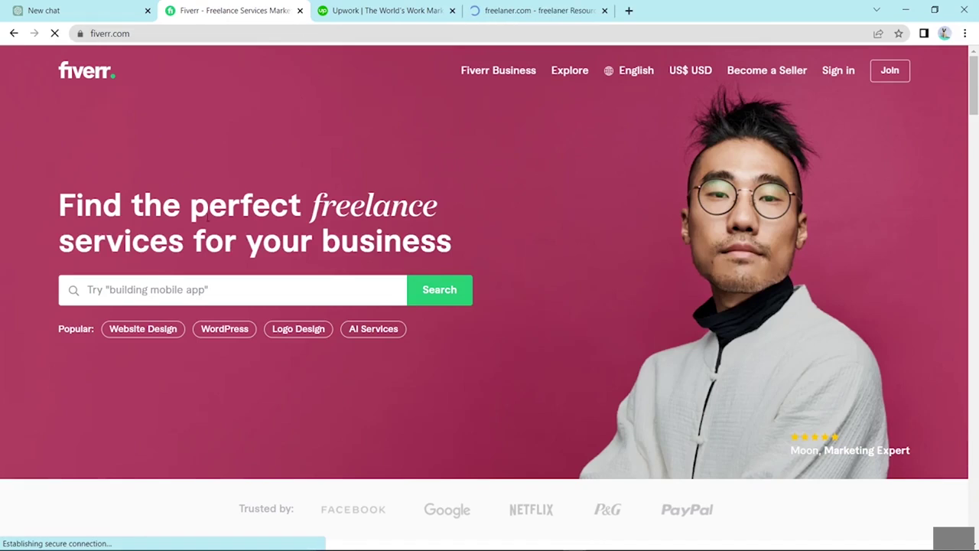
pyautogui.click(180, 291)
pyautogui.write('bl')
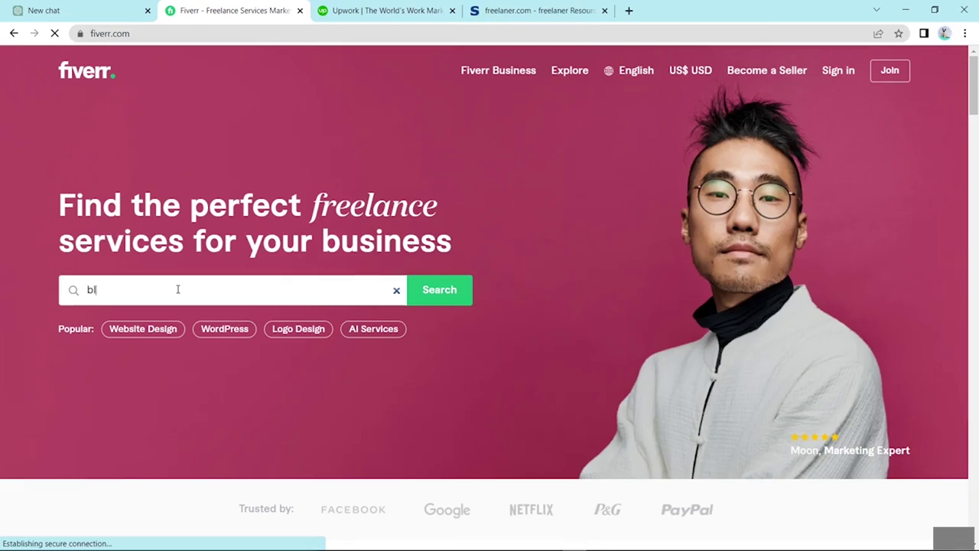
pyautogui.write('og ')
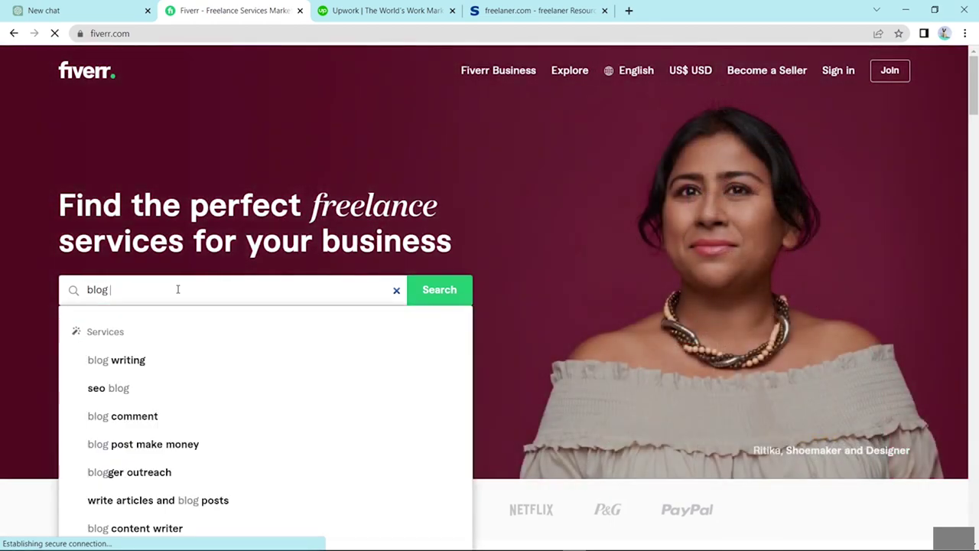
pyautogui.write('content')
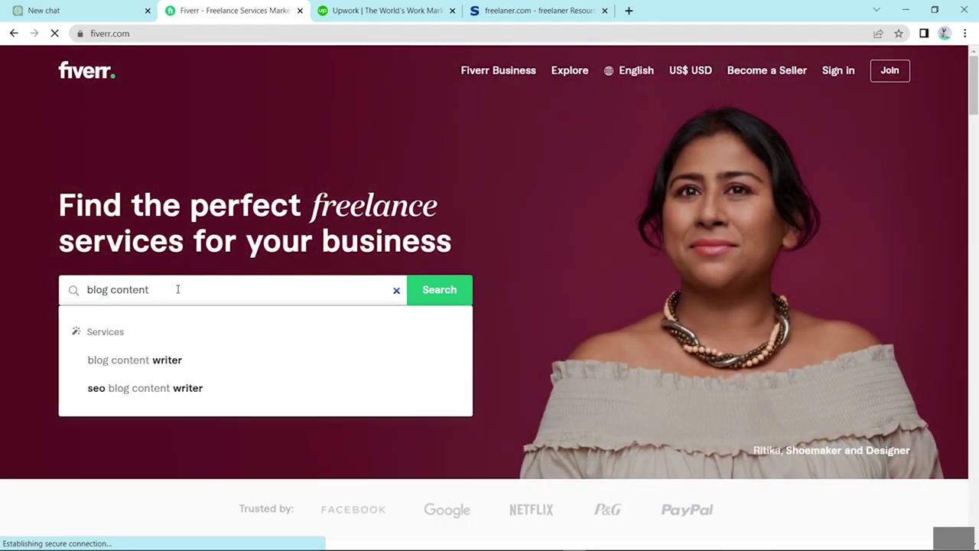
pyautogui.write(' writer')
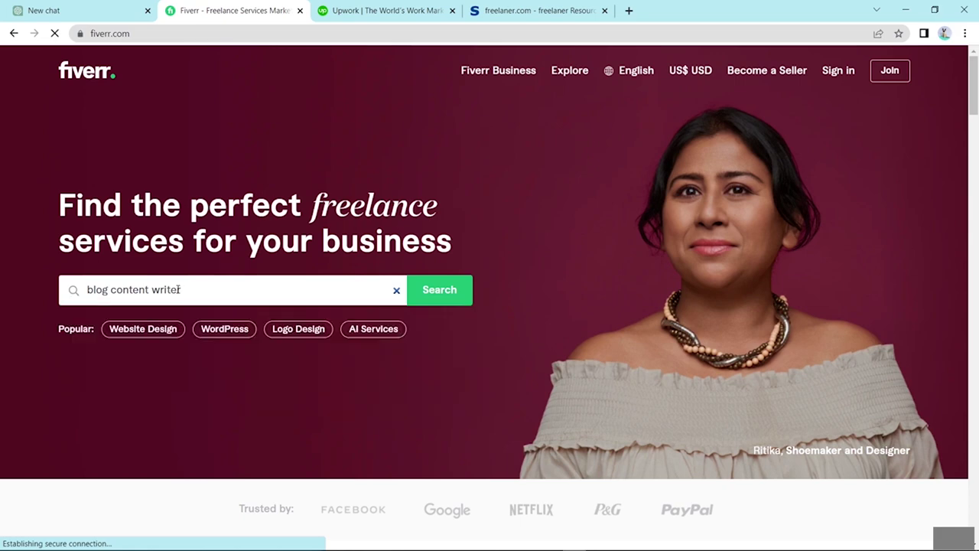
pyautogui.scroll(-1, 221, 266)
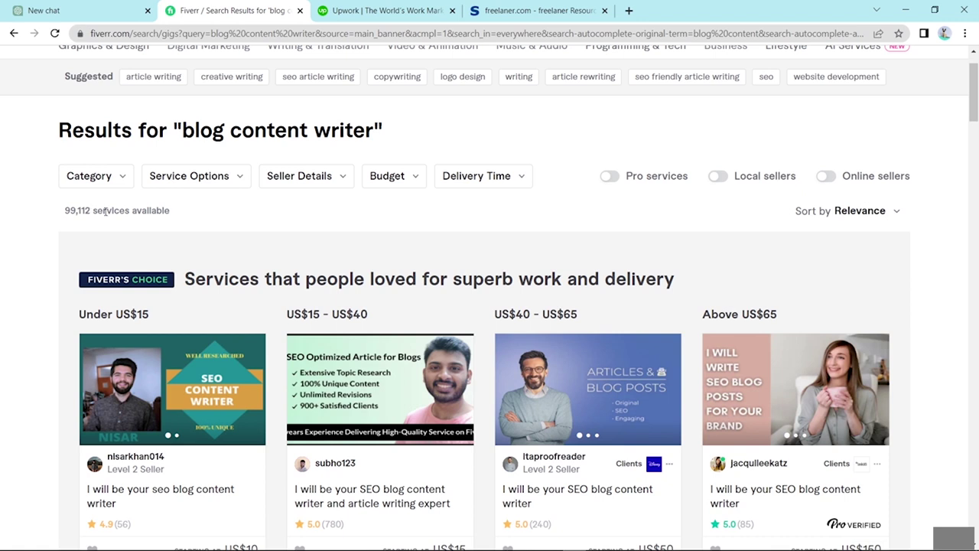
pyautogui.moveTo(103, 210); pyautogui.dragTo(200, 216)
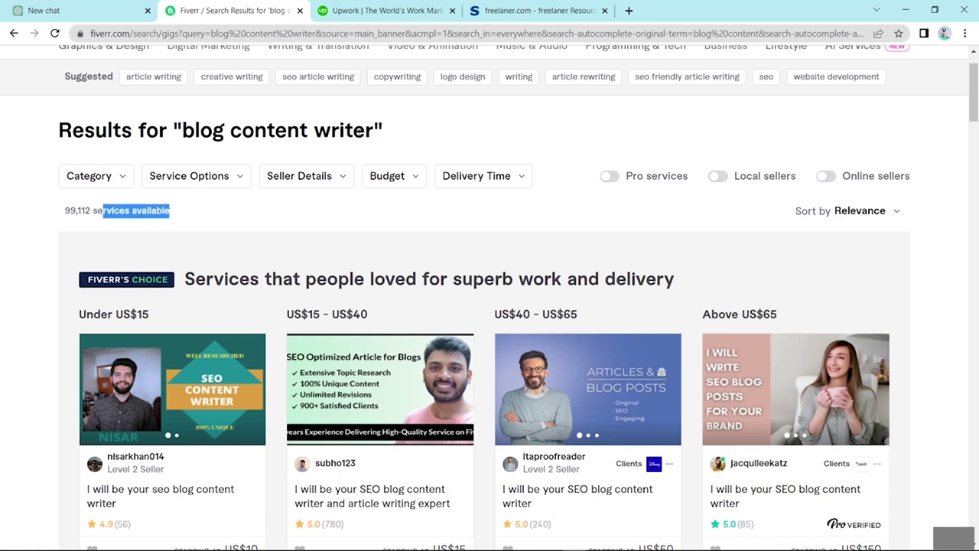
pyautogui.scroll(-3, 416, 310)
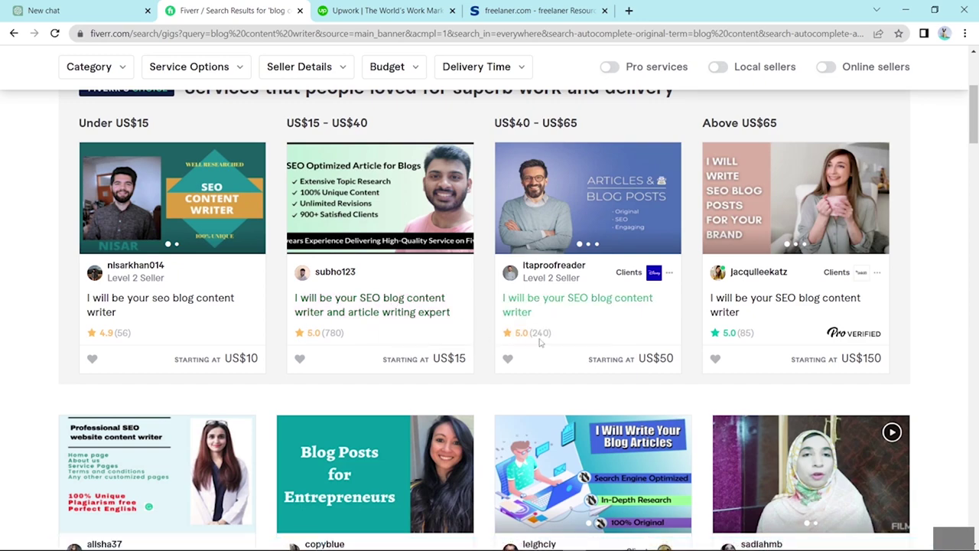
pyautogui.scroll(-6, 540, 343)
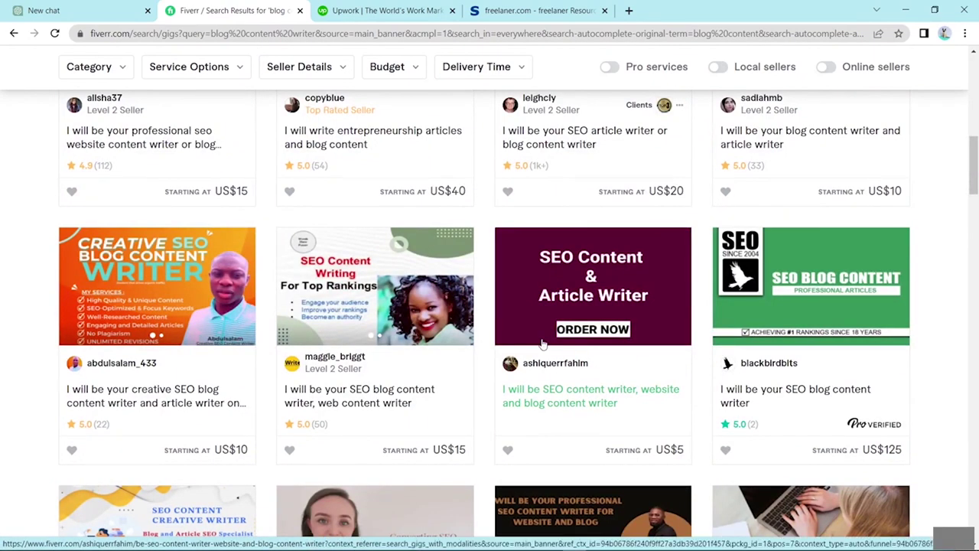
pyautogui.scroll(-6, 540, 343)
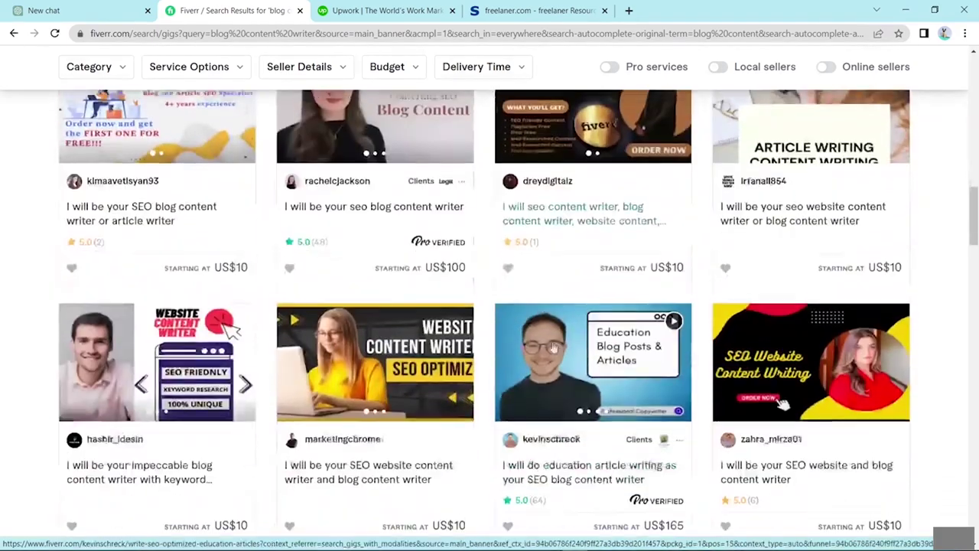
# - Search Freelancer's job listings for "blog content writer" and examine the posted projects, their rates and bids
pyautogui.click(535, 10)
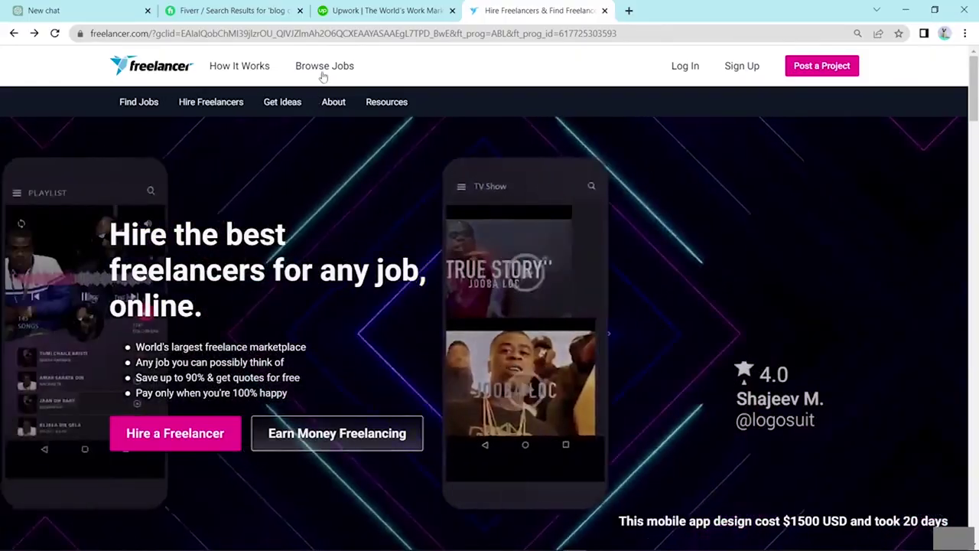
pyautogui.click(341, 68)
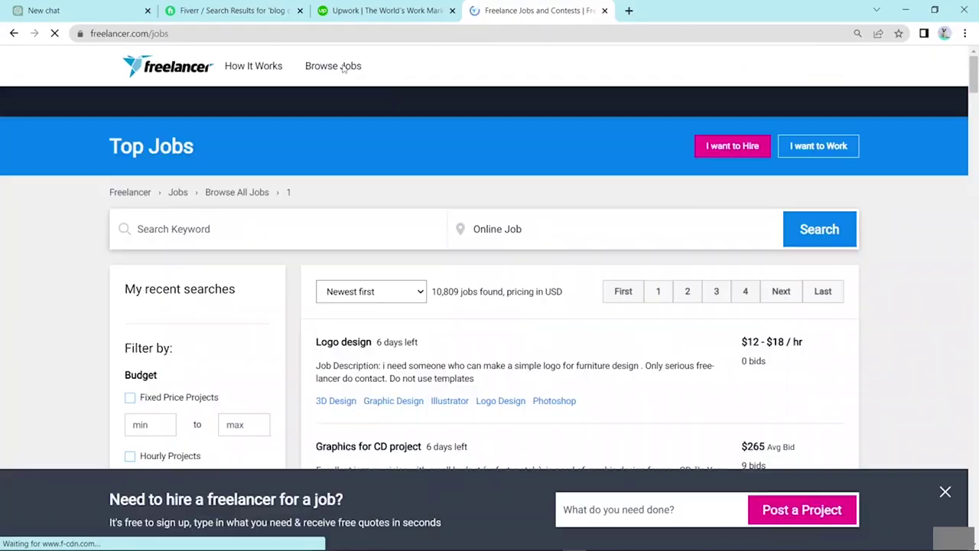
pyautogui.click(185, 230)
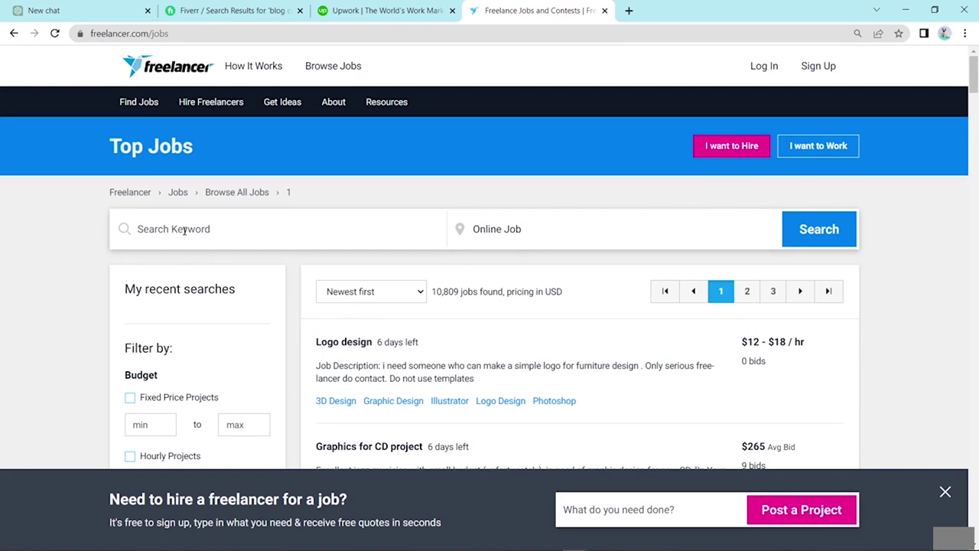
pyautogui.write('blog content writer')
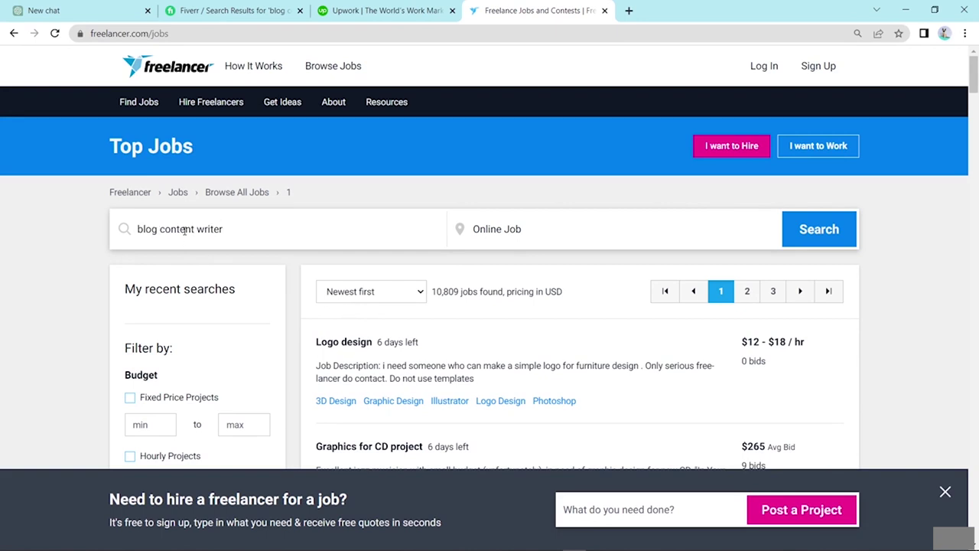
pyautogui.press('Return')
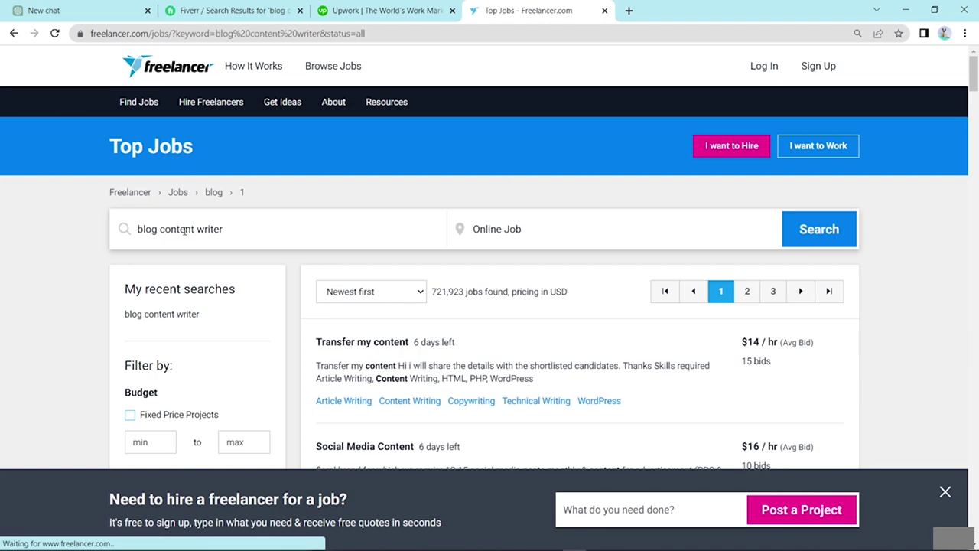
pyautogui.scroll(-2, 590, 293)
pyautogui.scroll(-1, 590, 293)
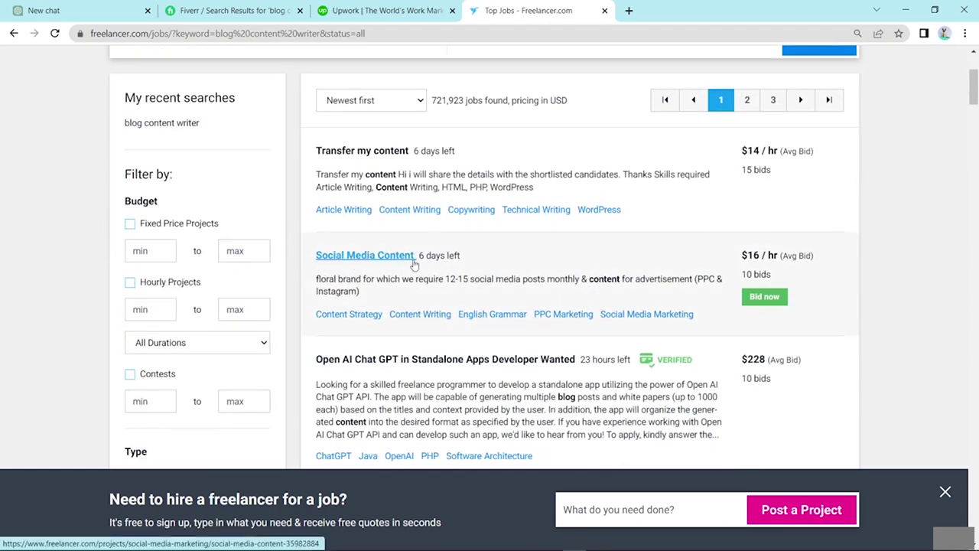
pyautogui.scroll(-5, 416, 265)
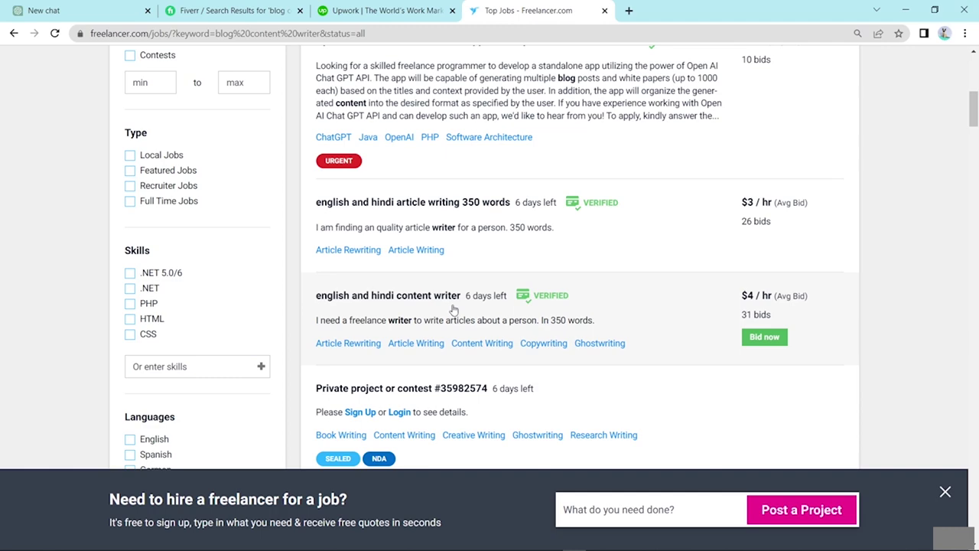
pyautogui.scroll(-5, 437, 257)
pyautogui.scroll(-2, 437, 257)
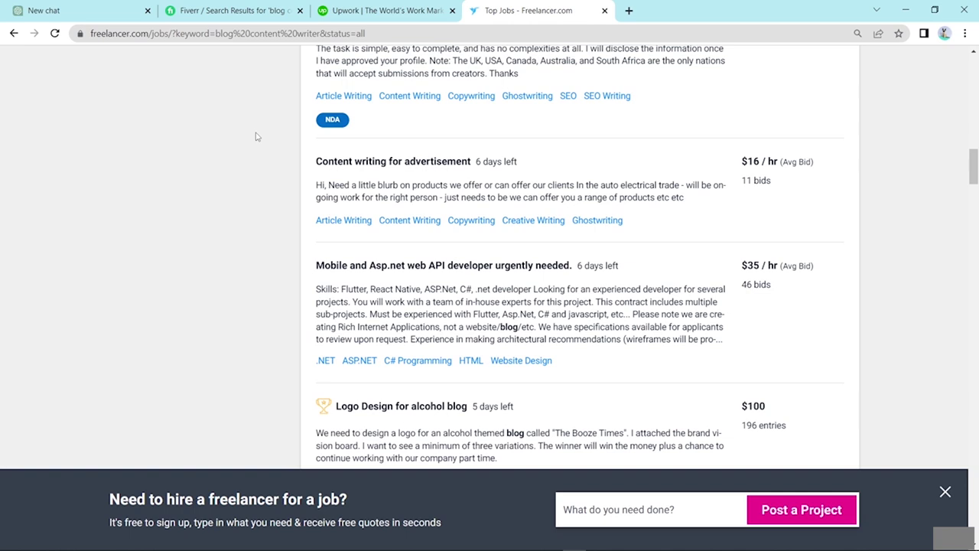
# - Switch from ChatGPT to the Notepad outline and review its title, section headings, frequently asked questions and summary
pyautogui.hotkey('ctrl', '1')
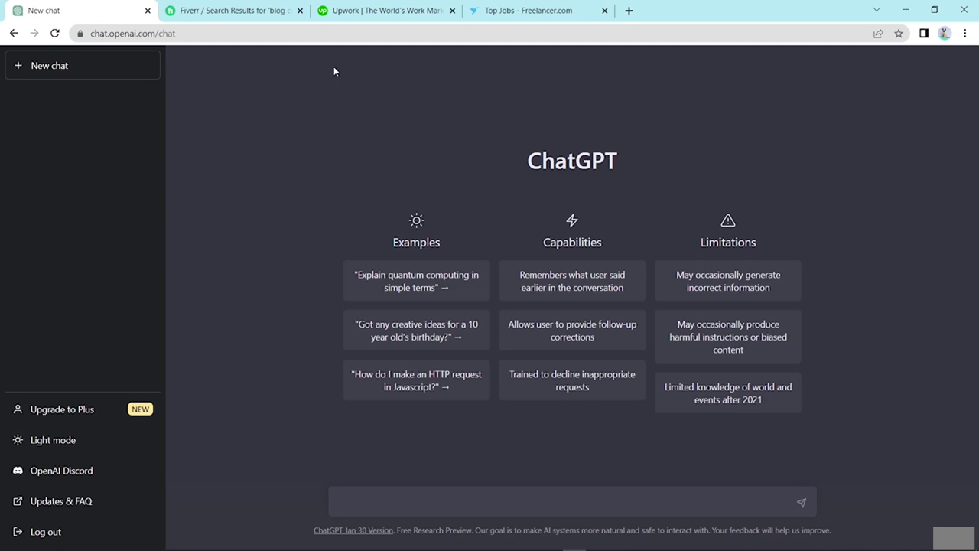
pyautogui.hotkey('alt', 'Tab')
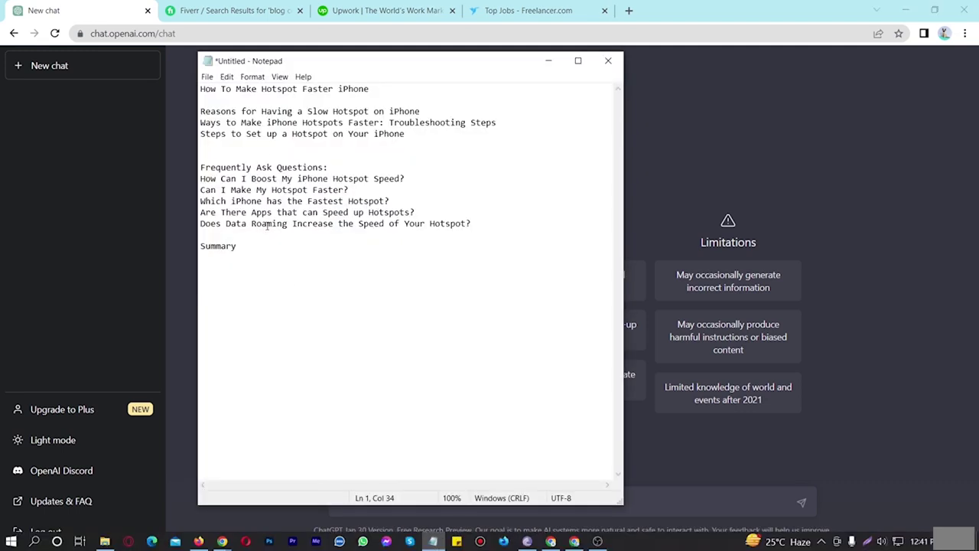
pyautogui.moveTo(380, 89); pyautogui.dragTo(182, 91)
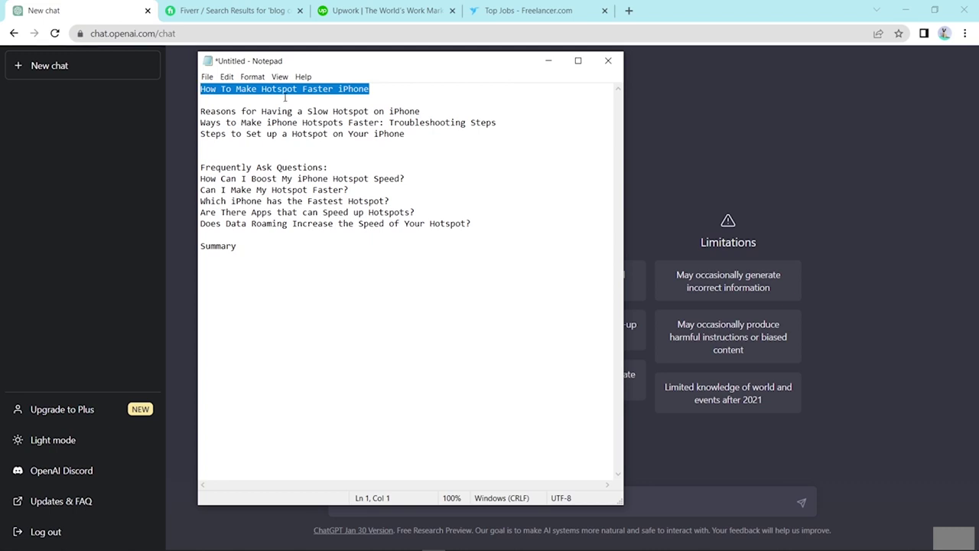
pyautogui.moveTo(262, 89); pyautogui.dragTo(377, 90)
pyautogui.click(377, 90)
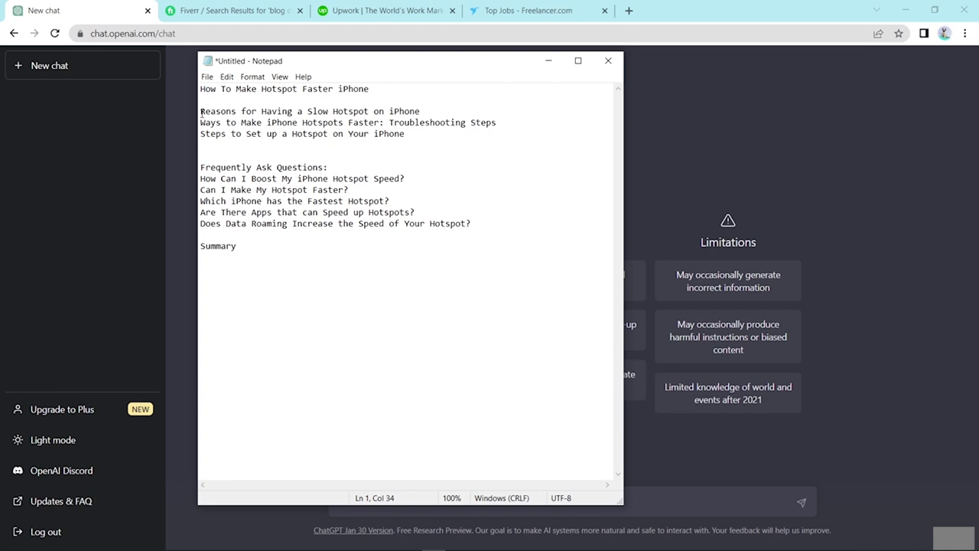
pyautogui.moveTo(202, 113); pyautogui.dragTo(412, 135)
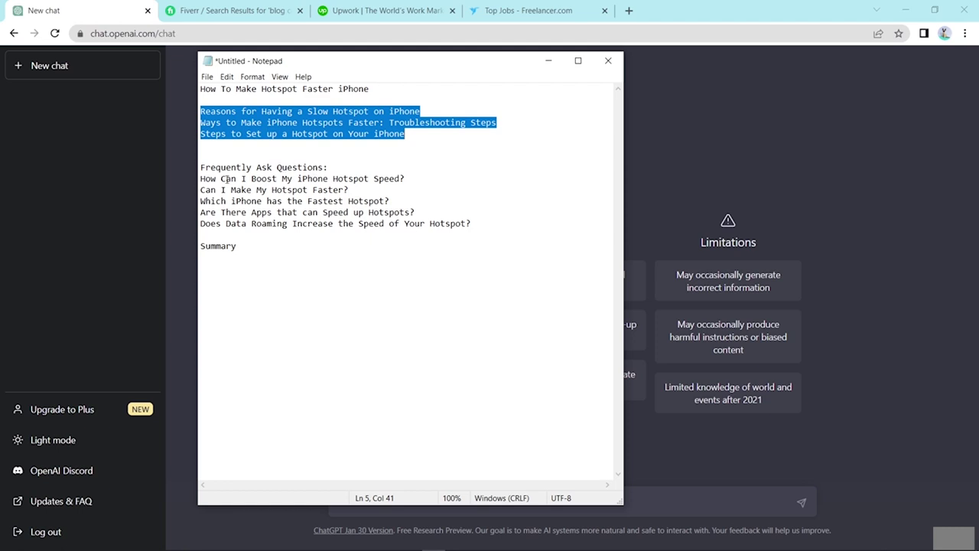
pyautogui.moveTo(201, 179); pyautogui.dragTo(478, 223)
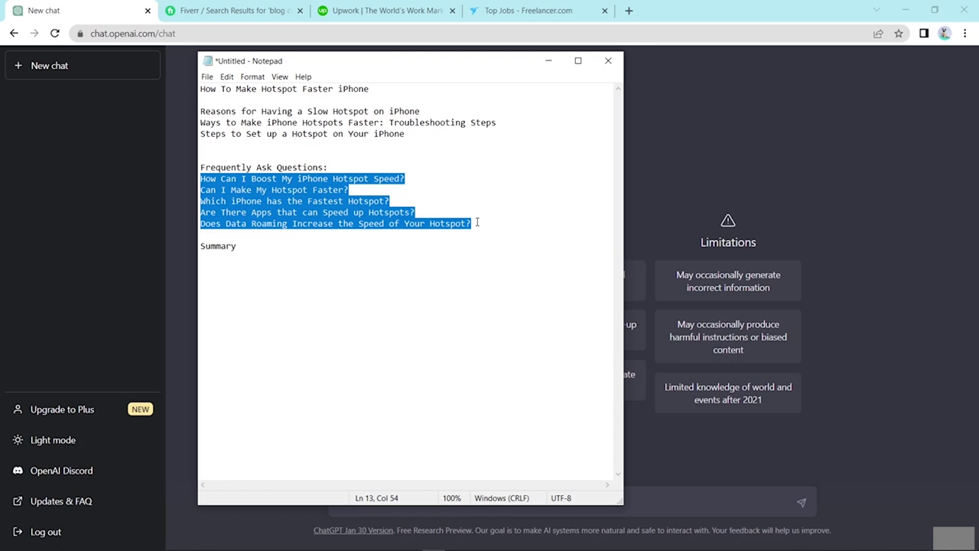
pyautogui.click(240, 245)
pyautogui.moveTo(242, 245); pyautogui.dragTo(201, 250)
pyautogui.click(282, 241)
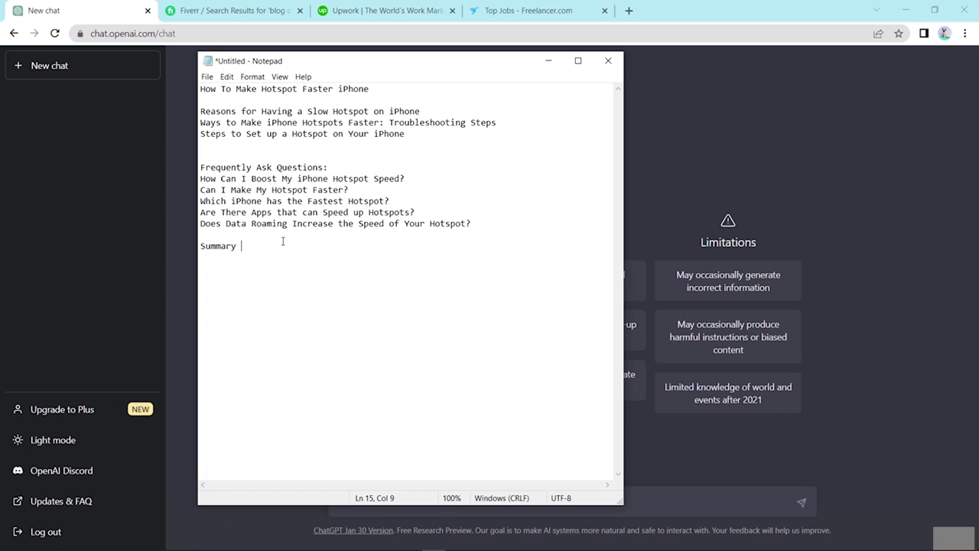
# - Copy the title "How To Make Hotspot Faster iPhone" from the Notepad outline and return to ChatGPT
pyautogui.moveTo(376, 89); pyautogui.dragTo(194, 89)
pyautogui.hotkey('ctrl', 'c')
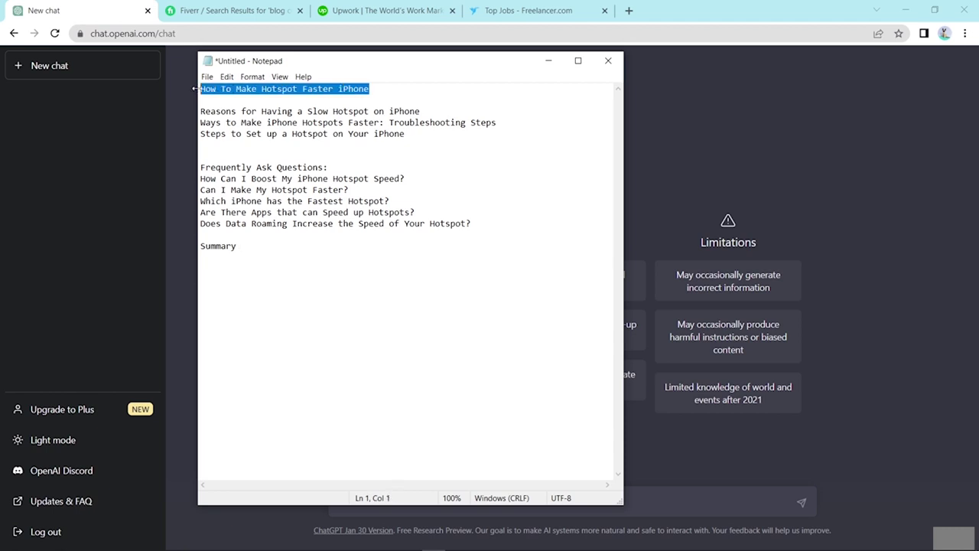
pyautogui.click(359, 456)
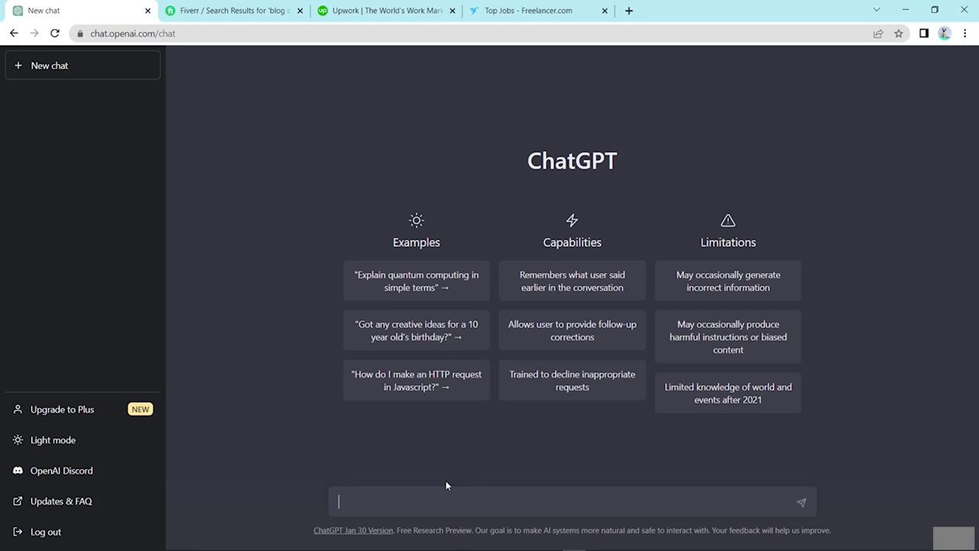
# - Send the prompt "write introduction about How To Make Hotspot Faster iPhone using this keyword Hotspot Faster iPhone"
pyautogui.click(367, 502)
pyautogui.write('write ')
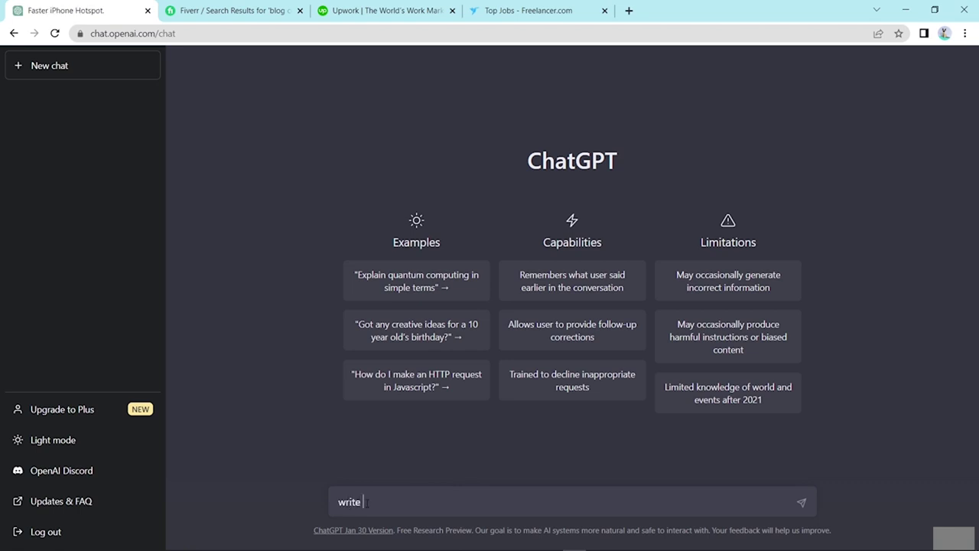
pyautogui.write('introduction about')
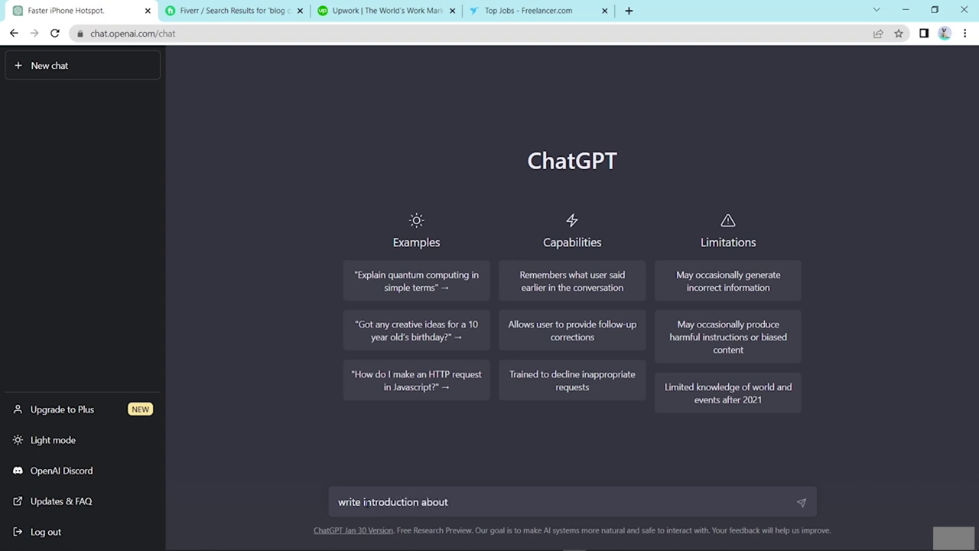
pyautogui.hotkey('ctrl', 'v')
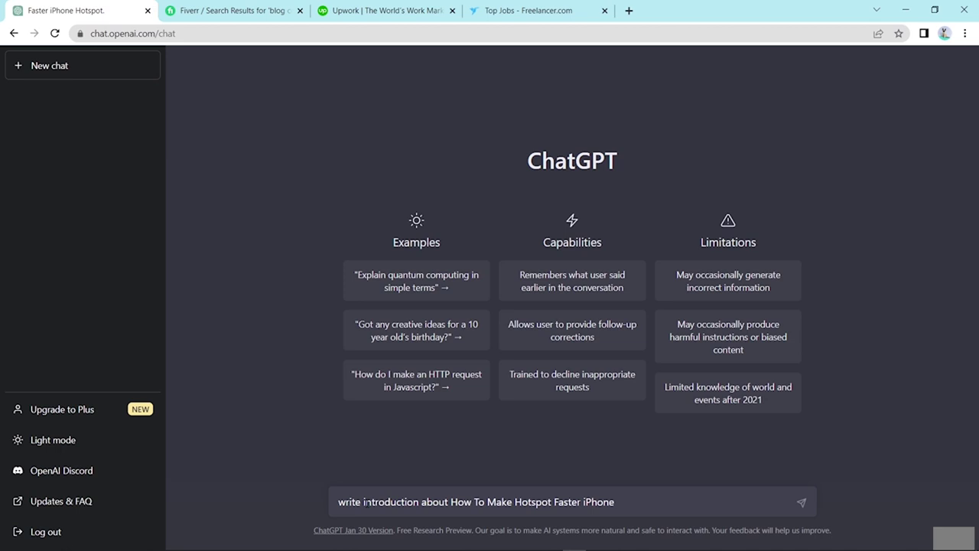
pyautogui.write('using this keyword')
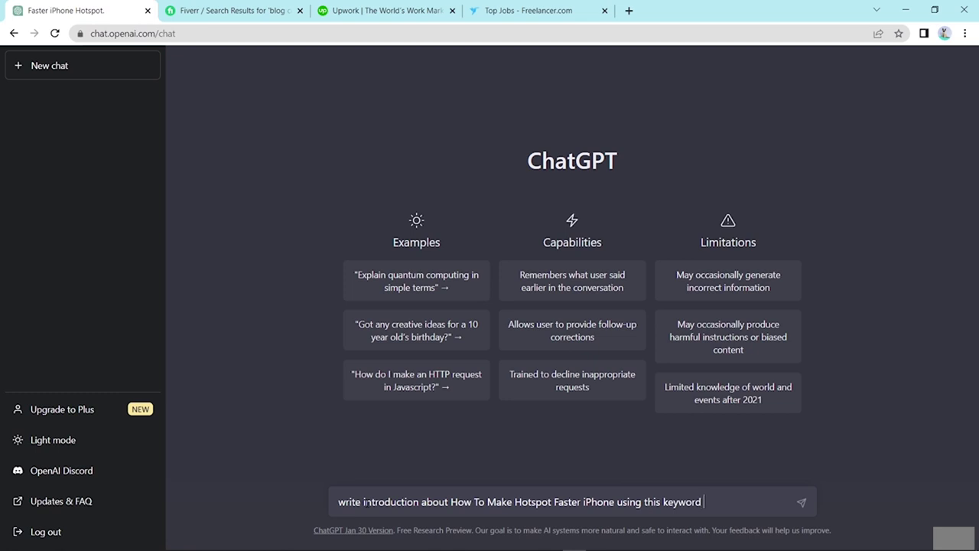
pyautogui.write(' Hotspot Fater iPhone')
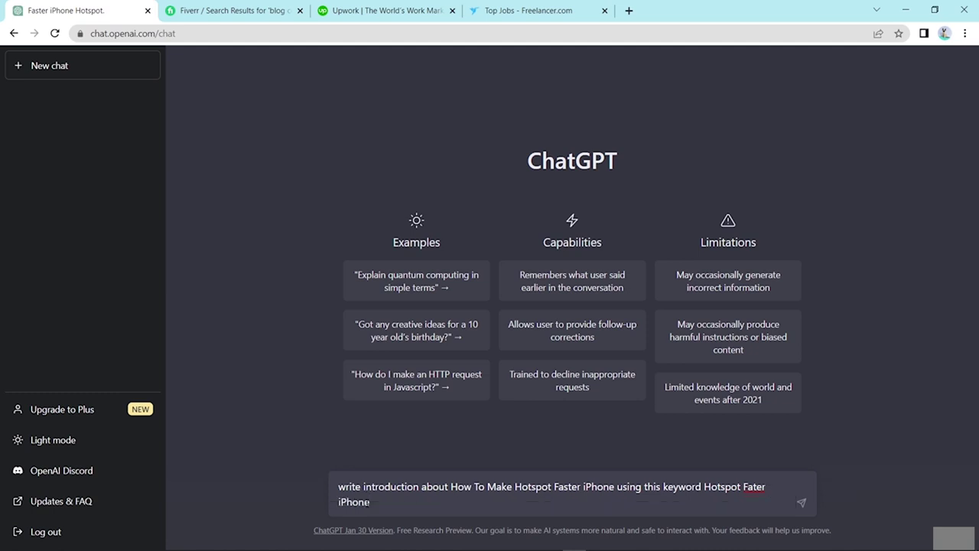
pyautogui.write('s')
pyautogui.press('Return')
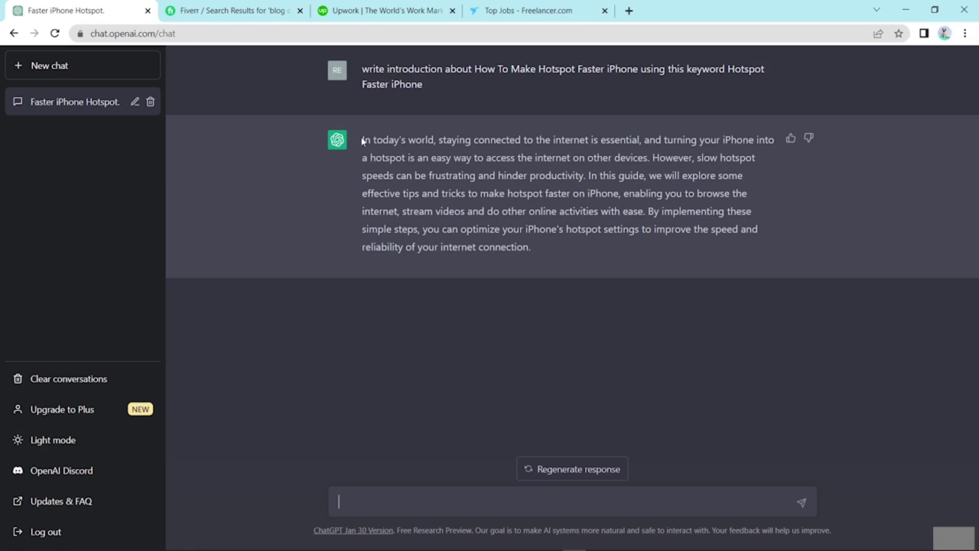
# - Copy the generated introduction into a new Word document and add two line breaks after it
pyautogui.moveTo(362, 140); pyautogui.dragTo(541, 251)
pyautogui.hotkey('ctrl', 'c')
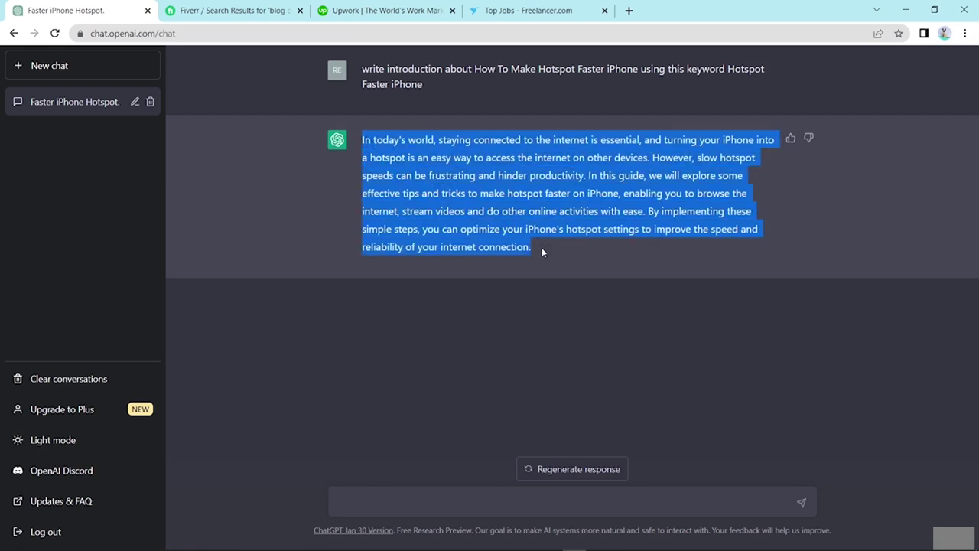
pyautogui.press('super')
pyautogui.write('word')
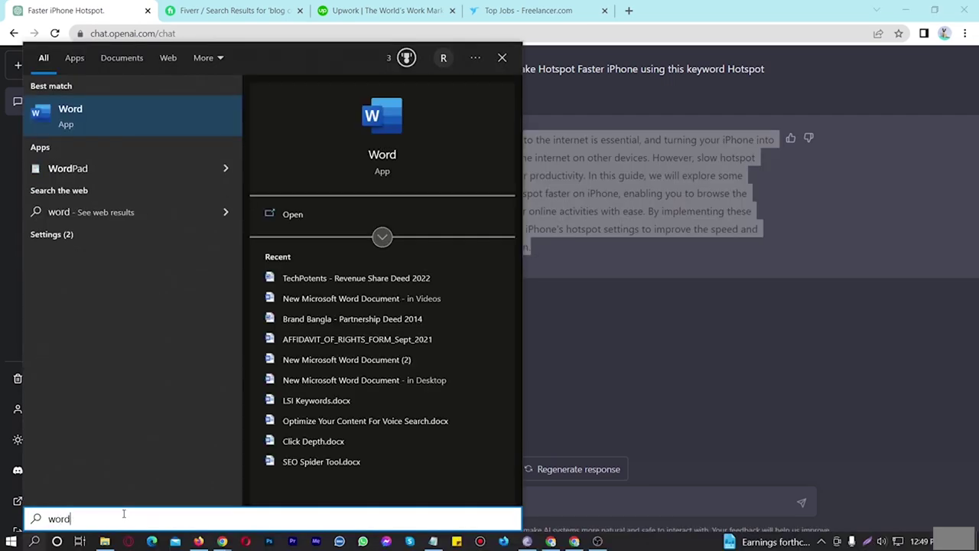
pyautogui.press('Return')
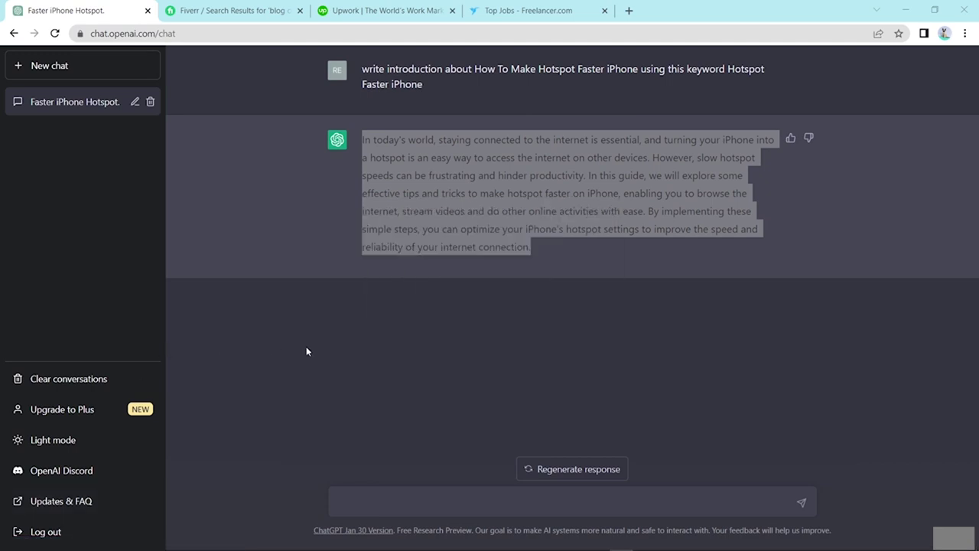
pyautogui.hotkey('ctrl', 'v')
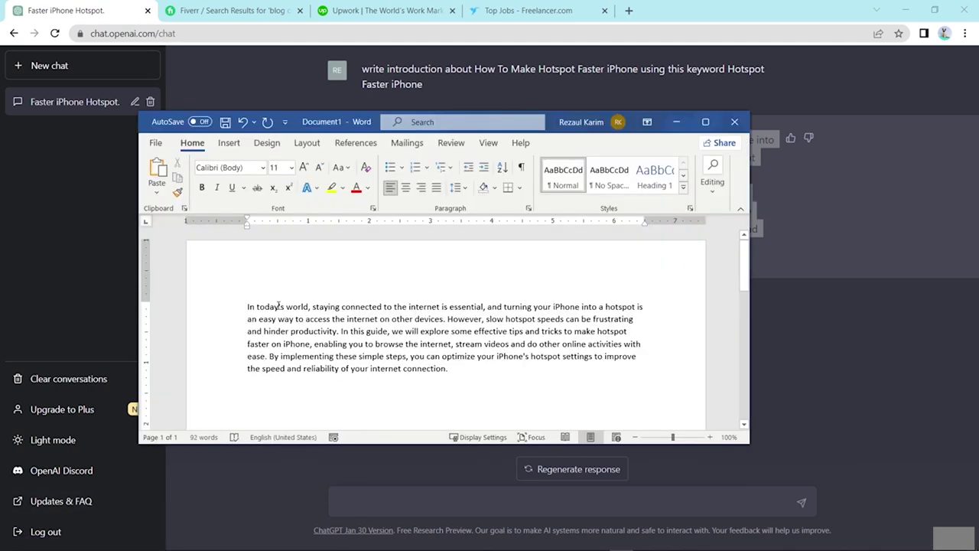
pyautogui.press('Return')
pyautogui.press('Return')
# - Copy the heading "Reasons for Having a Slow Hotspot on iPhone" from the Notepad outline and return to ChatGPT
pyautogui.moveTo(433, 541)
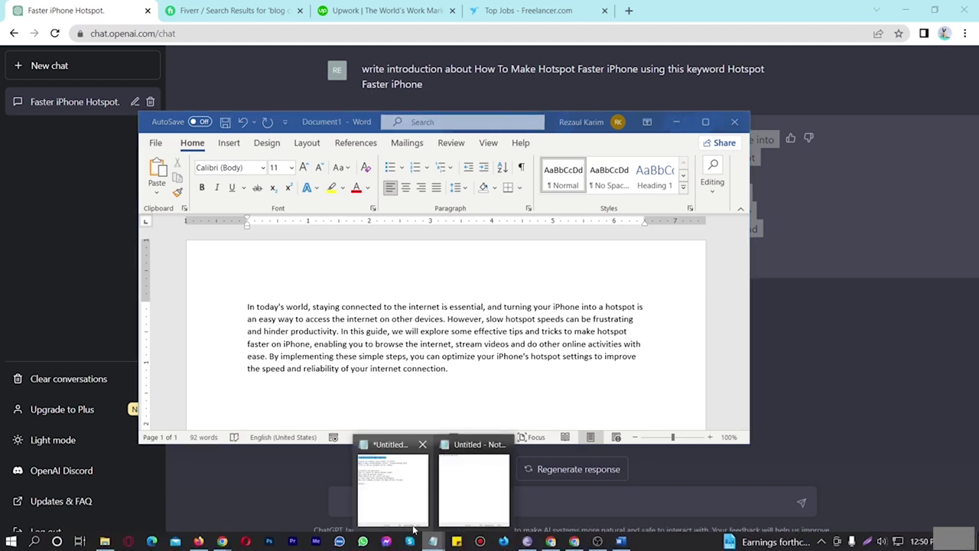
pyautogui.click(394, 489)
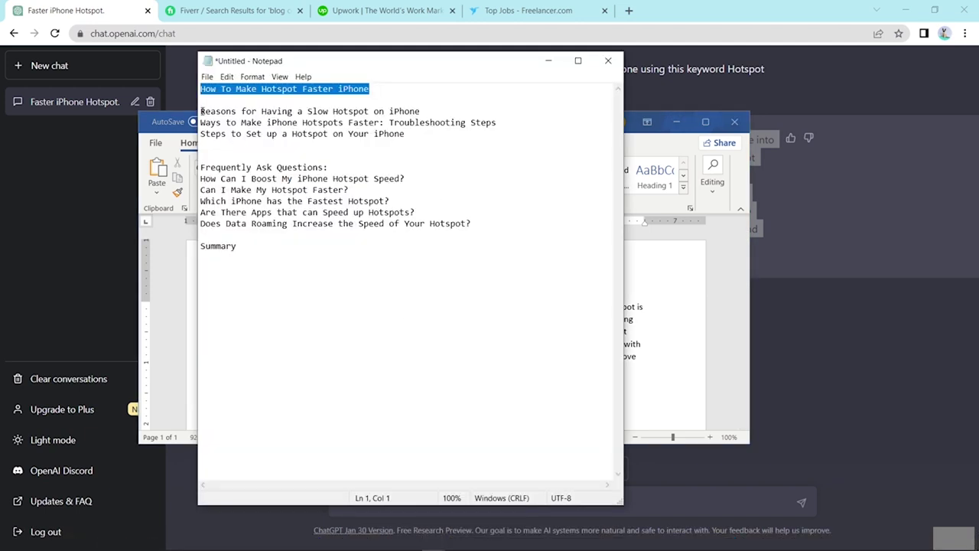
pyautogui.moveTo(201, 112); pyautogui.dragTo(420, 111)
pyautogui.hotkey('ctrl', 'c')
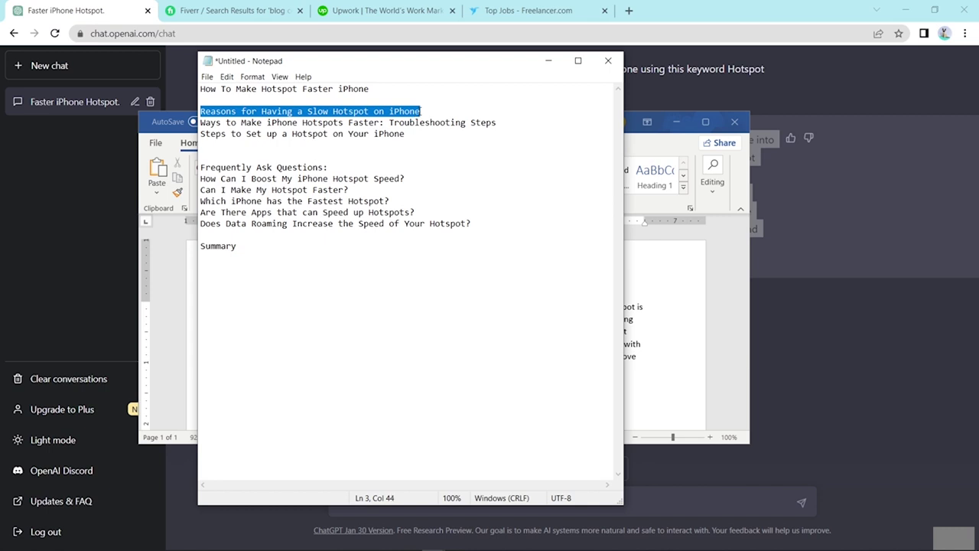
pyautogui.hotkey('alt', 'Tab')
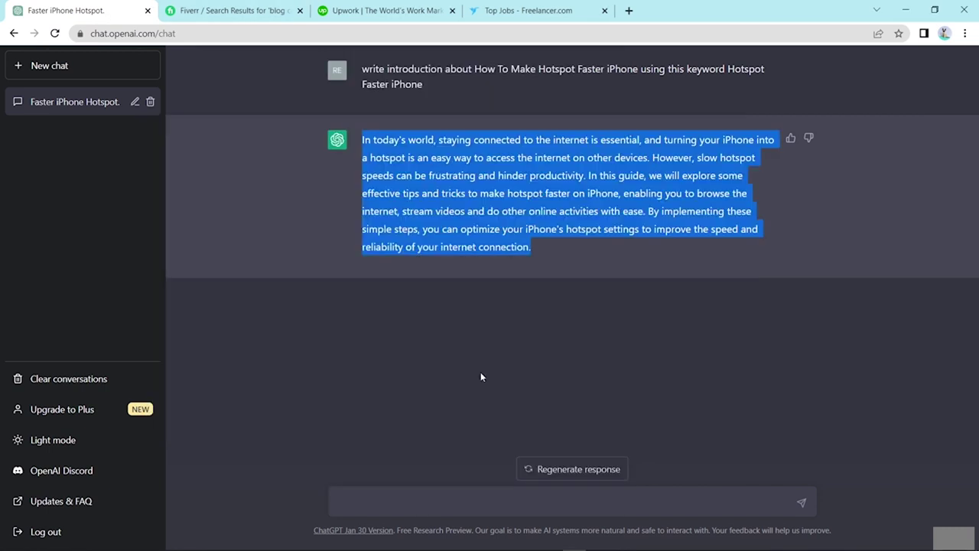
# - Send the prompt "write about Reasons for Having a Slow Hotspot on iPhone" and highlight part of the network congestion point in the answer
pyautogui.click(396, 507)
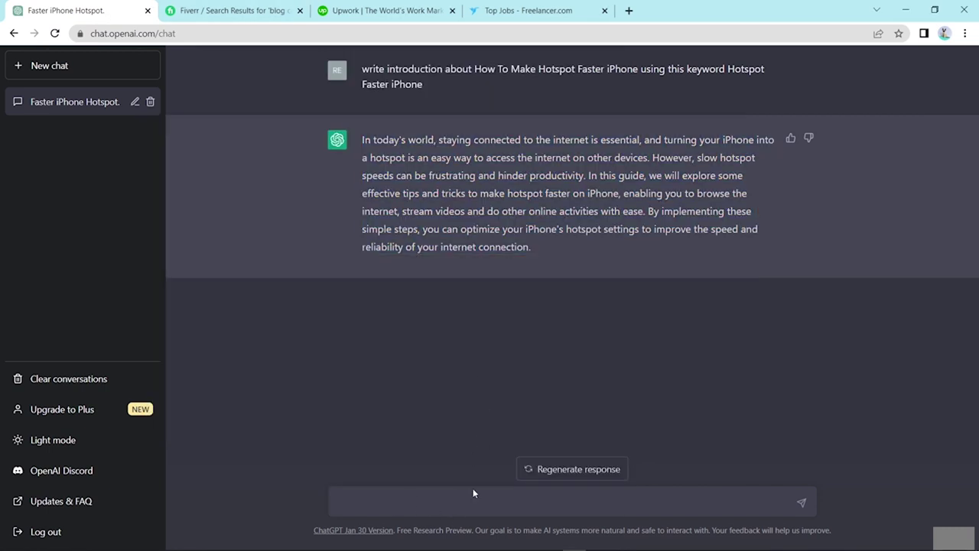
pyautogui.write('witr')
pyautogui.press('BackSpace')
pyautogui.press('BackSpace')
pyautogui.press('BackSpace')
pyautogui.press('BackSpace')
pyautogui.write('write about')
pyautogui.hotkey('ctrl', 'v')
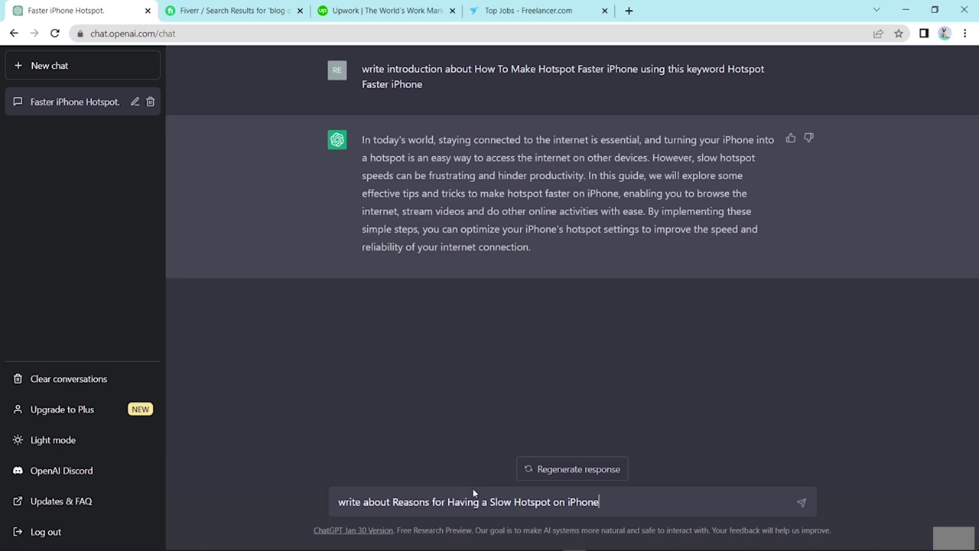
pyautogui.press('Return')
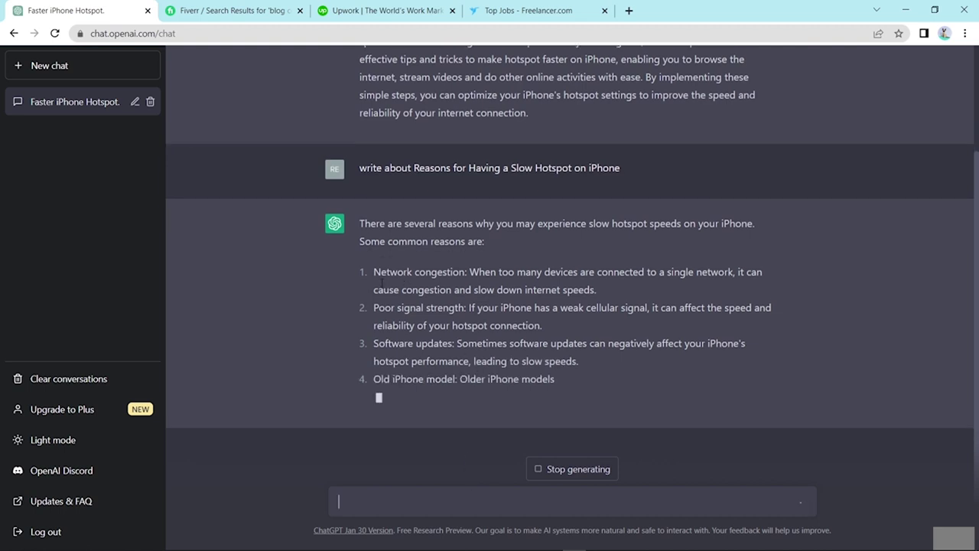
pyautogui.moveTo(379, 271); pyautogui.dragTo(459, 289)
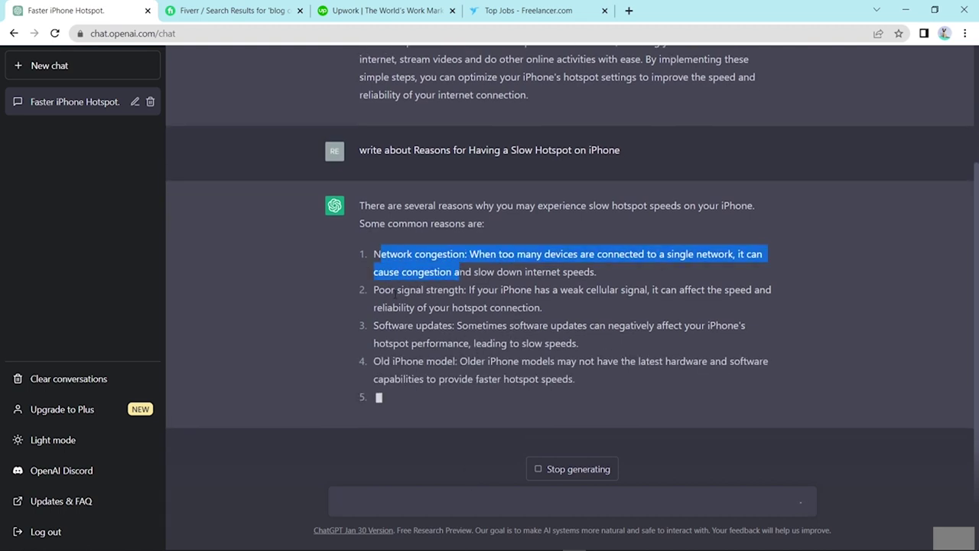
pyautogui.click(361, 267)
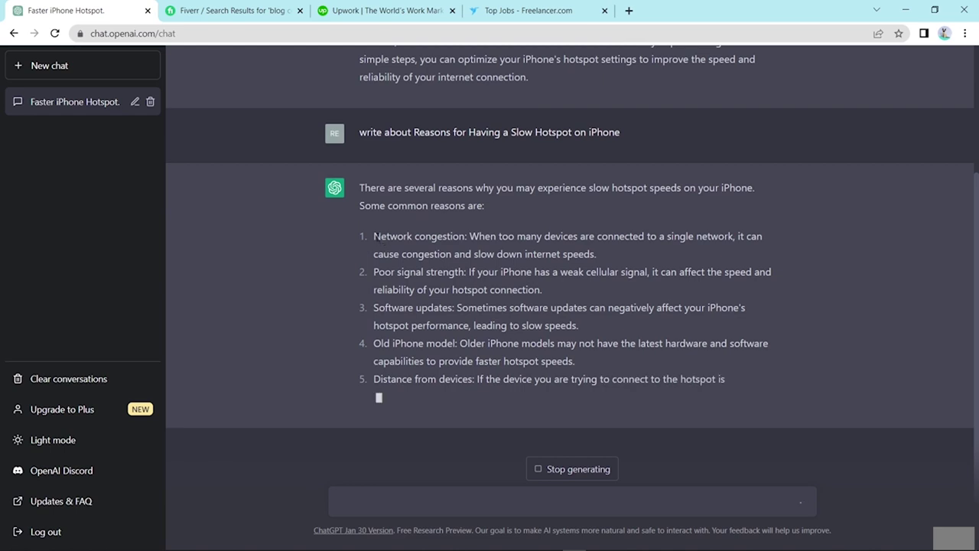
pyautogui.moveTo(378, 200); pyautogui.dragTo(464, 200)
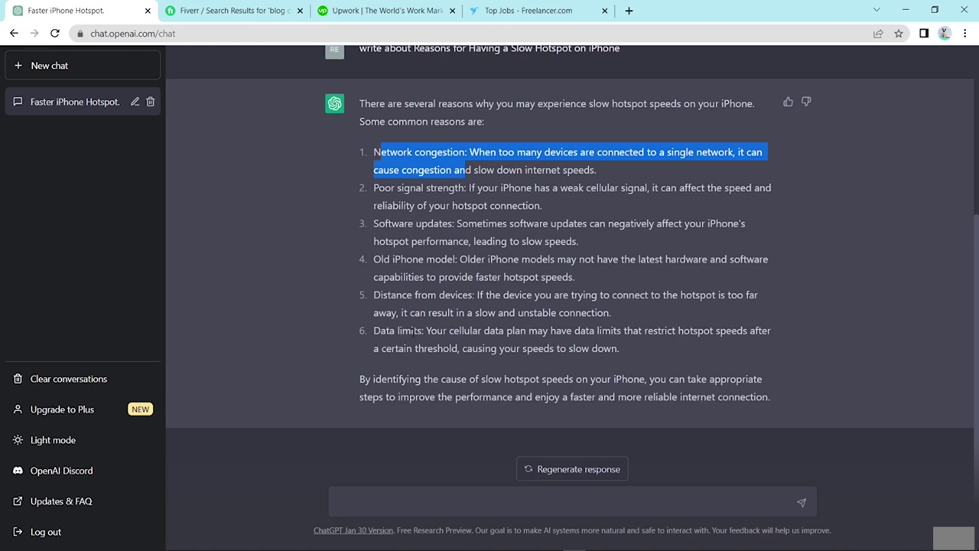
pyautogui.click(437, 311)
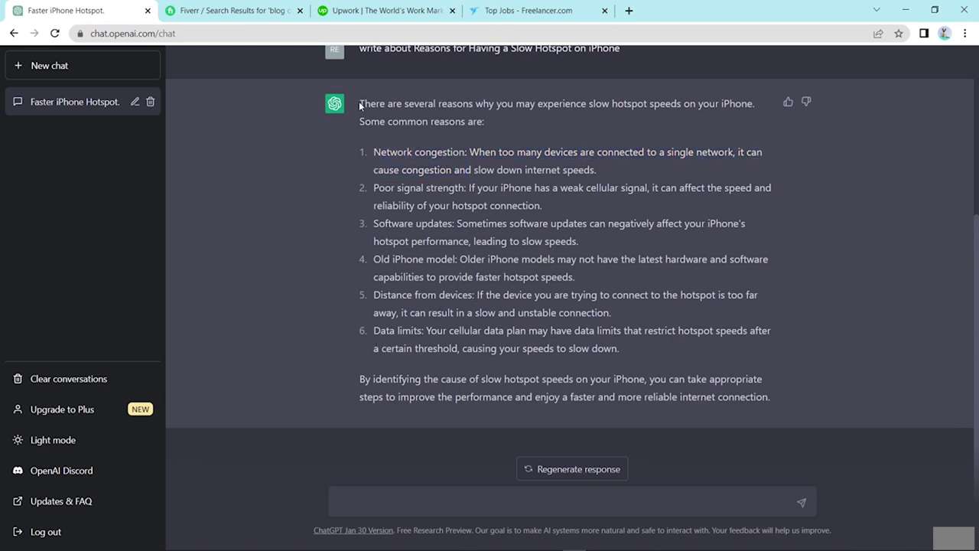
# - Copy the full ChatGPT answer on slow hotspot reasons and paste it below the introduction in the Word document
pyautogui.moveTo(361, 103); pyautogui.dragTo(794, 393)
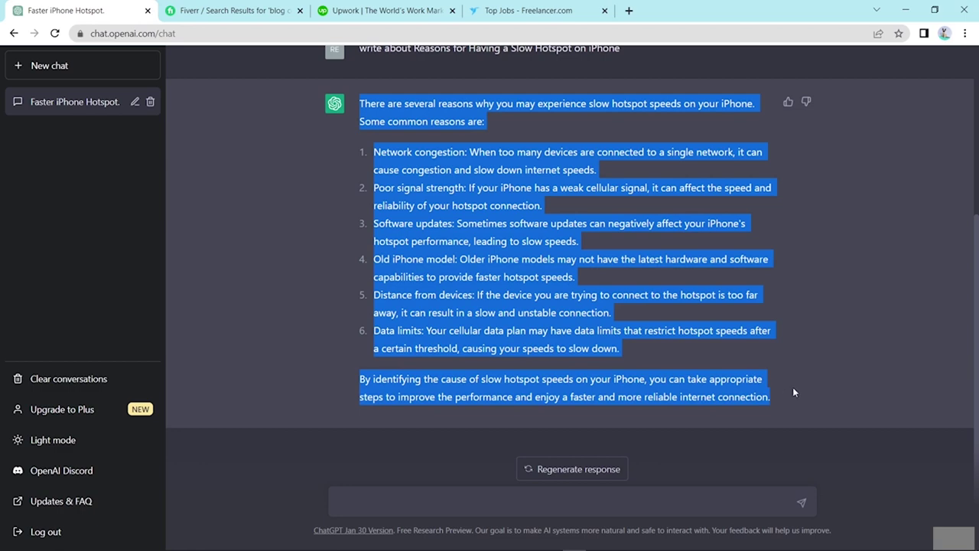
pyautogui.rightClick(470, 283)
pyautogui.click(495, 293)
pyautogui.click(479, 541)
pyautogui.hotkey('ctrl', 'v')
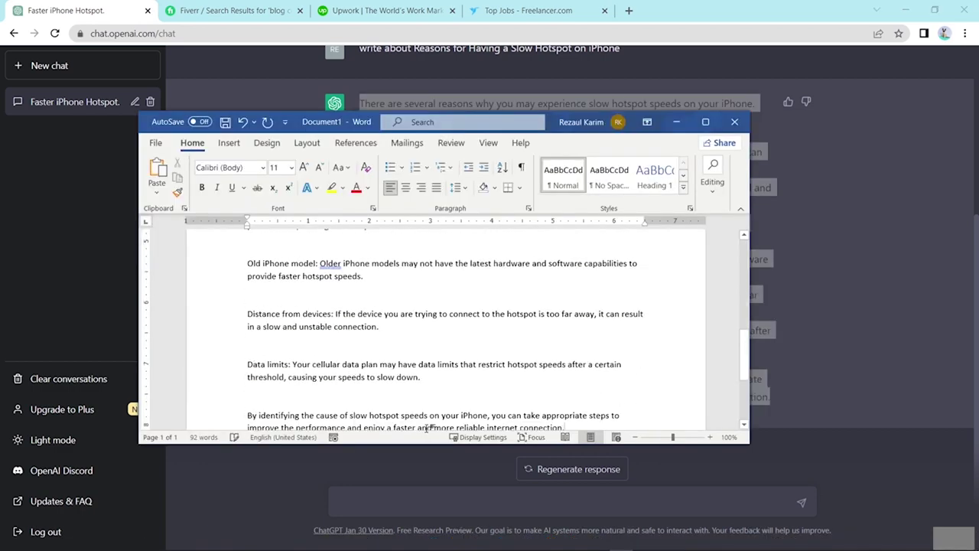
# - Format the six reasons from "Network congestion" to "Data limits" as a bulleted list
pyautogui.scroll(-1, 446, 329)
pyautogui.scroll(5, 384, 358)
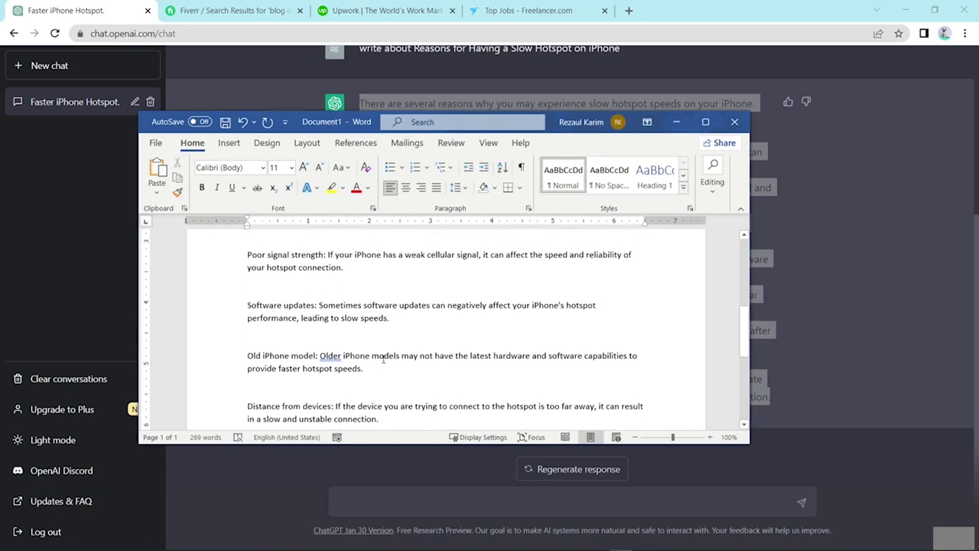
pyautogui.scroll(3, 384, 358)
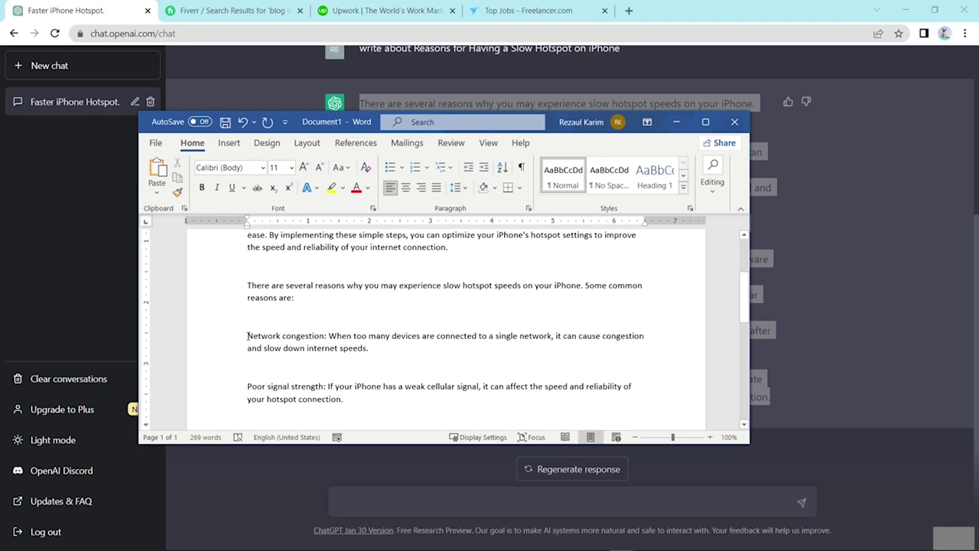
pyautogui.moveTo(248, 335); pyautogui.dragTo(432, 359)
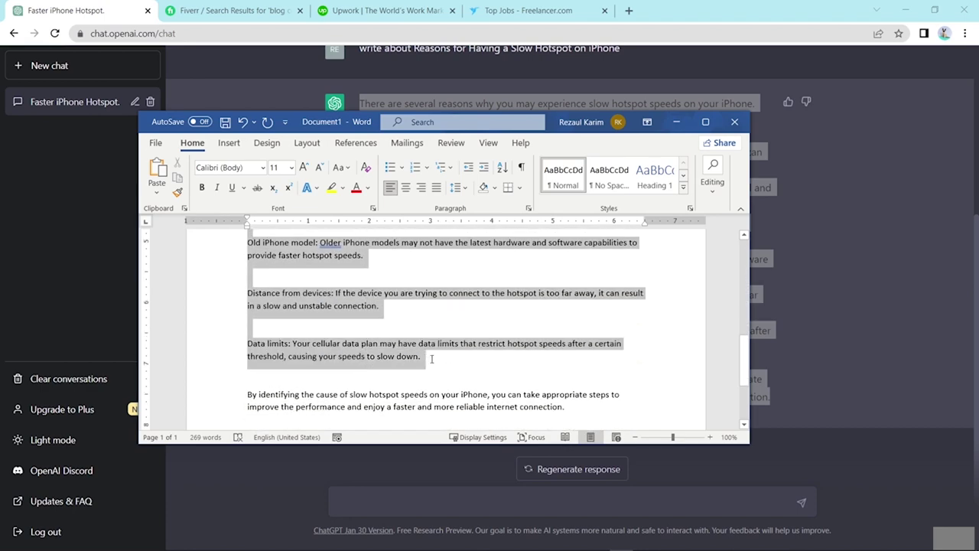
pyautogui.click(390, 166)
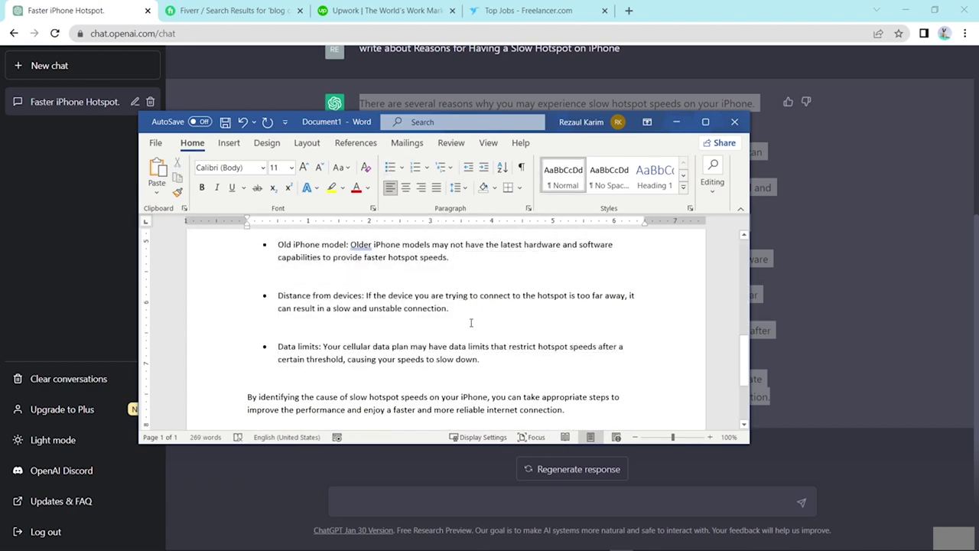
pyautogui.scroll(2, 358, 338)
pyautogui.click(358, 338)
pyautogui.press('Delete')
pyautogui.scroll(5, 361, 337)
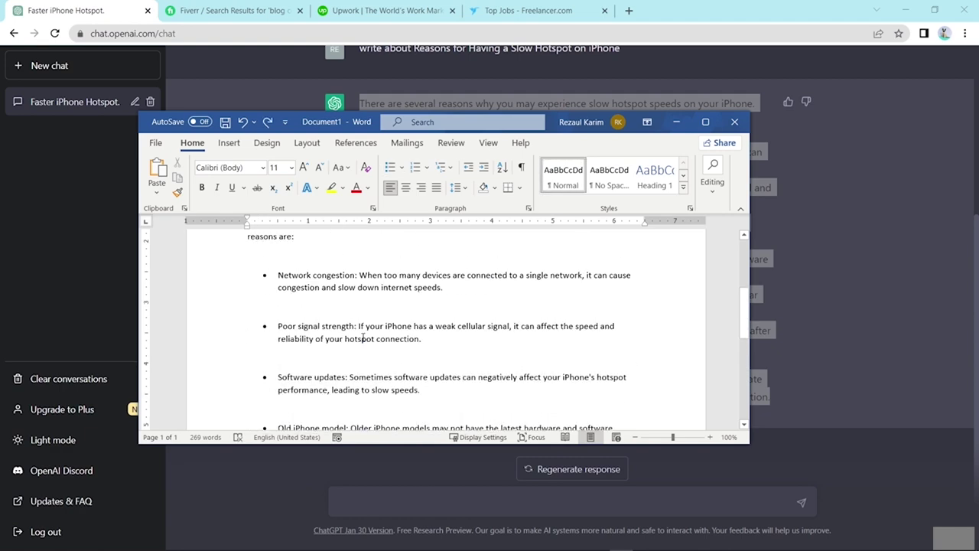
# - Add the heading "Reasons for Having a Slow Hotspot on iPhone" on a new line above the pasted reasons section
pyautogui.scroll(1, 364, 337)
pyautogui.click(255, 328)
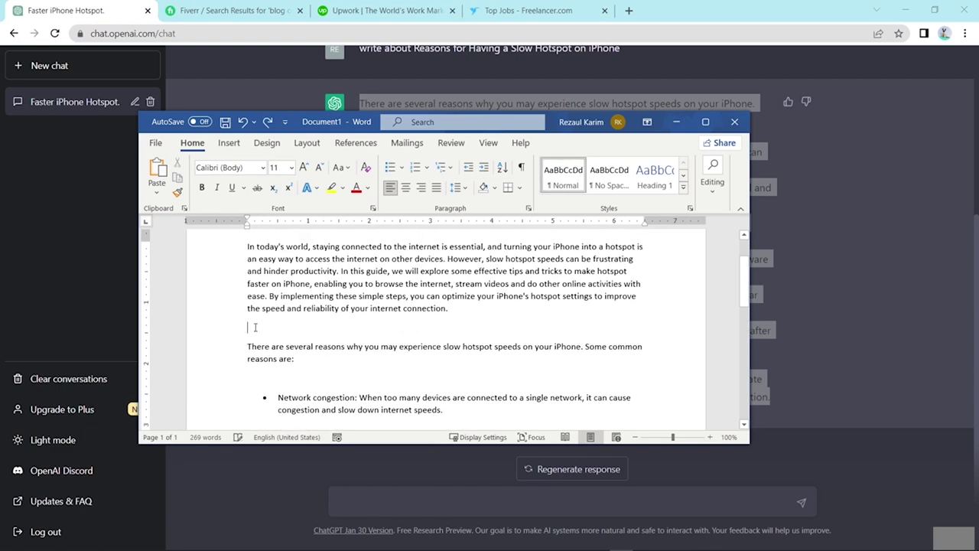
pyautogui.press('Return')
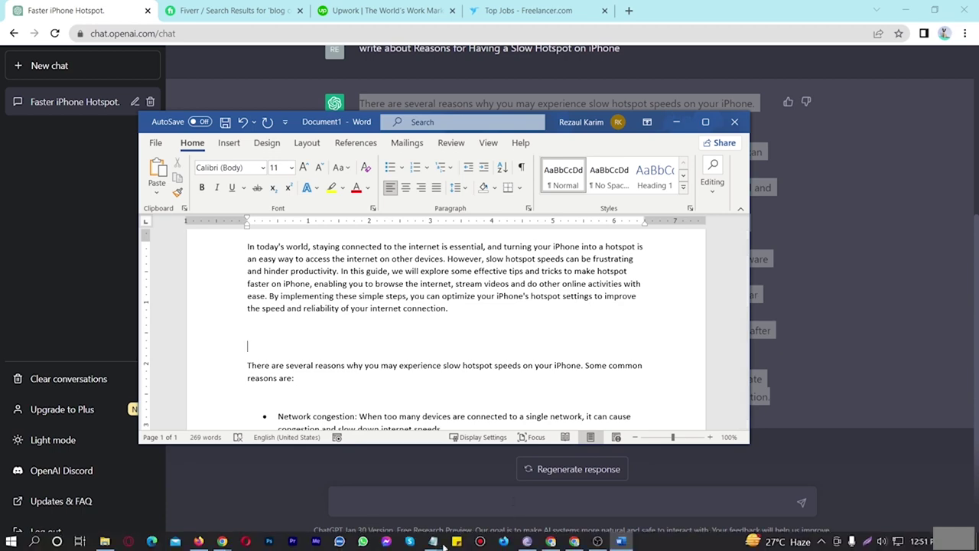
pyautogui.moveTo(433, 541)
pyautogui.click(403, 493)
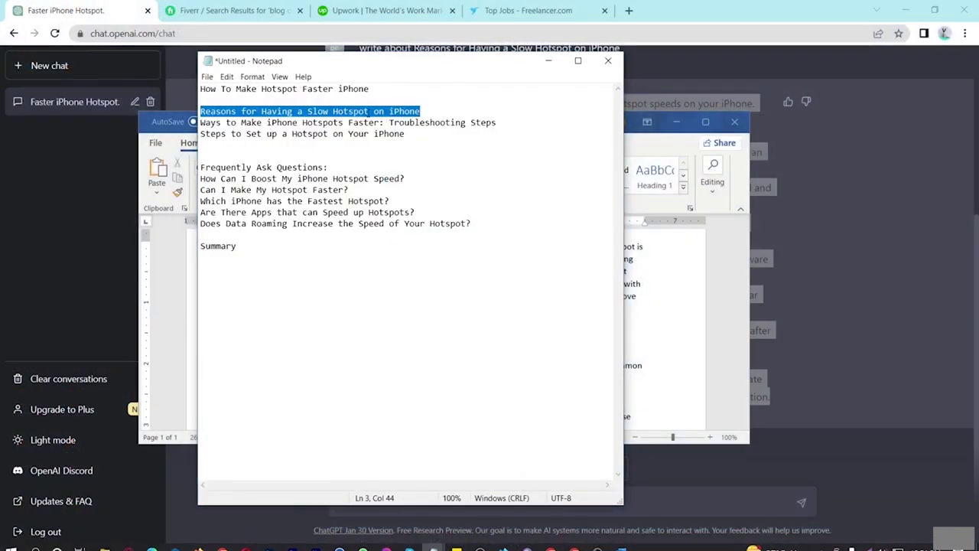
pyautogui.click(548, 61)
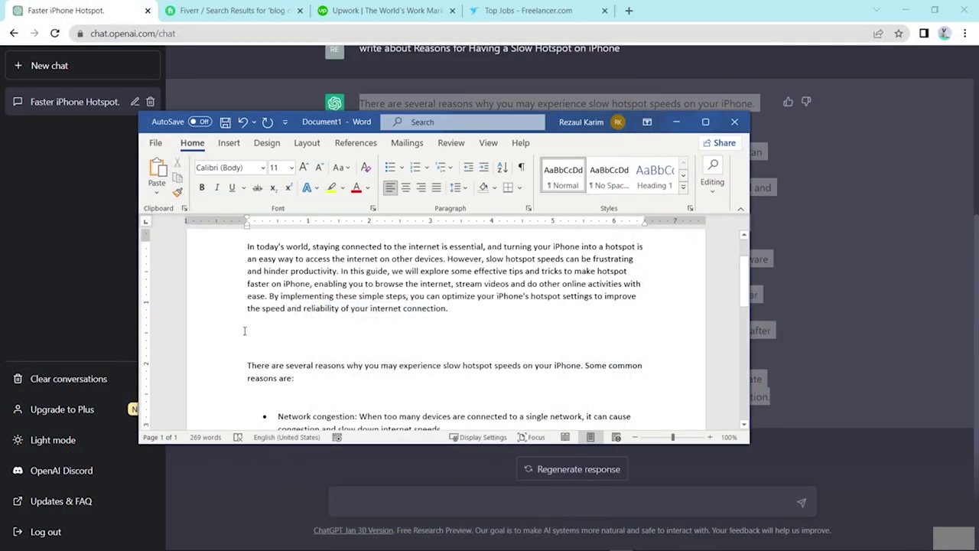
pyautogui.hotkey('ctrl', 'v')
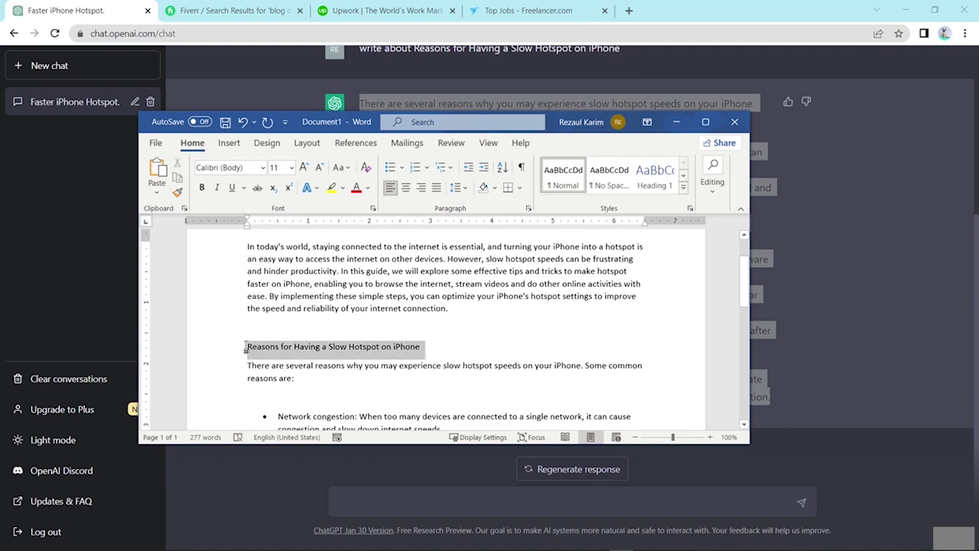
# - Make the heading "Reasons for Having a Slow Hotspot on iPhone" bold and set its font size to 16
pyautogui.moveTo(245, 347); pyautogui.dragTo(235, 350)
pyautogui.hotkey('ctrl', 'b')
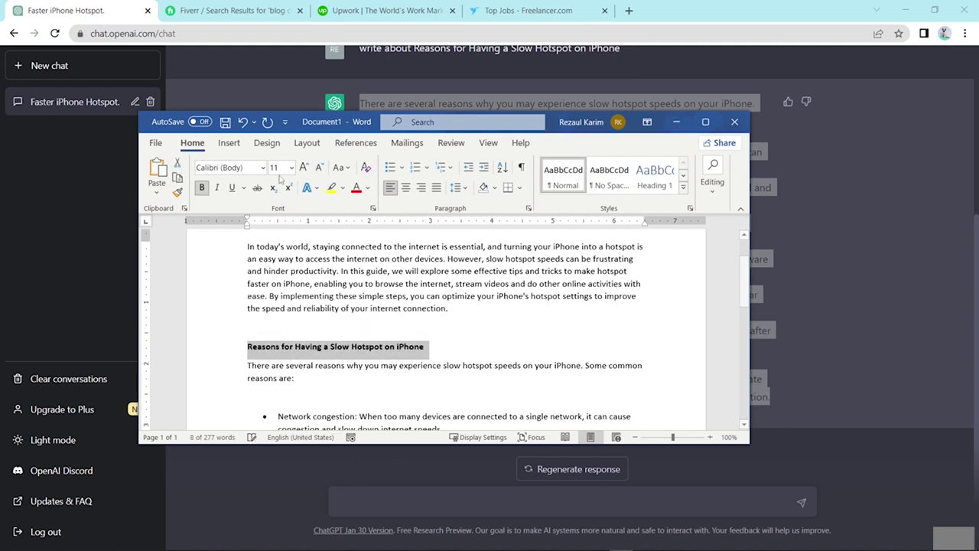
pyautogui.click(290, 168)
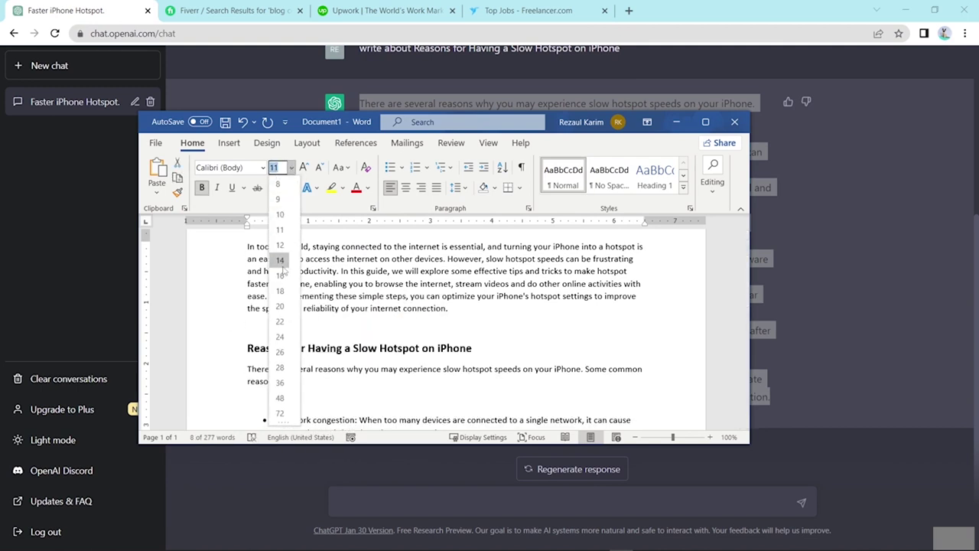
pyautogui.click(279, 277)
pyautogui.click(386, 336)
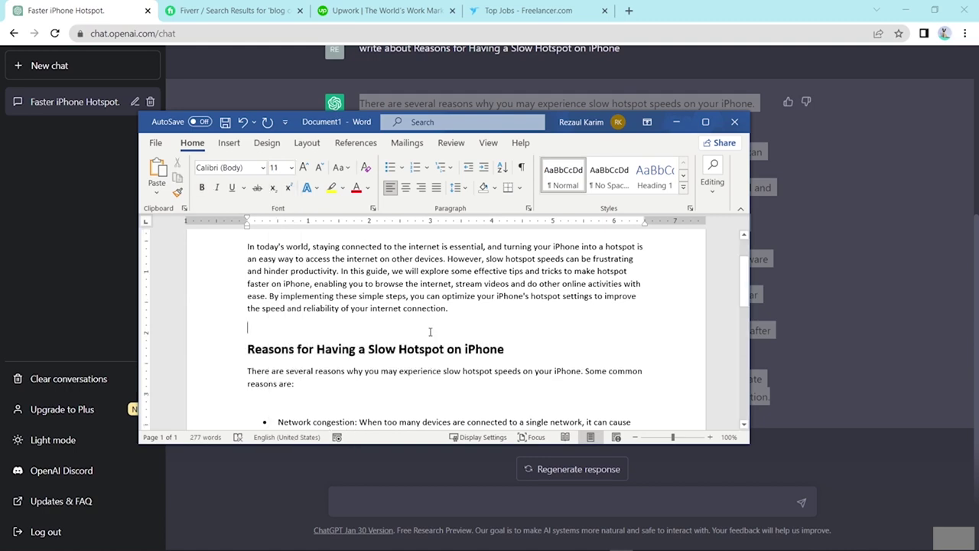
# - Copy the heading "Ways to Make iPhone Hotspots Faster: Troubleshooting Steps" from the Notepad outline
pyautogui.scroll(-10, 429, 332)
pyautogui.hotkey('alt', 'Tab')
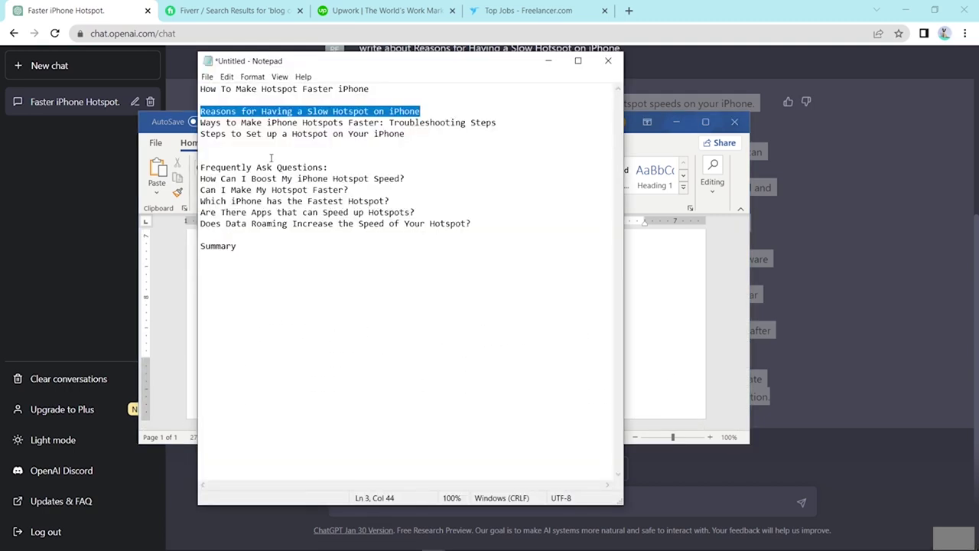
pyautogui.moveTo(201, 123); pyautogui.dragTo(498, 123)
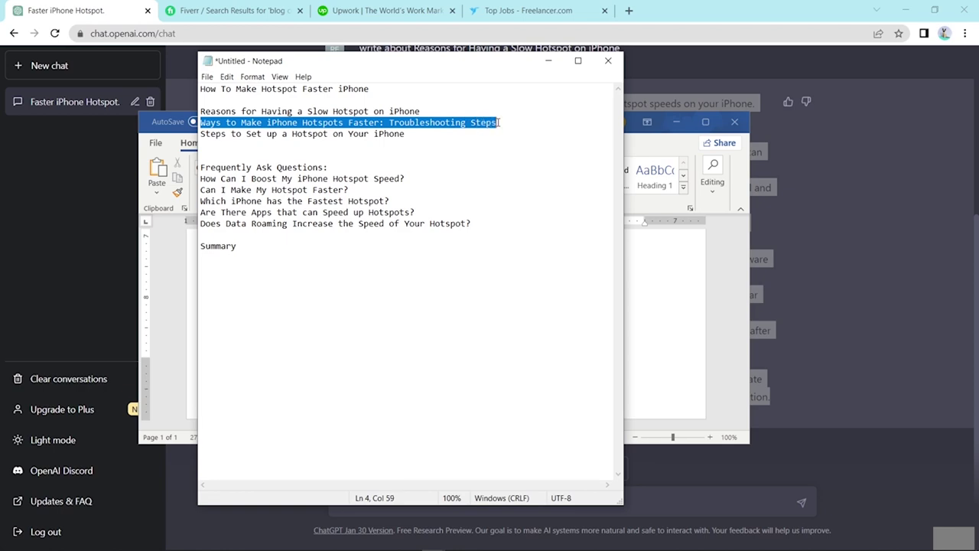
pyautogui.click(549, 61)
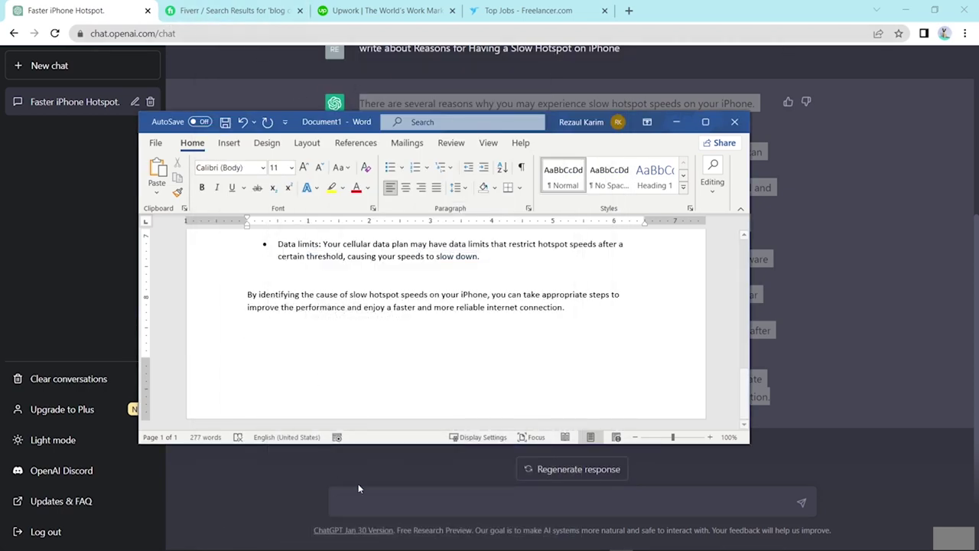
# - Send ChatGPT the prompt "write about Ways to Make iPhone Hotspots Faster: Troubleshooting Steps"
pyautogui.click(385, 501)
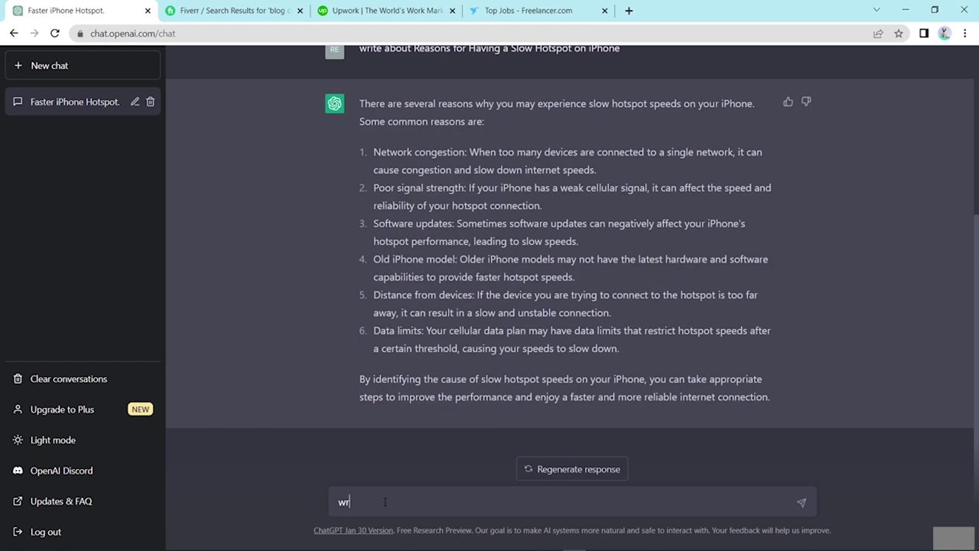
pyautogui.write('write about')
pyautogui.hotkey('ctrl', 'v')
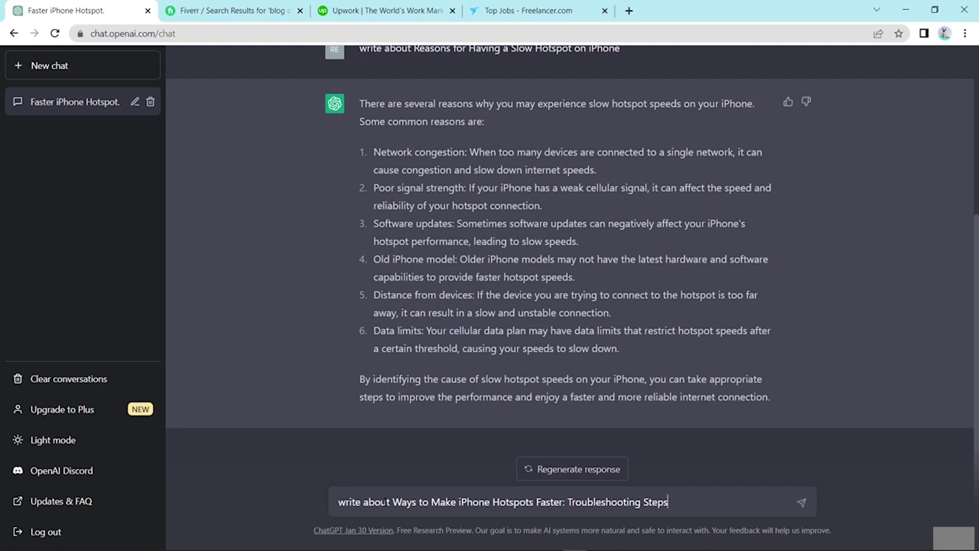
pyautogui.press('Return')
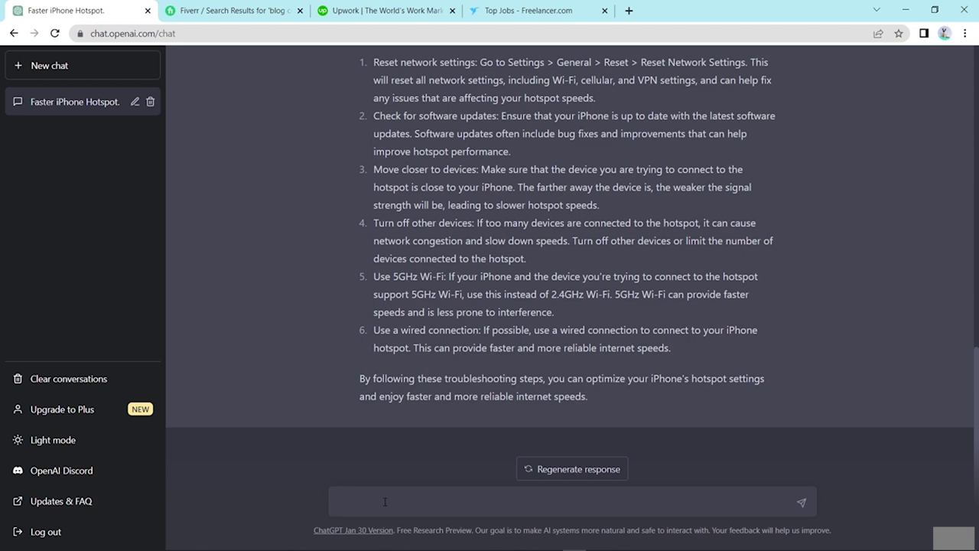
# - Copy the complete troubleshooting answer from ChatGPT and paste it at the end of the Word document
pyautogui.scroll(3, 399, 417)
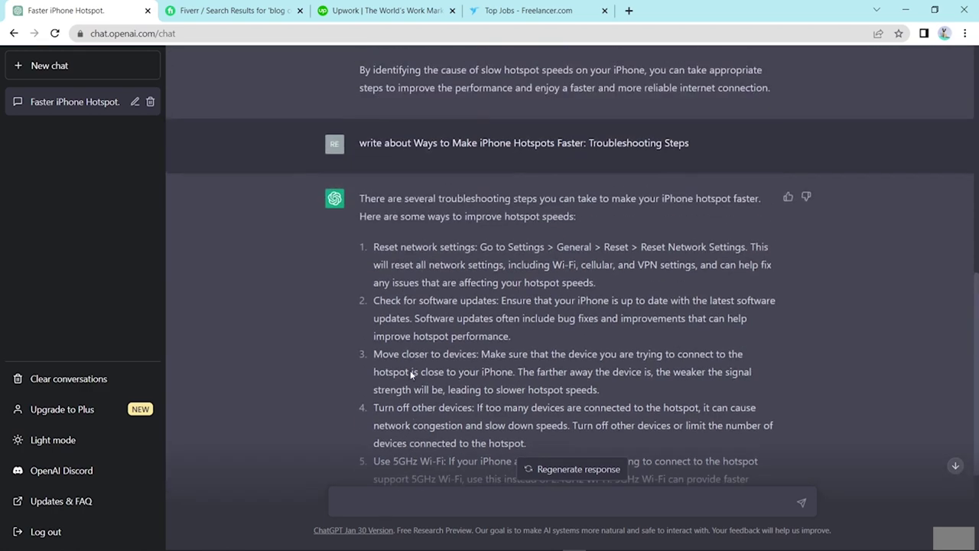
pyautogui.moveTo(360, 205); pyautogui.dragTo(617, 397)
pyautogui.scroll(-3, 442, 307)
pyautogui.rightClick(537, 291)
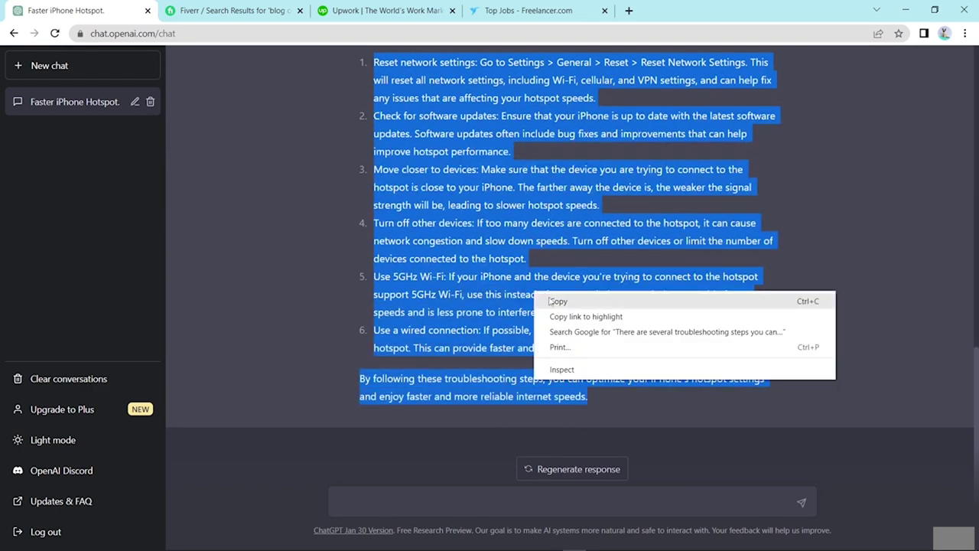
pyautogui.click(562, 310)
pyautogui.hotkey('alt', 'Tab')
# - Format the six troubleshooting steps from "Reset network settings" to "Use a wired connection" as a bulleted list
pyautogui.scroll(5, 427, 340)
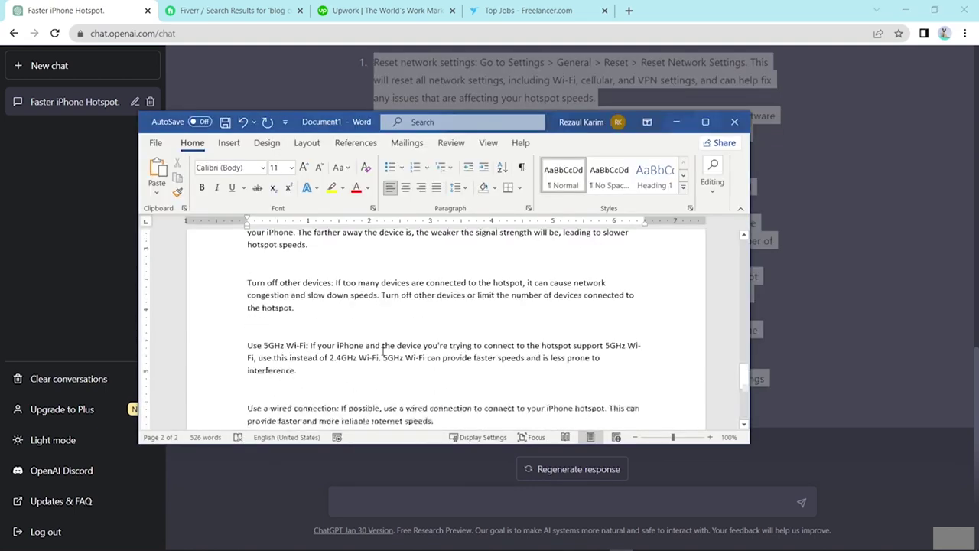
pyautogui.scroll(4, 383, 351)
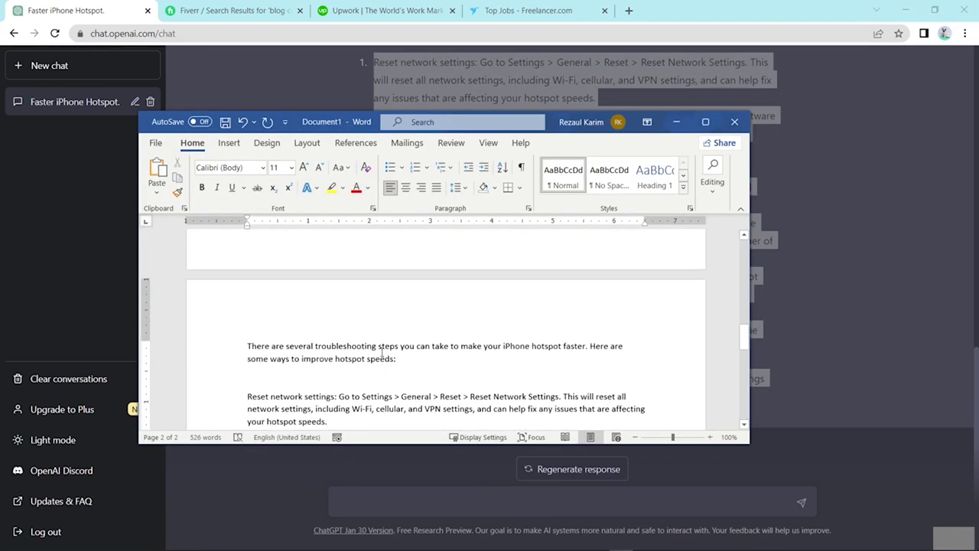
pyautogui.scroll(-6, 381, 352)
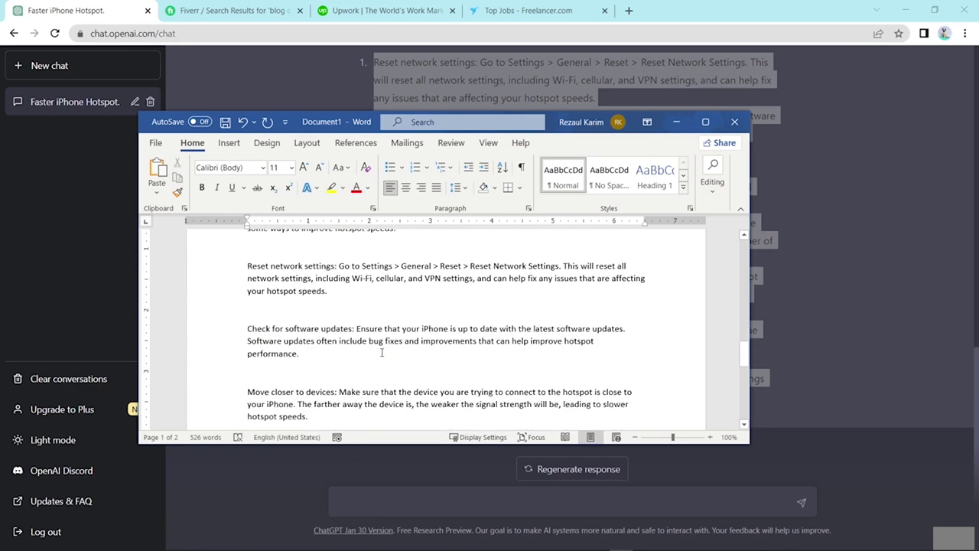
pyautogui.scroll(1, 263, 291)
pyautogui.moveTo(248, 273); pyautogui.dragTo(440, 298)
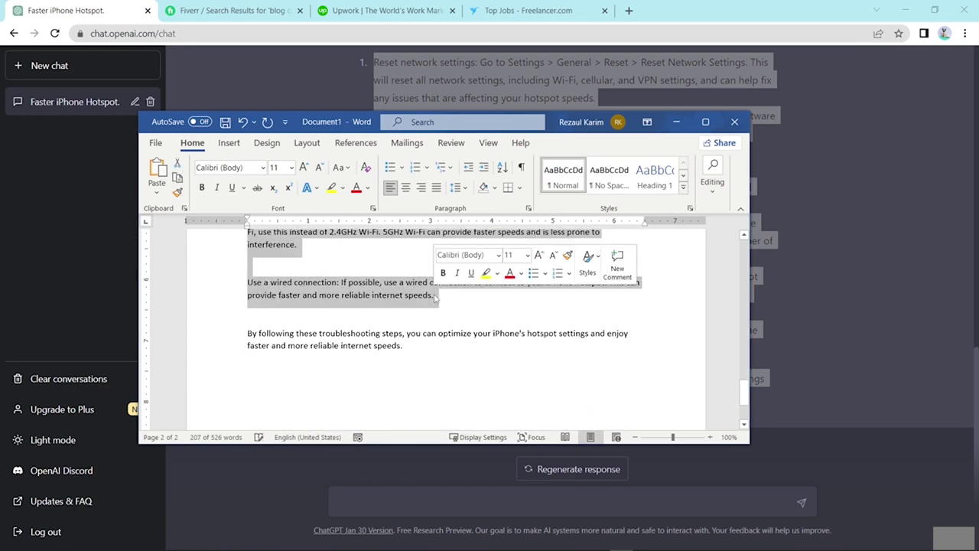
pyautogui.click(390, 167)
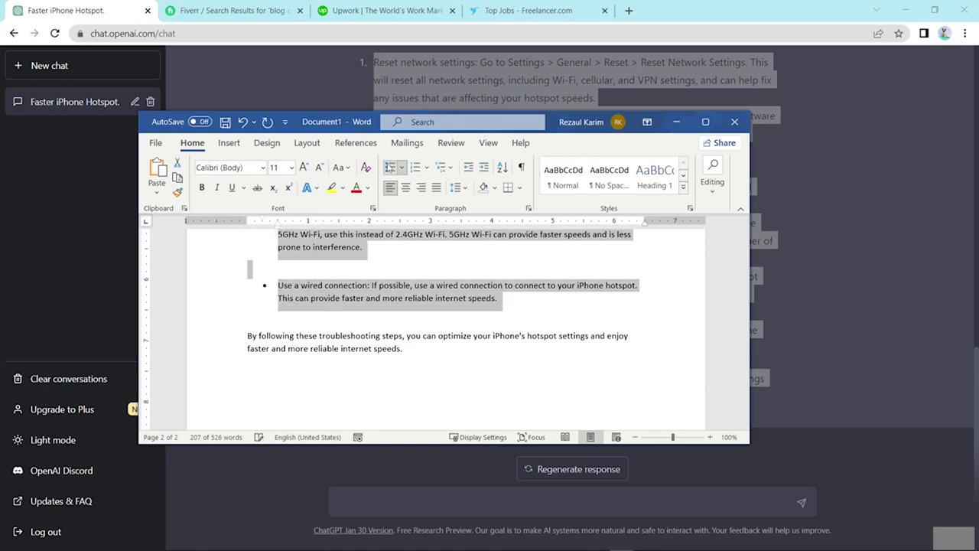
pyautogui.click(410, 345)
# - Insert a blank line above the paragraph starting "There are several troubleshooting steps" and place the cursor on it
pyautogui.scroll(5, 406, 352)
pyautogui.scroll(4, 406, 352)
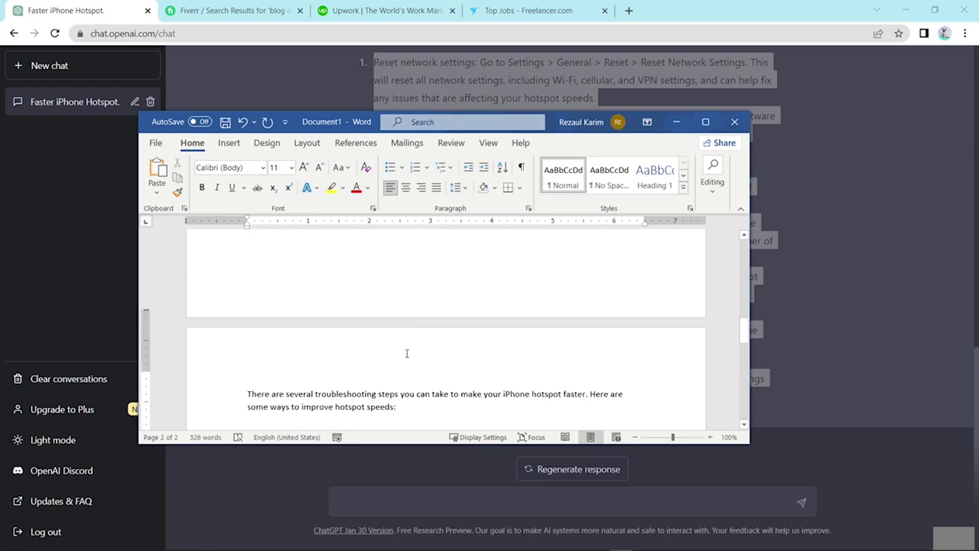
pyautogui.click(247, 376)
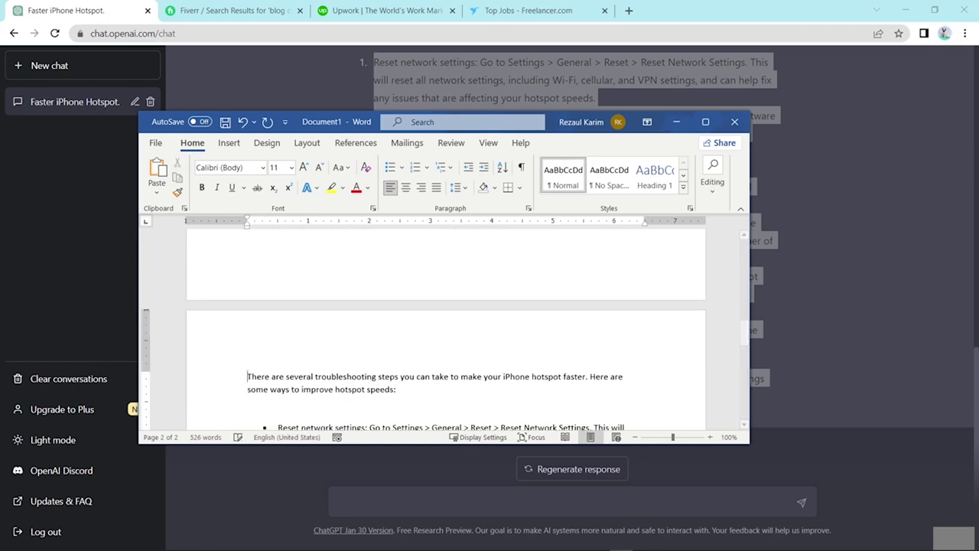
pyautogui.press('Return')
pyautogui.press('Up')
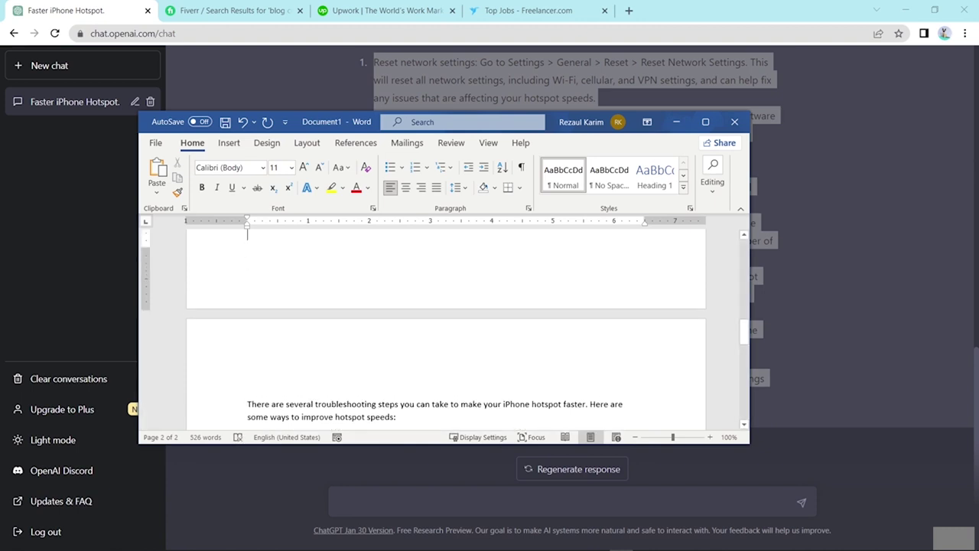
pyautogui.click(247, 385)
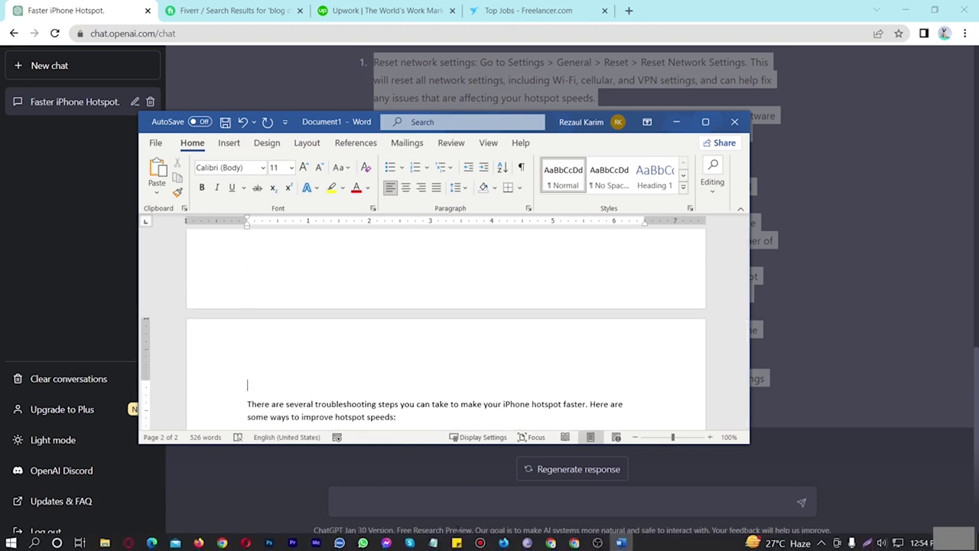
# - Paste the heading "Ways to Make iPhone Hotspots Faster: Troubleshooting Steps" above the troubleshooting section and format it as bold 16 pt
pyautogui.moveTo(433, 540)
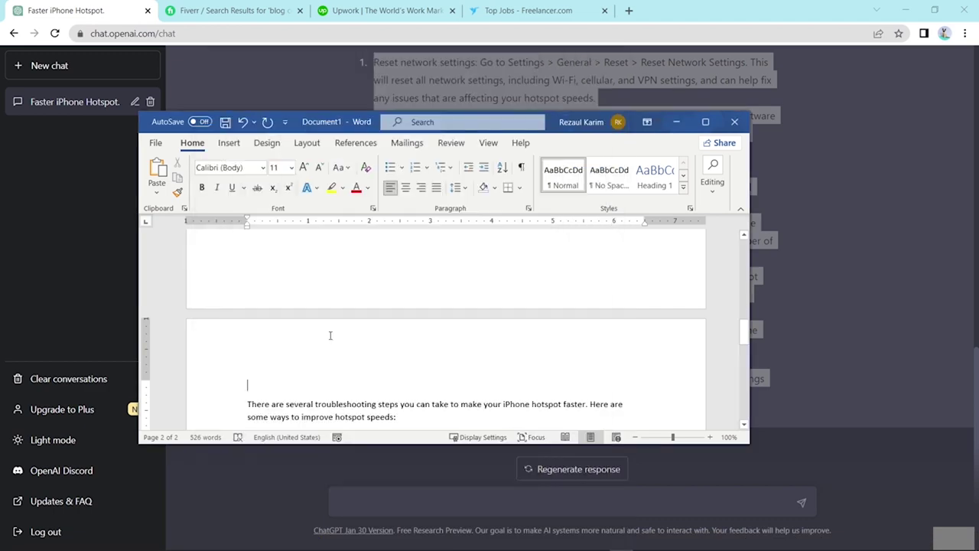
pyautogui.scroll(3, 330, 334)
pyautogui.hotkey('ctrl', 'v')
pyautogui.hotkey('shift', 'Home')
pyautogui.click(290, 167)
pyautogui.click(280, 291)
pyautogui.hotkey('ctrl', 'b')
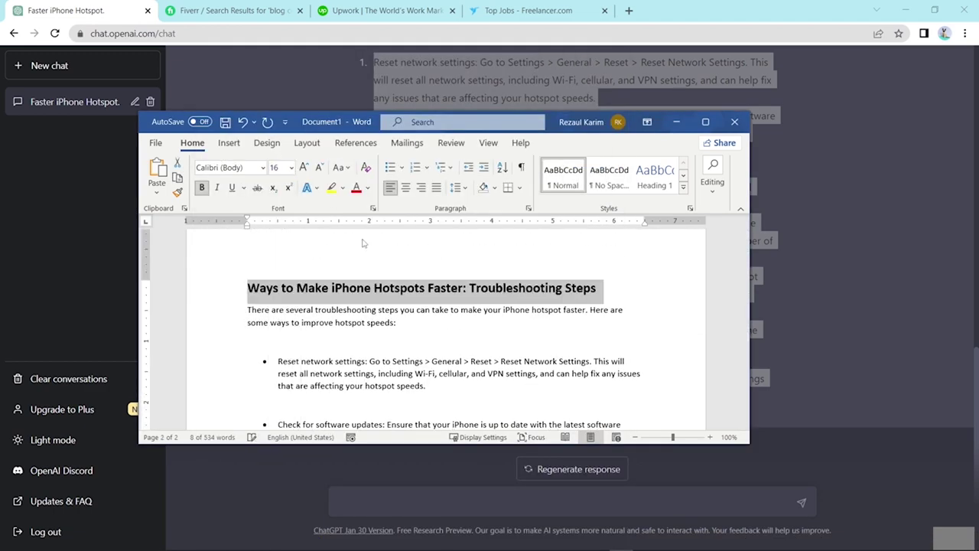
# - Add two new lines after the closing paragraph that starts "By following these troubleshooting steps" at the document's end
pyautogui.scroll(-10, 436, 356)
pyautogui.click(420, 271)
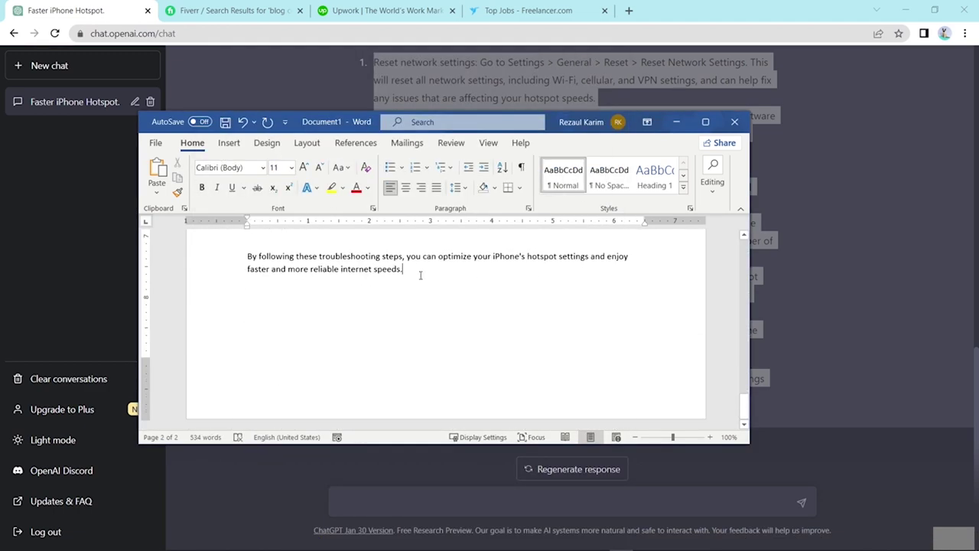
pyautogui.press('Return')
pyautogui.press('Return')
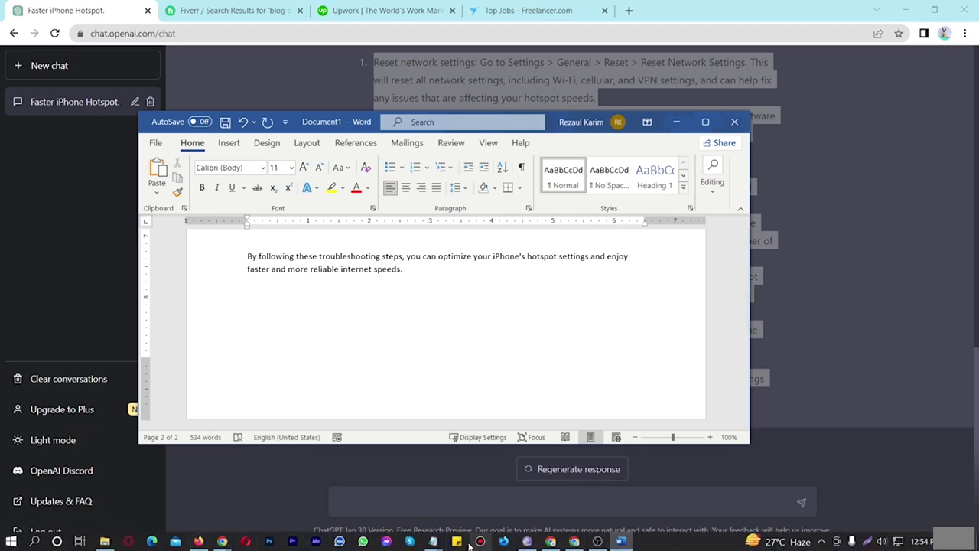
# - Copy the line "Steps to Set up a Hotspot on Your iPhone" from the Notepad outline and put Notepad away
pyautogui.click(433, 541)
pyautogui.moveTo(200, 133); pyautogui.dragTo(332, 141)
pyautogui.moveTo(391, 140); pyautogui.dragTo(412, 136)
pyautogui.hotkey('ctrl', 'c')
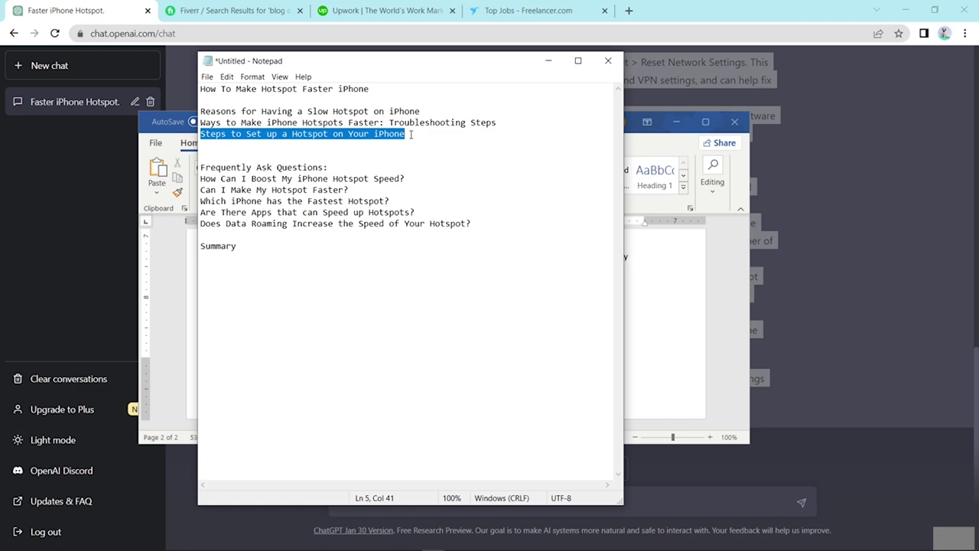
pyautogui.click(547, 60)
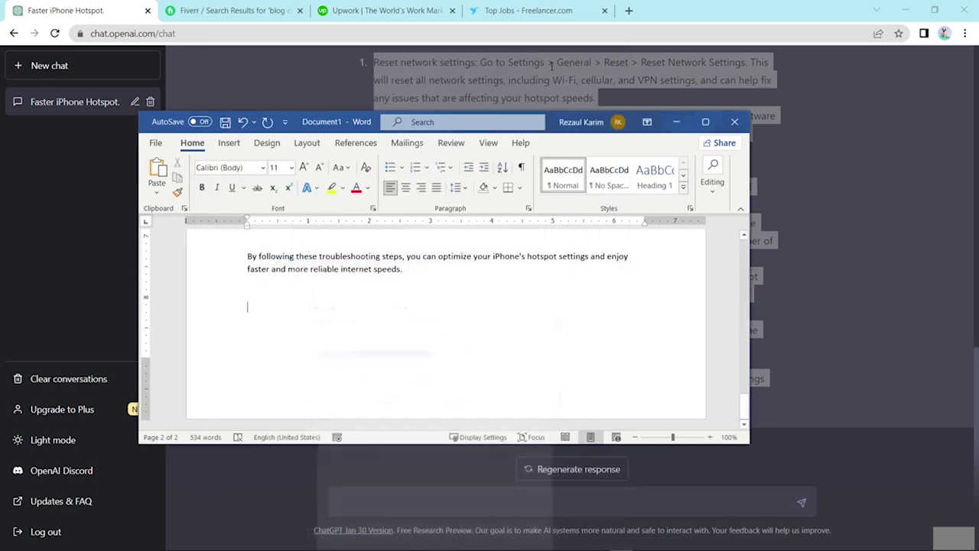
# - Send ChatGPT the prompt "Write about Steps to Set up a Hotspot on Your iPhone"
pyautogui.click(116, 15)
pyautogui.click(369, 505)
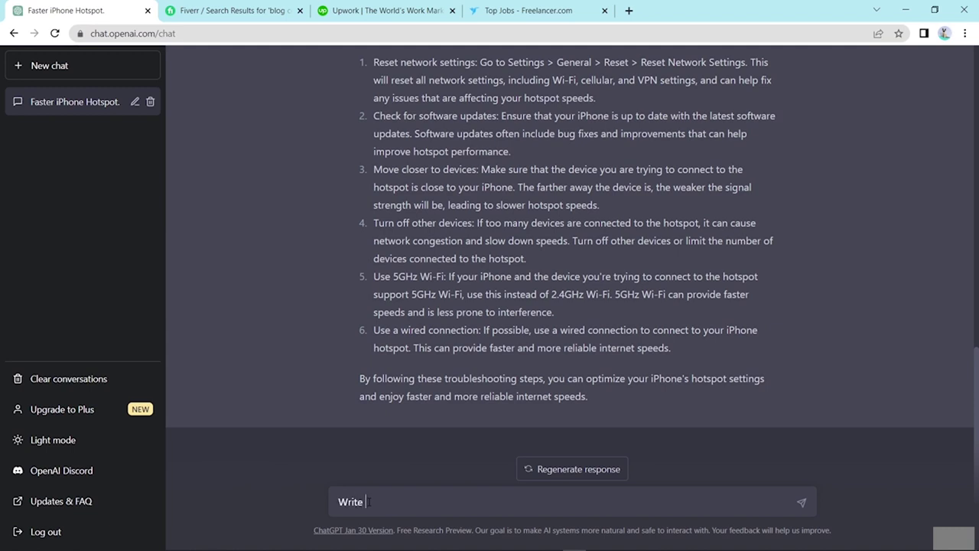
pyautogui.write('Write about')
pyautogui.hotkey('ctrl', 'v')
pyautogui.press('Return')
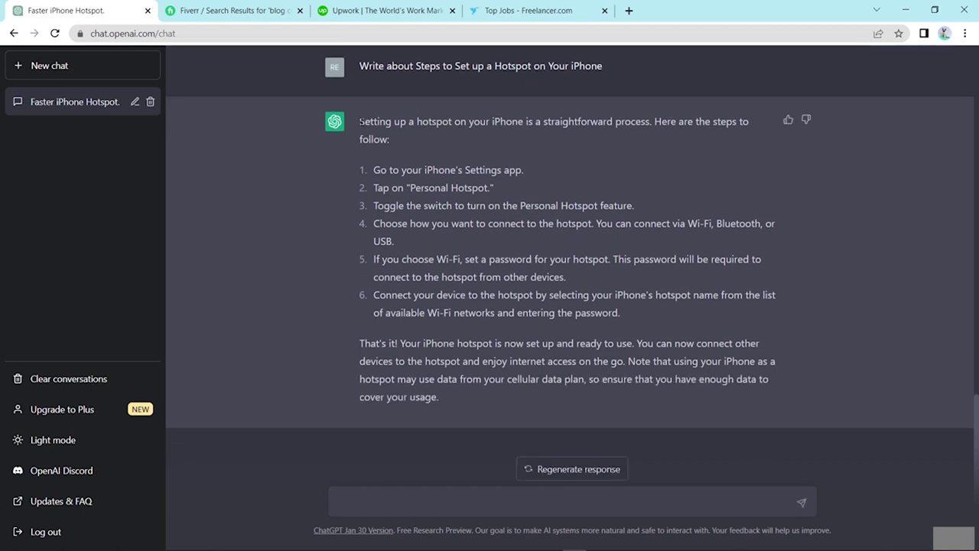
# - Copy the complete hotspot setup answer from ChatGPT and paste it at the end of the Word document
pyautogui.moveTo(360, 121); pyautogui.dragTo(491, 397)
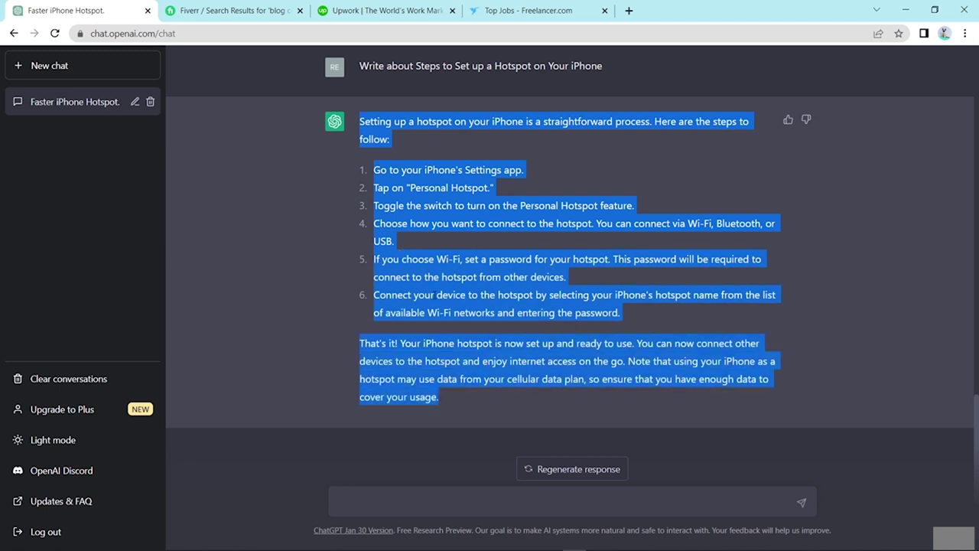
pyautogui.rightClick(451, 277)
pyautogui.click(471, 288)
pyautogui.click(619, 542)
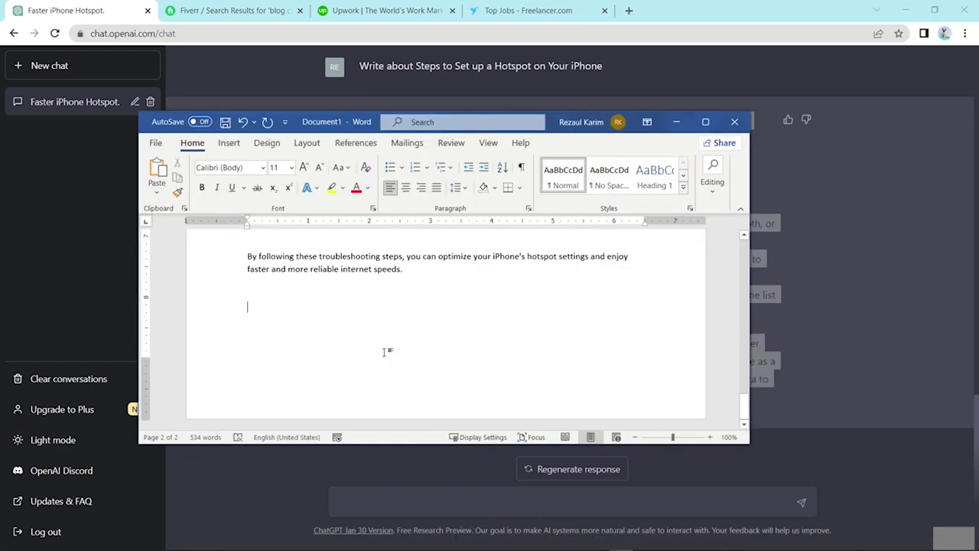
pyautogui.hotkey('ctrl', 'v')
pyautogui.scroll(5, 385, 356)
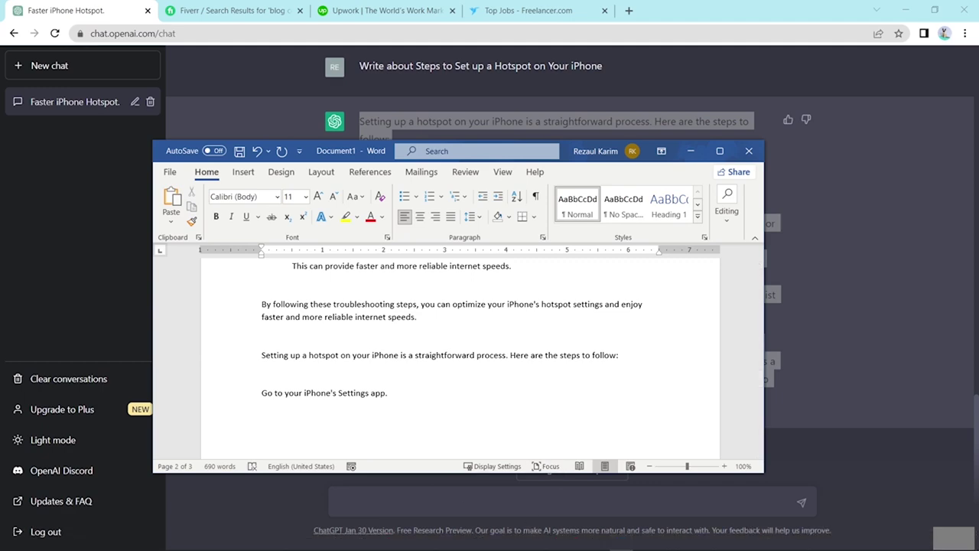
# - Take the heading "Steps to Set up a Hotspot on Your iPhone" from the Notepad outline and paste it above the setup introduction in Word
pyautogui.moveTo(489, 549)
pyautogui.moveTo(433, 541)
pyautogui.click(393, 490)
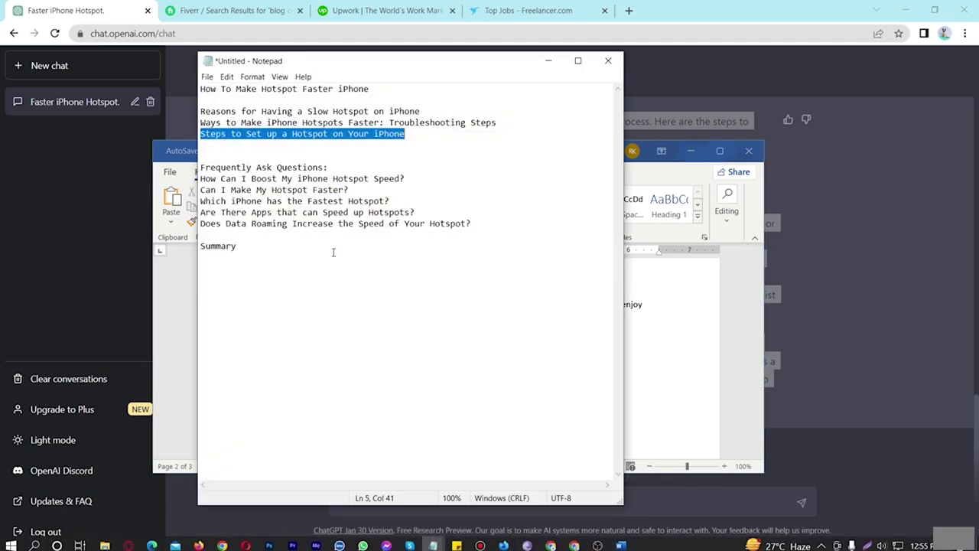
pyautogui.click(548, 61)
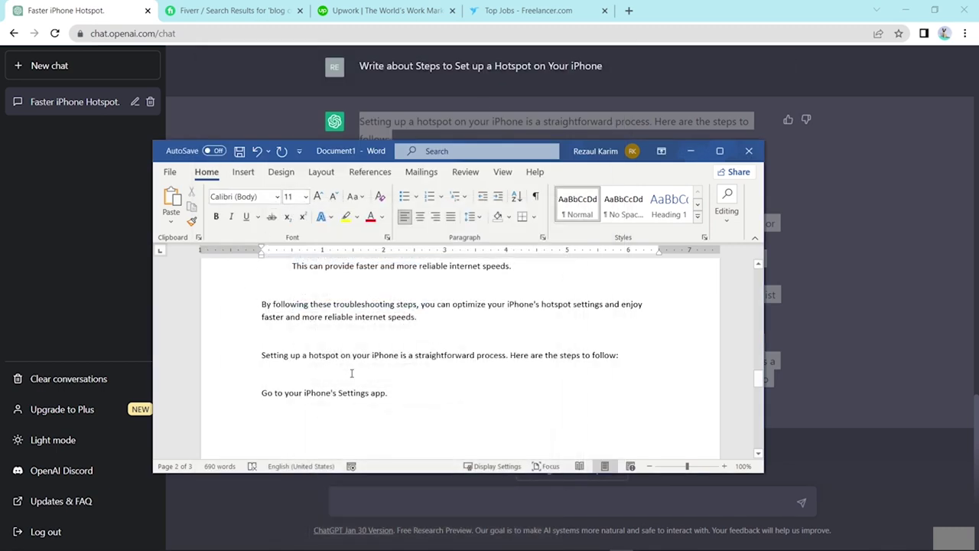
pyautogui.click(267, 337)
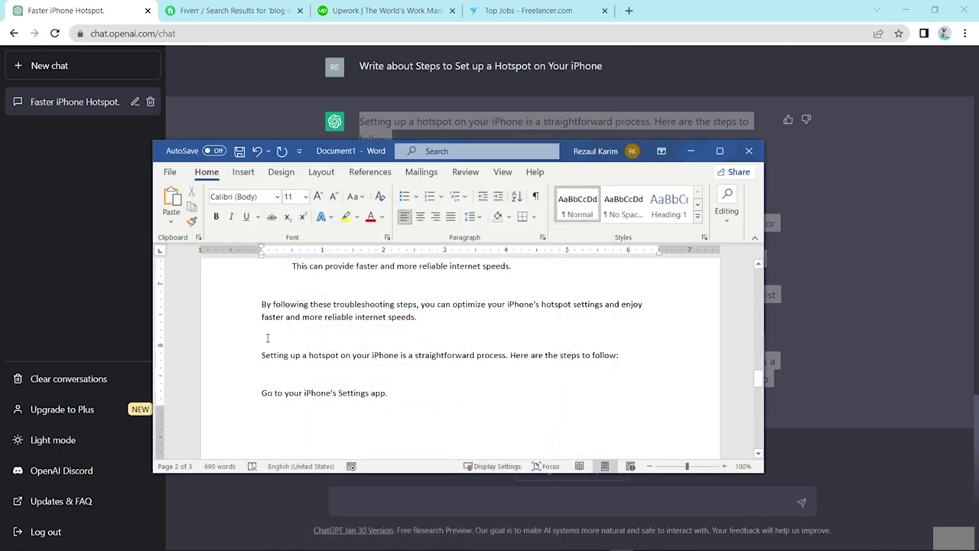
pyautogui.hotkey('ctrl', 'v')
# - Make the heading "Steps to Set up a Hotspot on Your iPhone" bold and 16 pt
pyautogui.moveTo(428, 333); pyautogui.dragTo(259, 336)
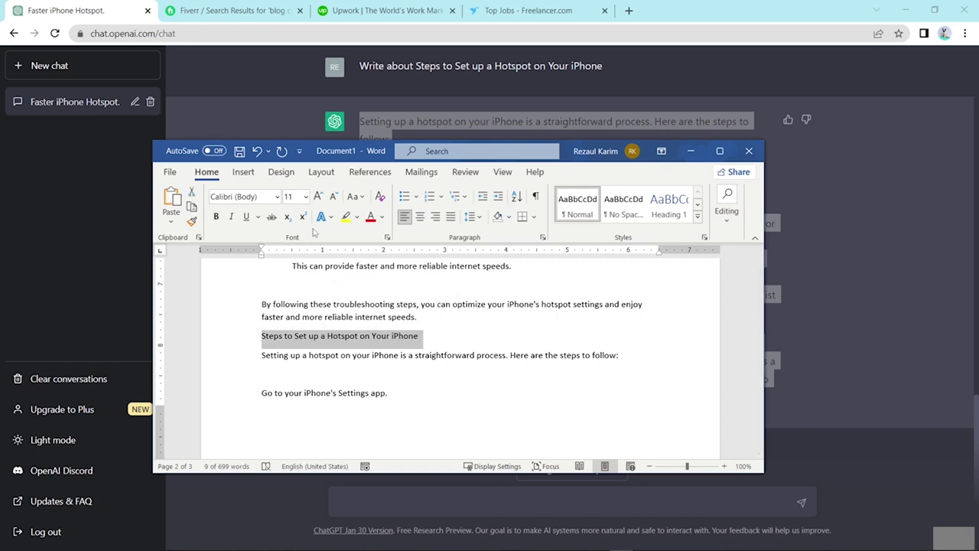
pyautogui.hotkey('ctrl', 'b')
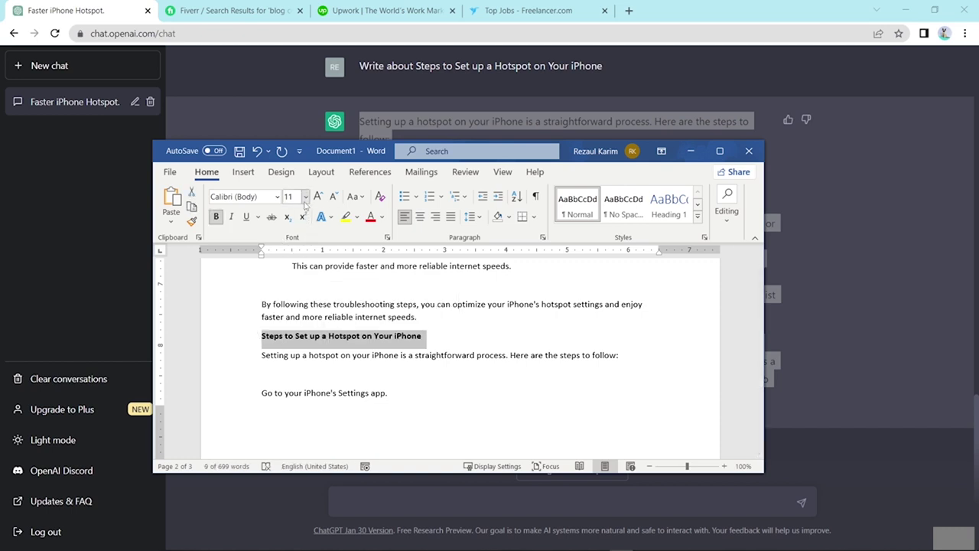
pyautogui.click(305, 197)
pyautogui.click(295, 302)
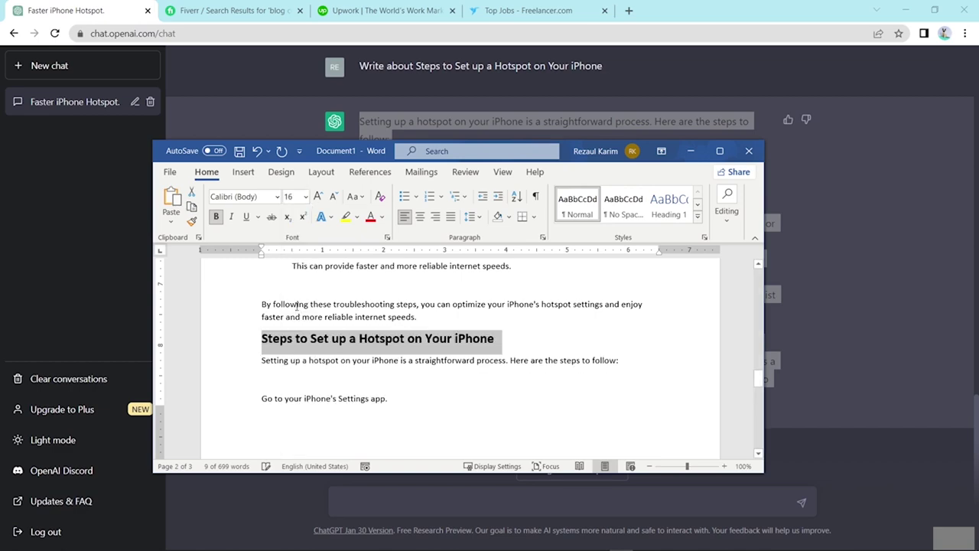
pyautogui.click(484, 350)
# - Format the setup steps from "Go to your iPhone's Settings app." to "Connect your device to the hotspot" as a bulleted list
pyautogui.scroll(-8, 484, 346)
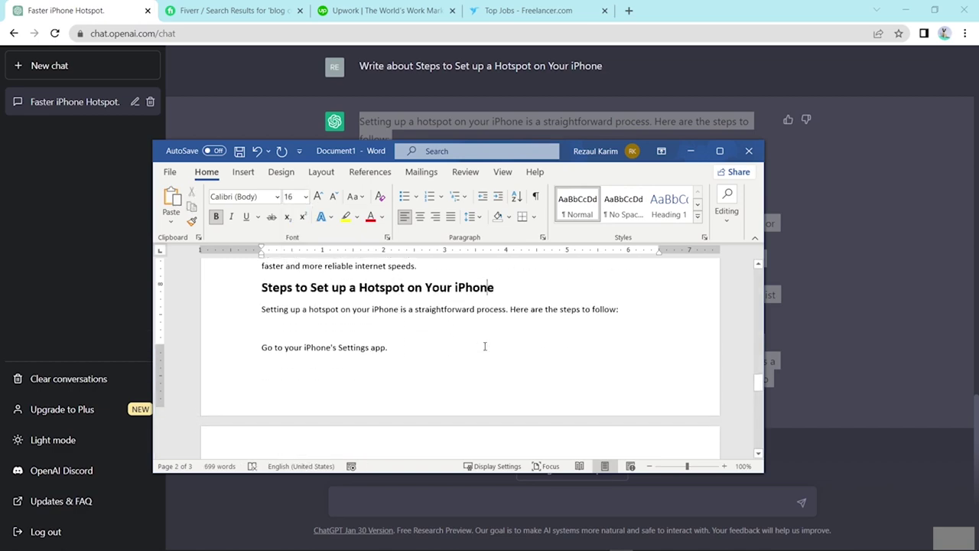
pyautogui.scroll(-3, 484, 345)
pyautogui.scroll(7, 485, 345)
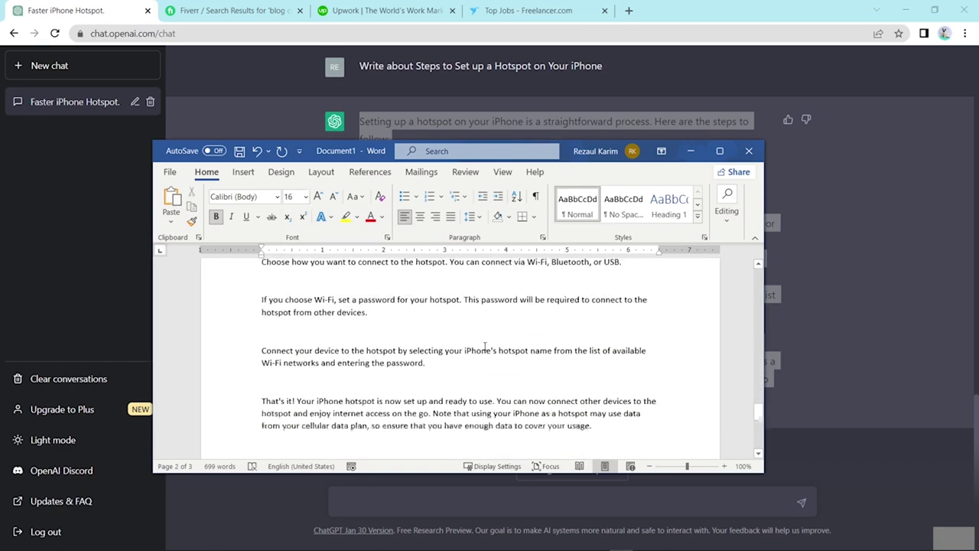
pyautogui.scroll(3, 483, 346)
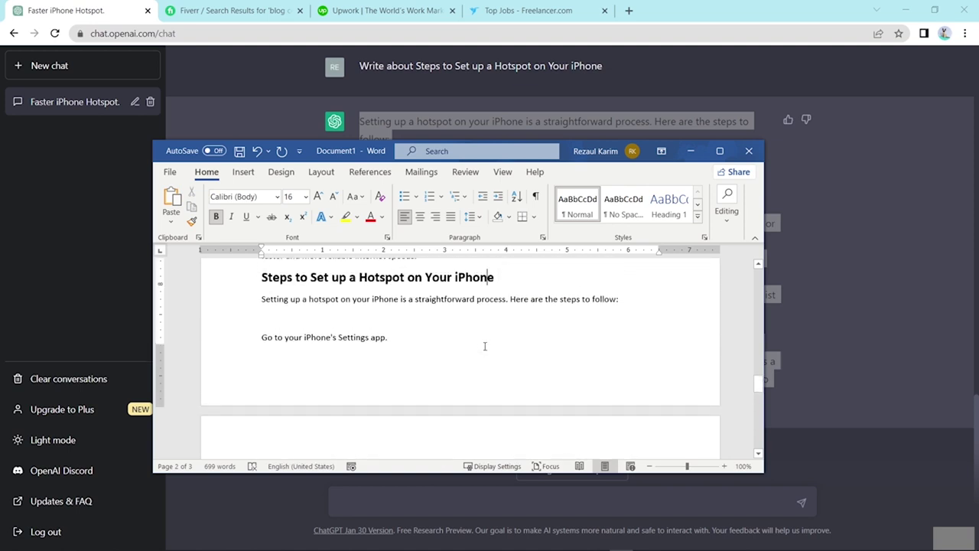
pyautogui.scroll(-2, 485, 345)
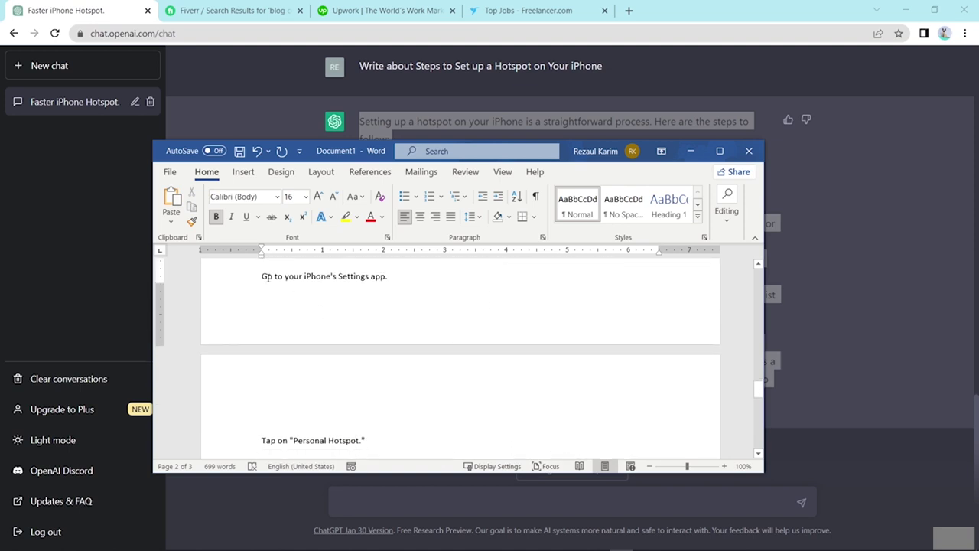
pyautogui.moveTo(261, 278); pyautogui.dragTo(437, 405)
pyautogui.scroll(-4, 355, 373)
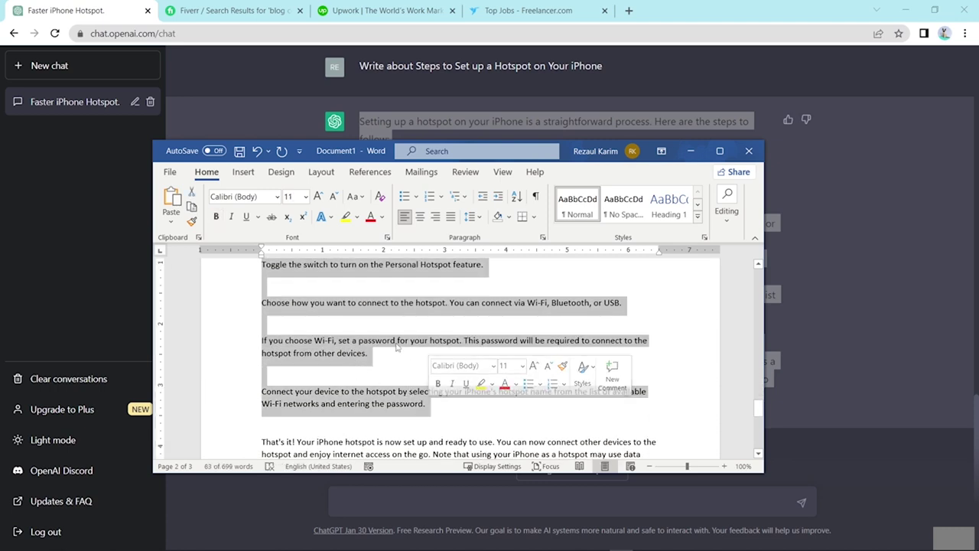
pyautogui.click(404, 197)
pyautogui.click(476, 380)
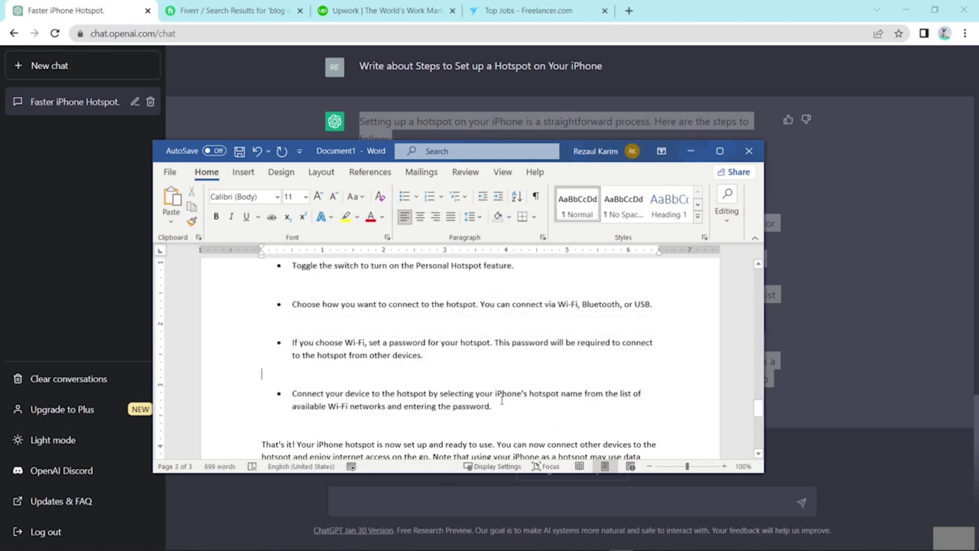
# - Add two new lines after the closing paragraph of the hotspot setup section that starts "That's it!"
pyautogui.scroll(-4, 502, 400)
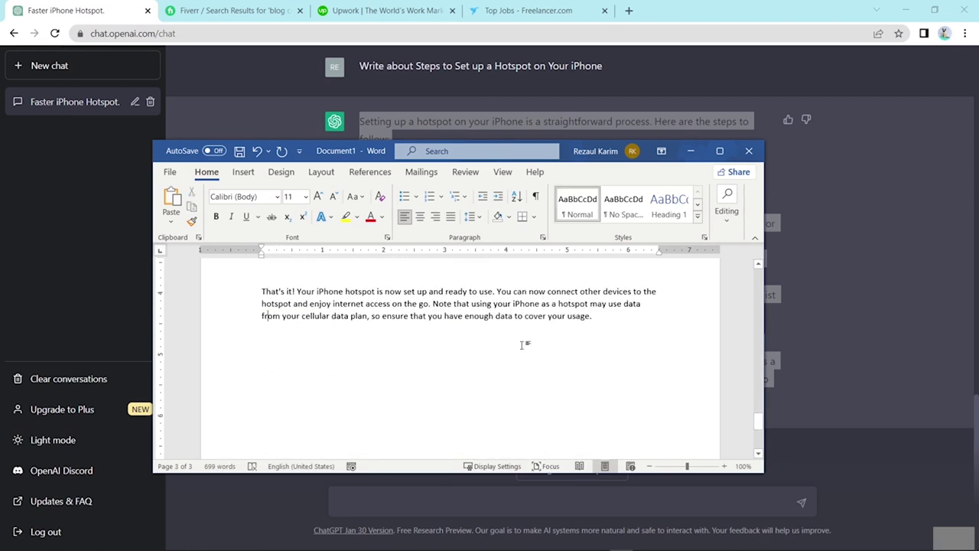
pyautogui.click(602, 324)
pyautogui.press('Return')
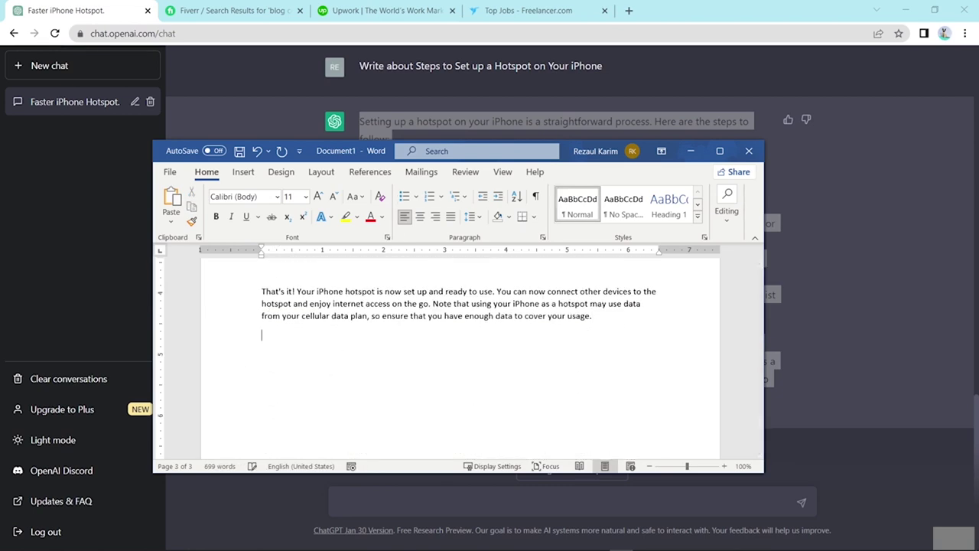
pyautogui.press('Return')
# - Copy the first FAQ question, "How Can I Boost My iPhone Hotspot Speed?", from the Notepad outline
pyautogui.moveTo(466, 545)
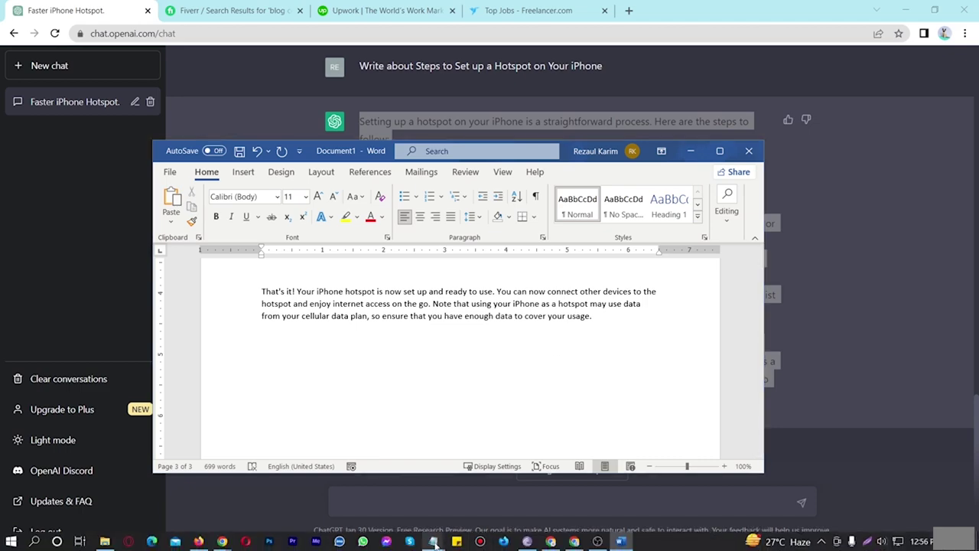
pyautogui.moveTo(433, 541)
pyautogui.click(390, 493)
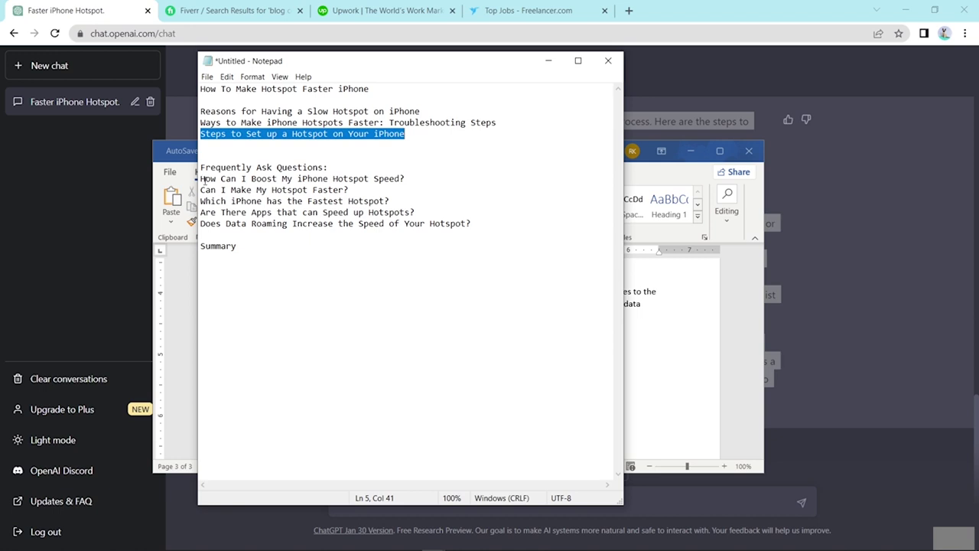
pyautogui.moveTo(202, 181); pyautogui.dragTo(480, 224)
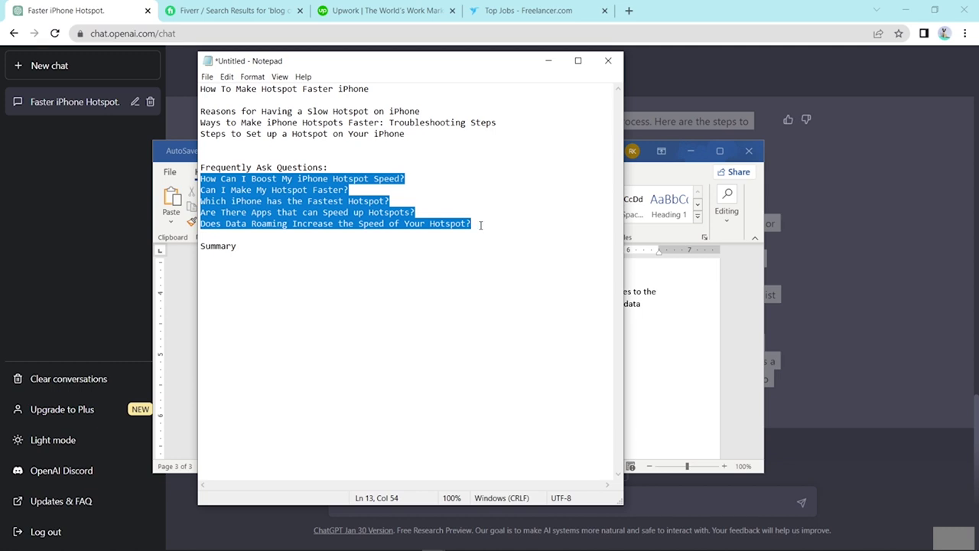
pyautogui.click(292, 190)
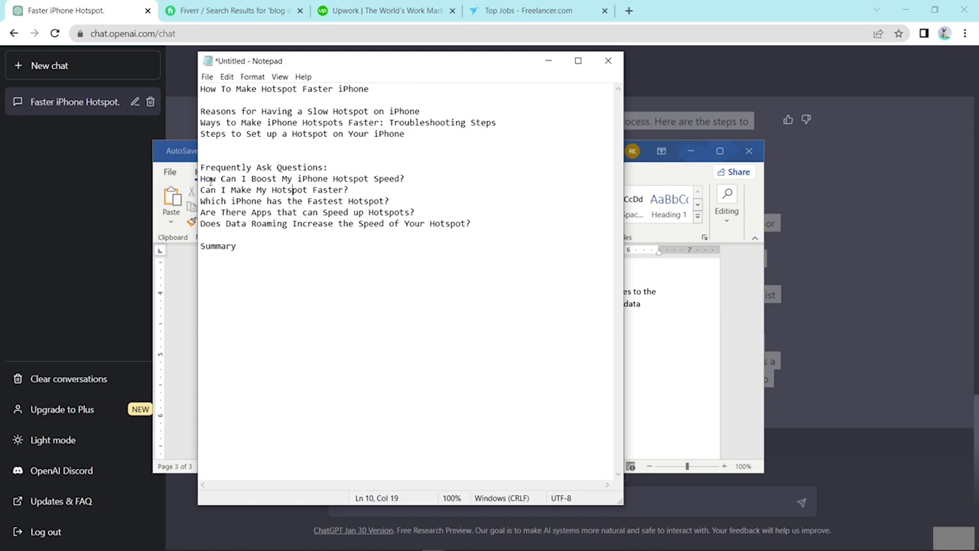
pyautogui.moveTo(201, 179); pyautogui.dragTo(410, 176)
pyautogui.hotkey('ctrl', 'c')
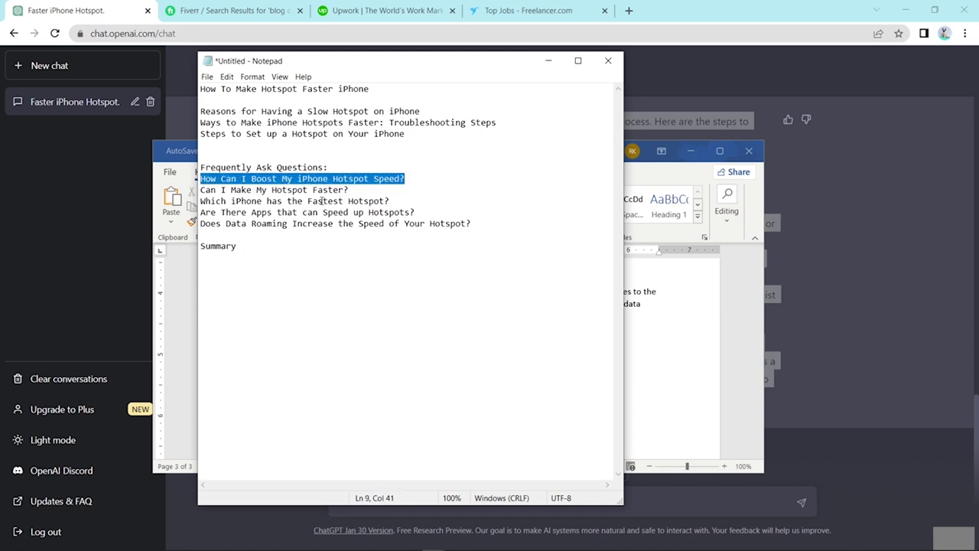
# - Send ChatGPT the prompt "write about How Can I Boost My iPhone Hotspot Speed? under 40 - 70 words"
pyautogui.click(103, 12)
pyautogui.click(366, 494)
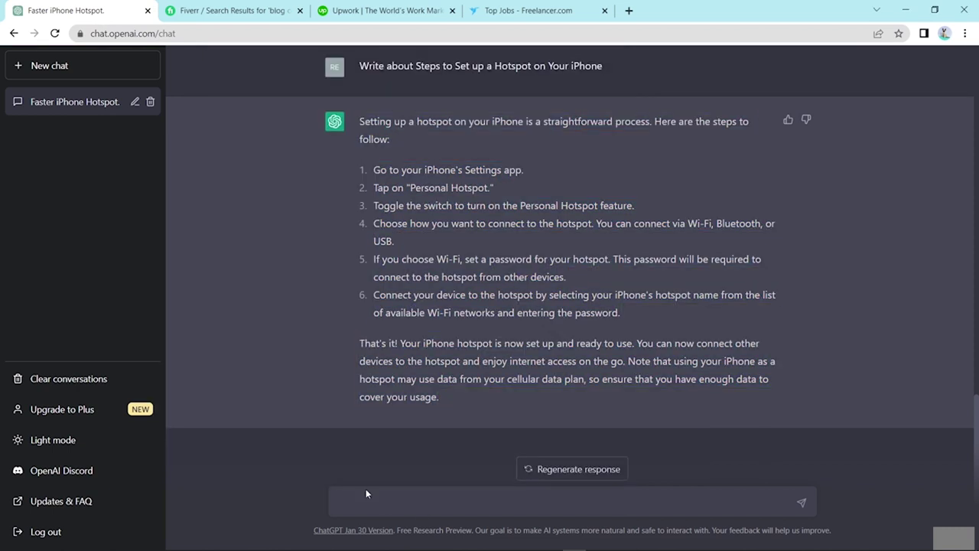
pyautogui.write('write about')
pyautogui.hotkey('ctrl', 'v')
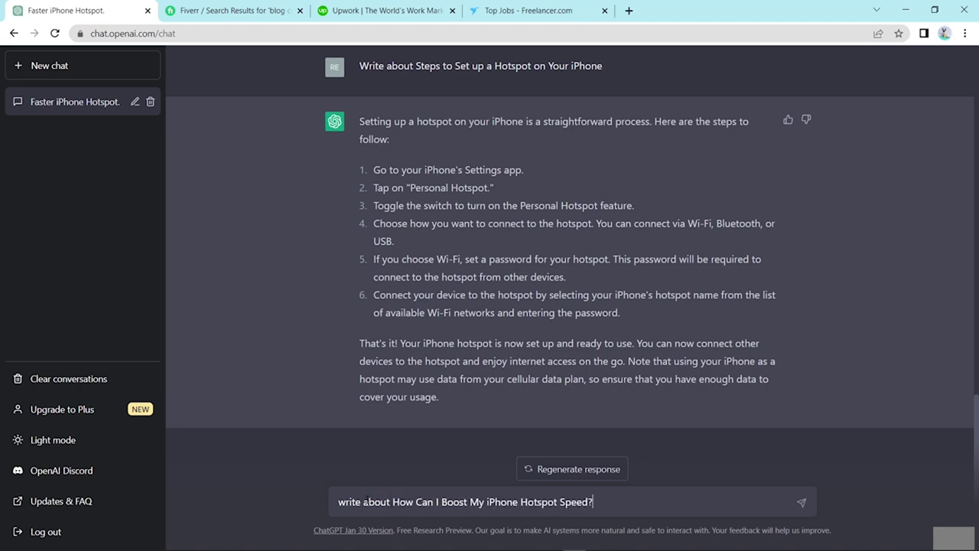
pyautogui.write('under 40 - 70 words')
pyautogui.press('Return')
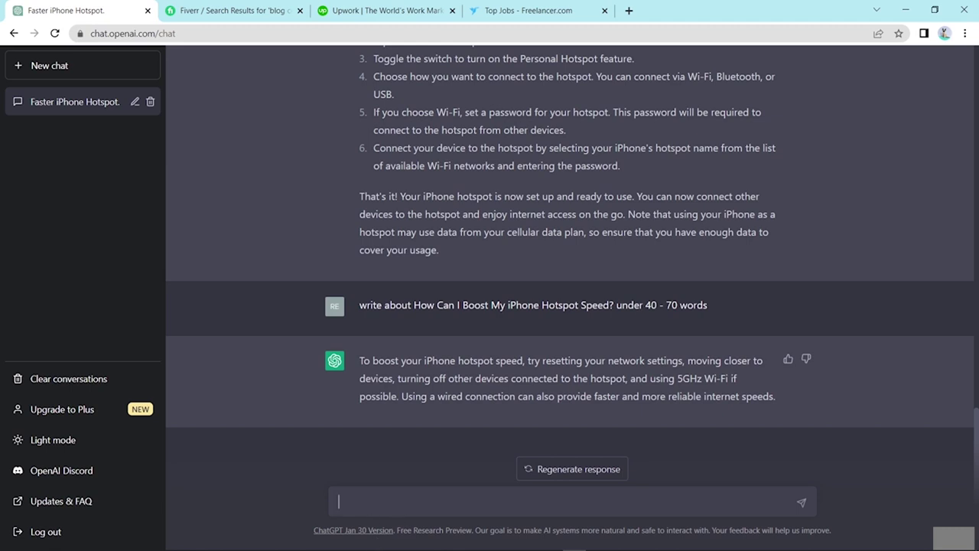
# - Begin a ChatGPT prompt with "write 5 Faq include below:" followed by a blank line
pyautogui.write('write 5 Faq include ')
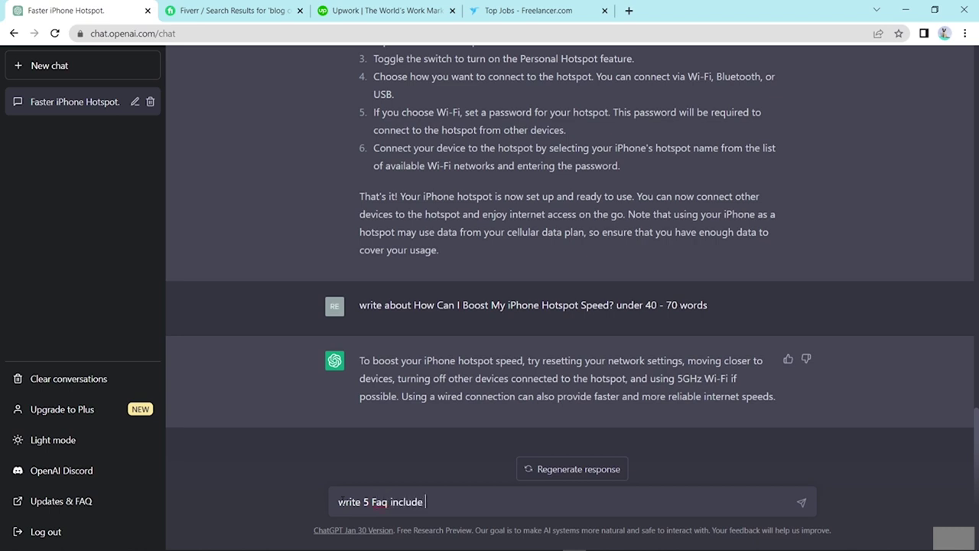
pyautogui.write('below:')
pyautogui.hotkey('shift', 'Return')
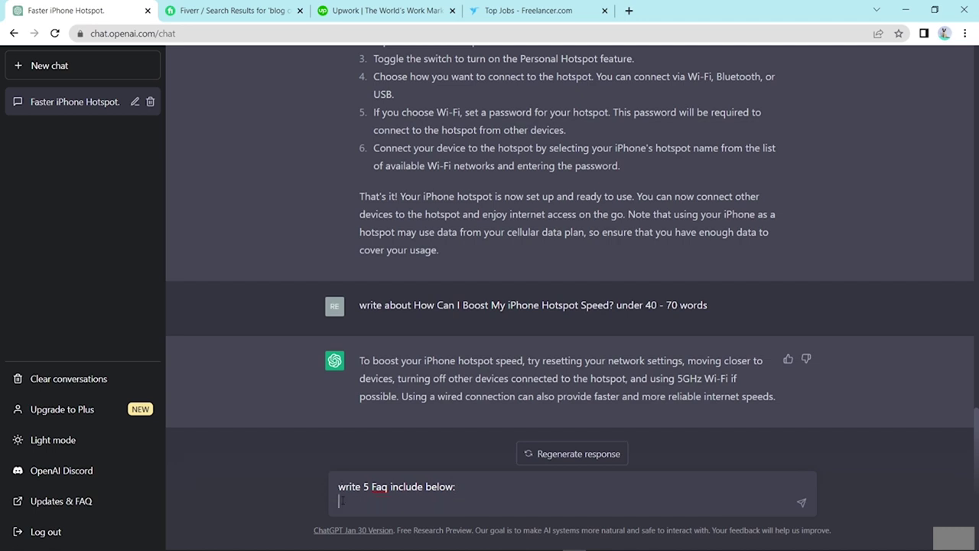
pyautogui.hotkey('shift', 'Return')
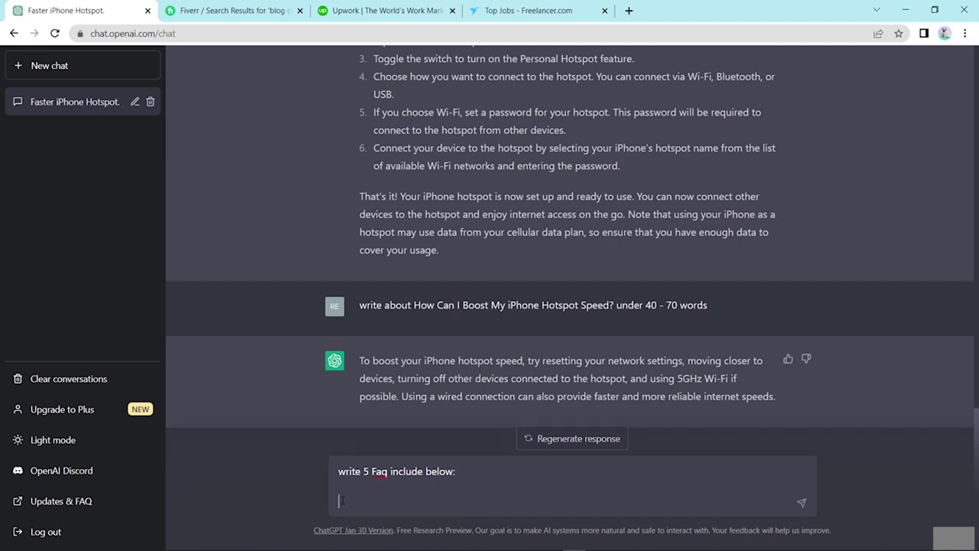
# - Copy the entire hotspot article from the Word document and return to the ChatGPT prompt
pyautogui.click(620, 541)
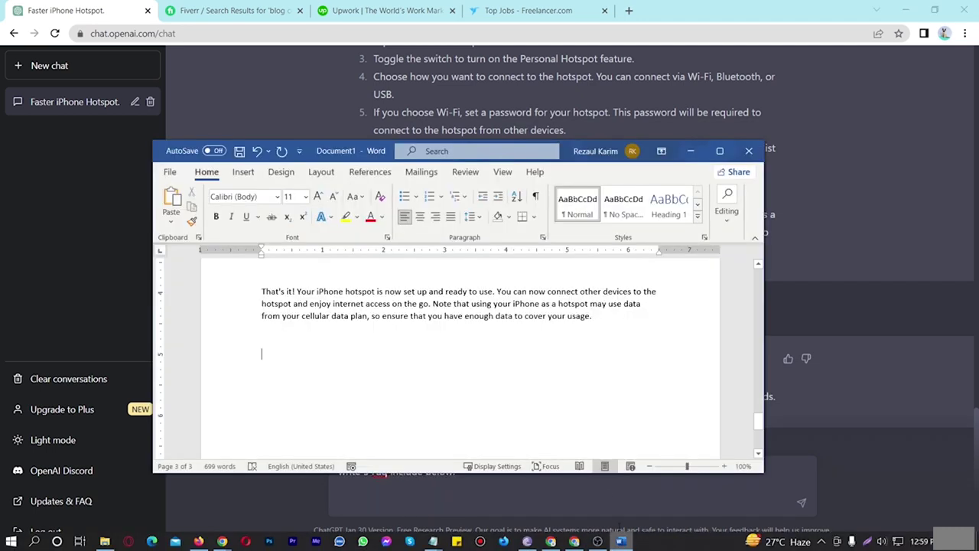
pyautogui.hotkey('ctrl', 'a')
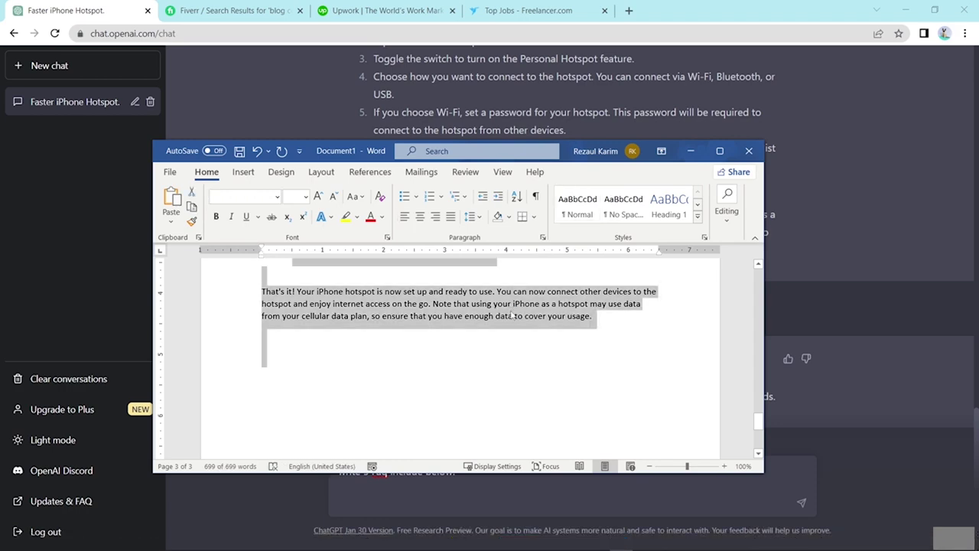
pyautogui.scroll(15, 511, 314)
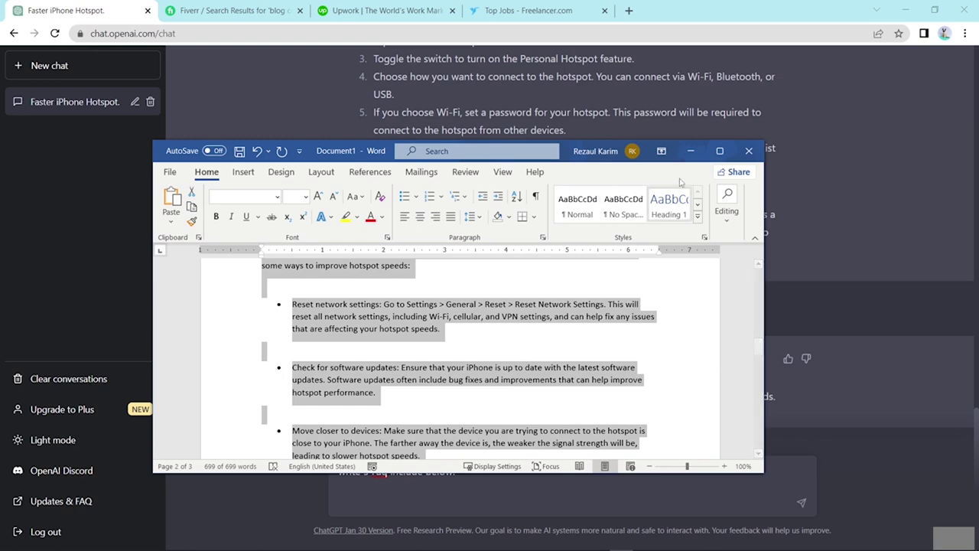
pyautogui.click(691, 151)
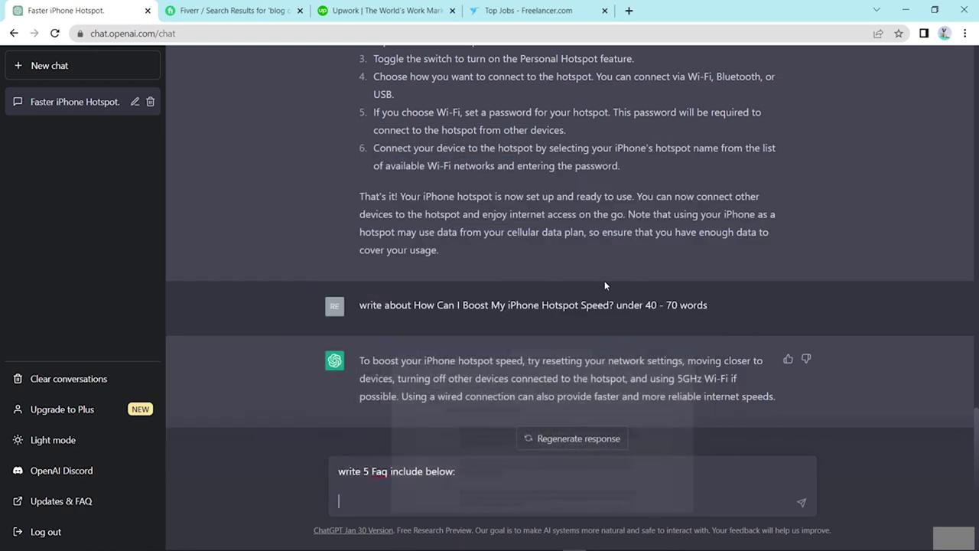
# - Paste the copied article below the FAQ instruction and send the prompt to ChatGPT
pyautogui.click(513, 484)
pyautogui.hotkey('ctrl', 'v')
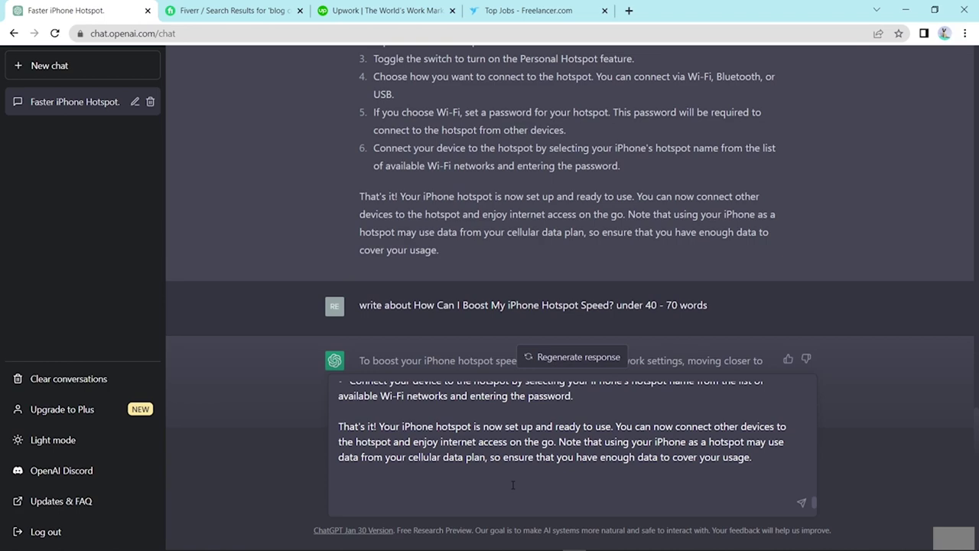
pyautogui.press('Return')
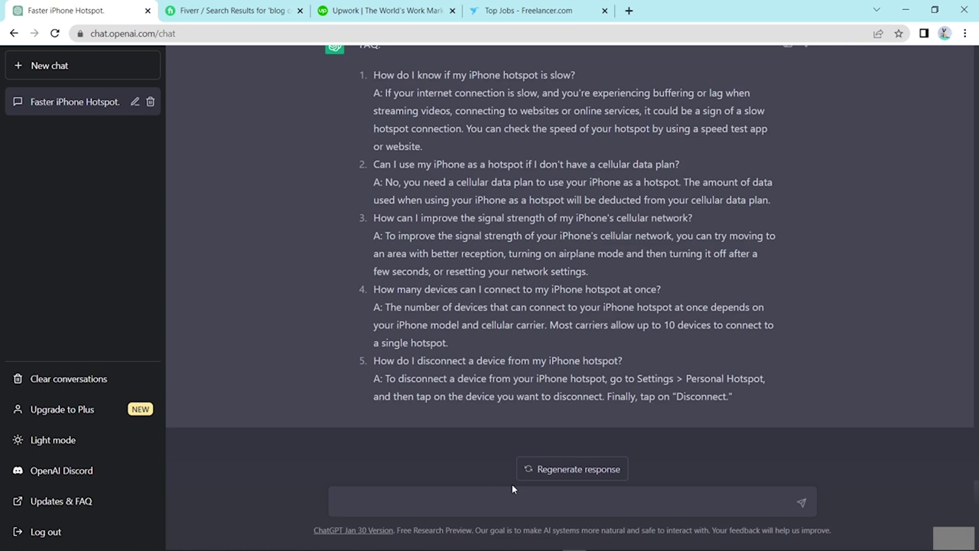
# - Copy all five FAQ questions and answers from ChatGPT's response, leaving out its "FAQ:" title
pyautogui.scroll(3, 369, 202)
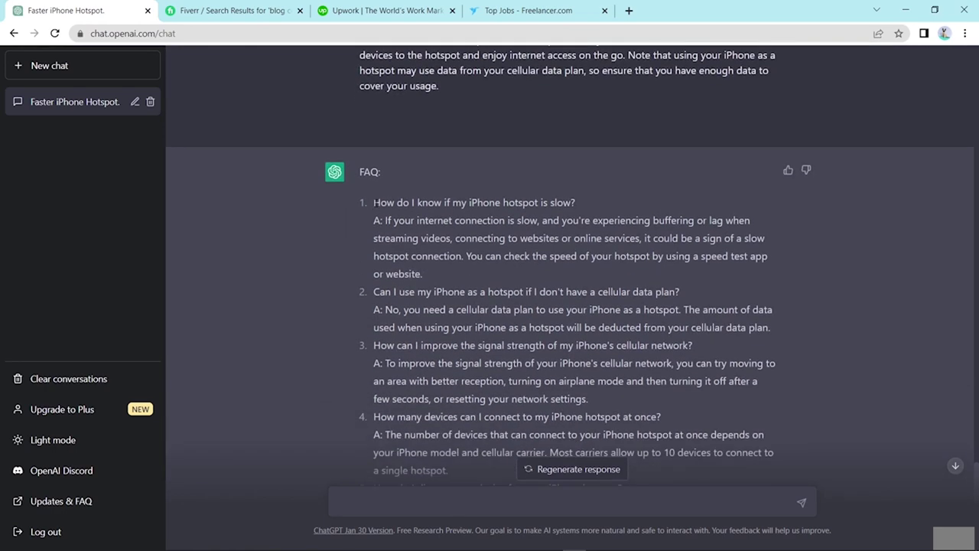
pyautogui.moveTo(373, 202); pyautogui.dragTo(760, 409)
pyautogui.rightClick(620, 300)
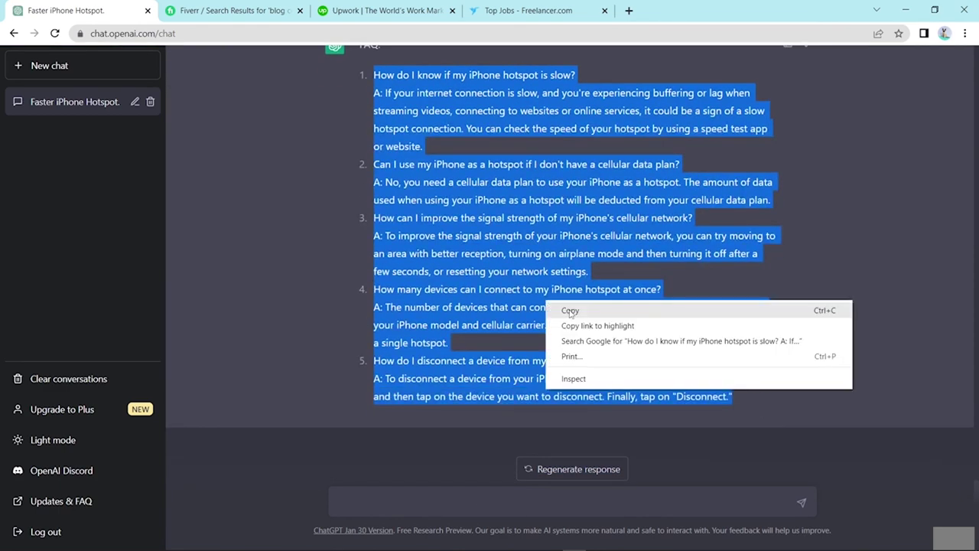
pyautogui.click(637, 308)
# - Switch to Word and paste the FAQs below the closing "That's it!" paragraph
pyautogui.hotkey('alt', 'Tab')
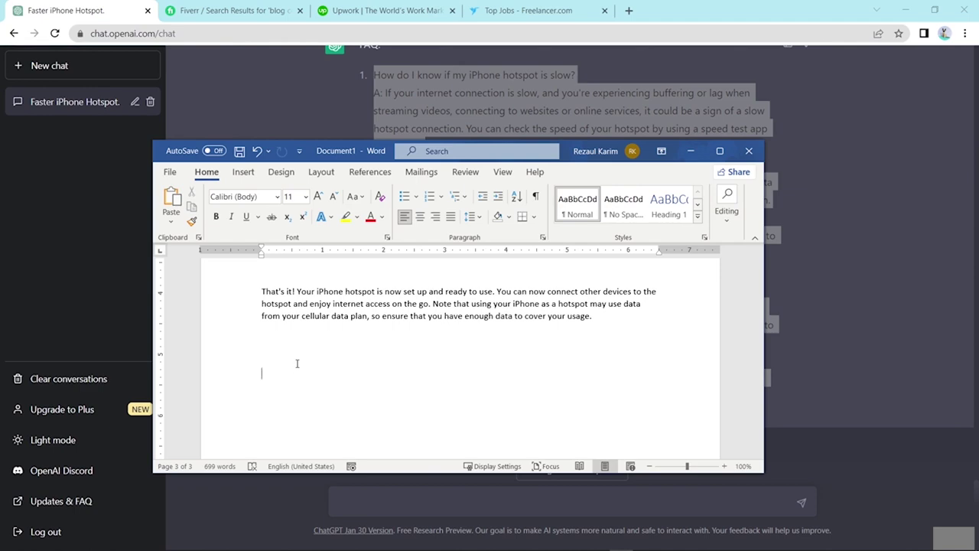
pyautogui.hotkey('ctrl', 'v')
pyautogui.scroll(5, 317, 374)
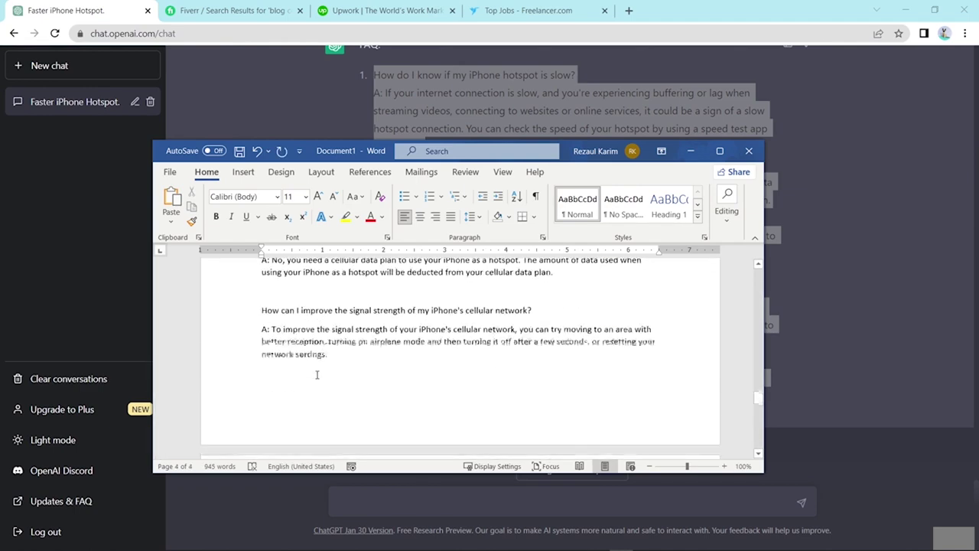
pyautogui.scroll(8, 317, 374)
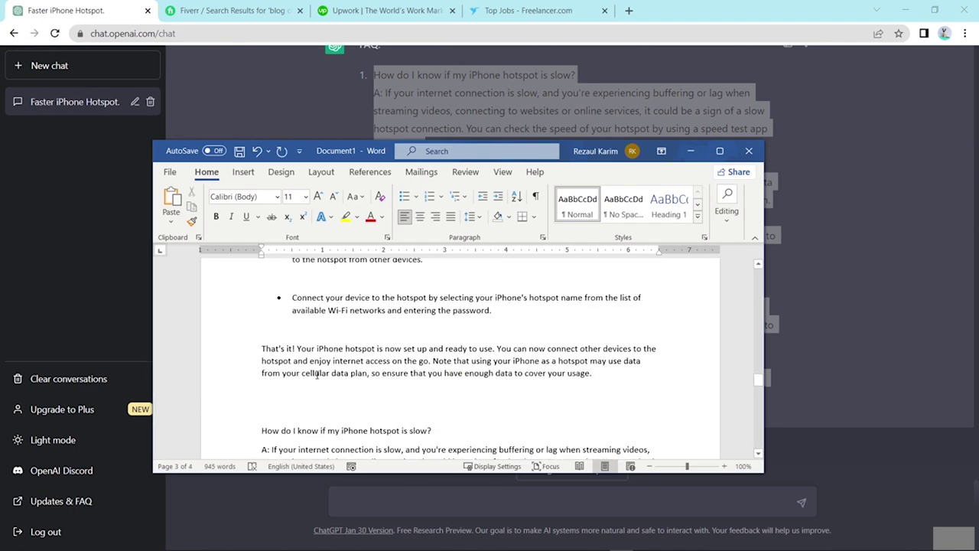
# - Add the heading text "FAQ:" on the empty line above "How do I know if my iPhone hotspot is slow?"
pyautogui.scroll(-2, 317, 374)
pyautogui.click(266, 351)
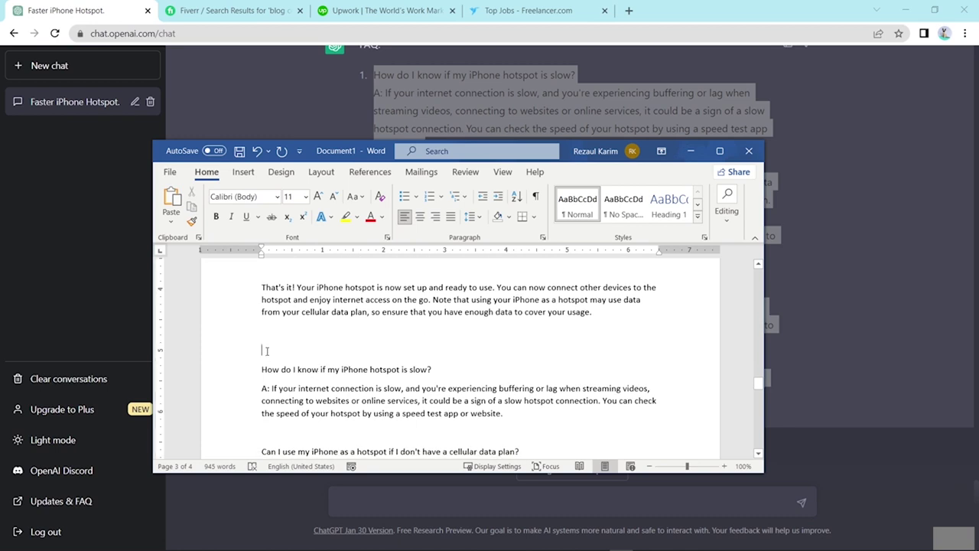
pyautogui.write('FAQ')
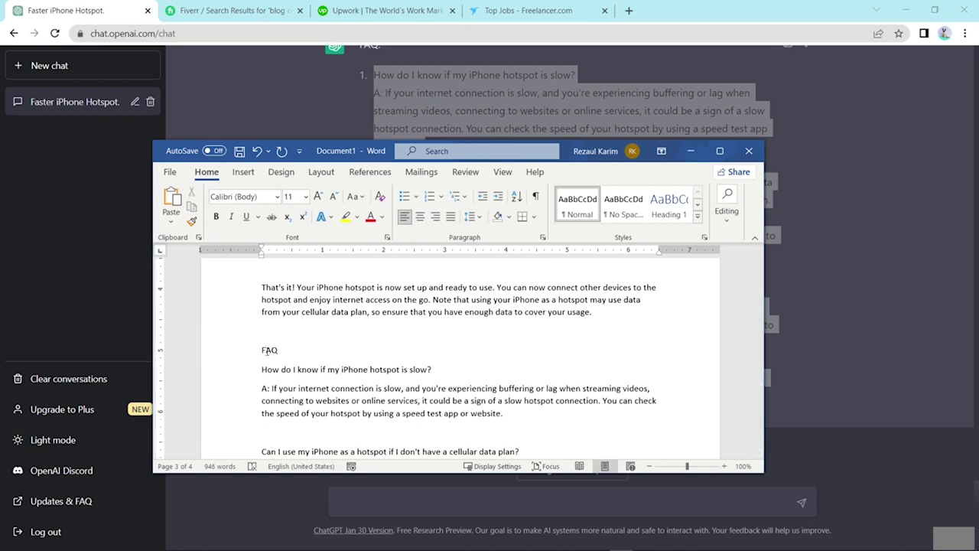
pyautogui.write(':')
# - Format the "FAQ:" heading as bold at font size 24
pyautogui.tripleClick(267, 350)
pyautogui.click(305, 197)
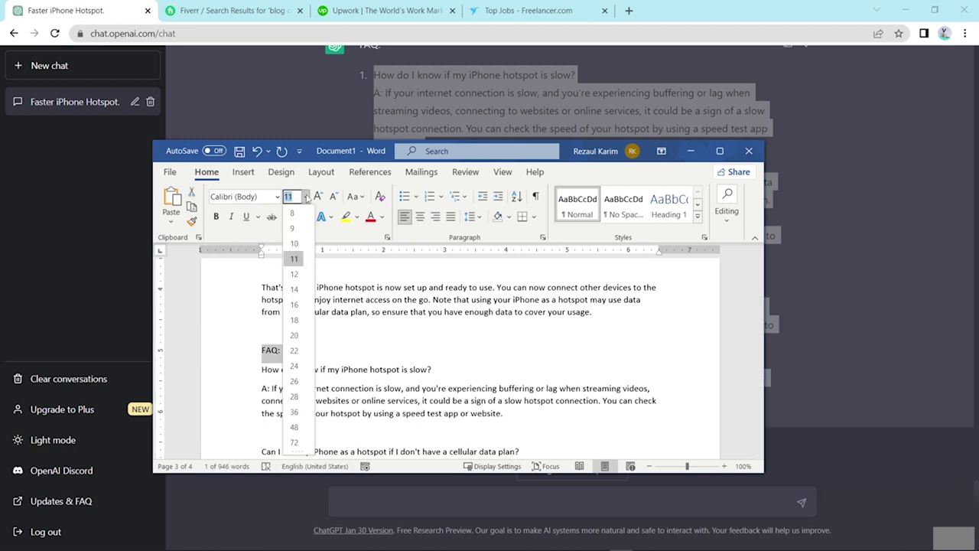
pyautogui.click(295, 300)
pyautogui.click(305, 197)
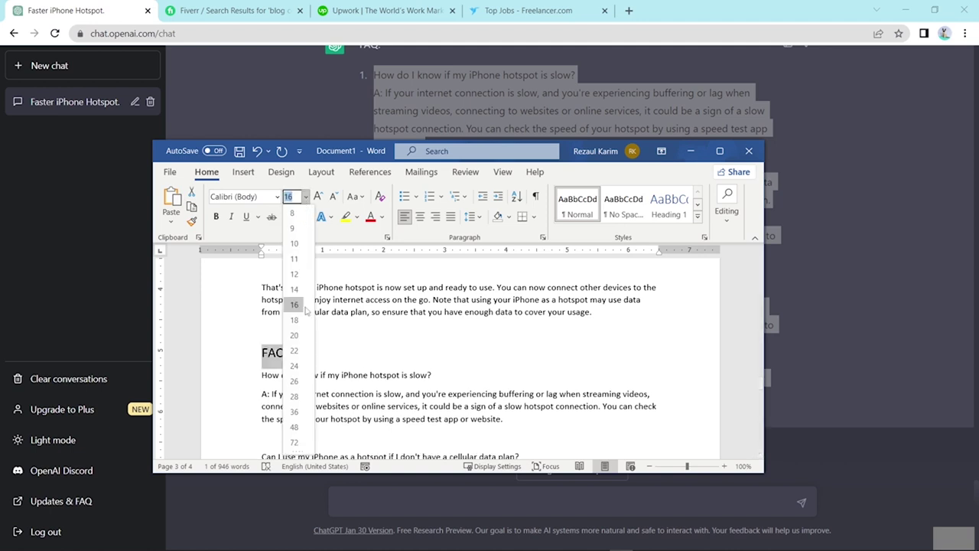
pyautogui.click(294, 365)
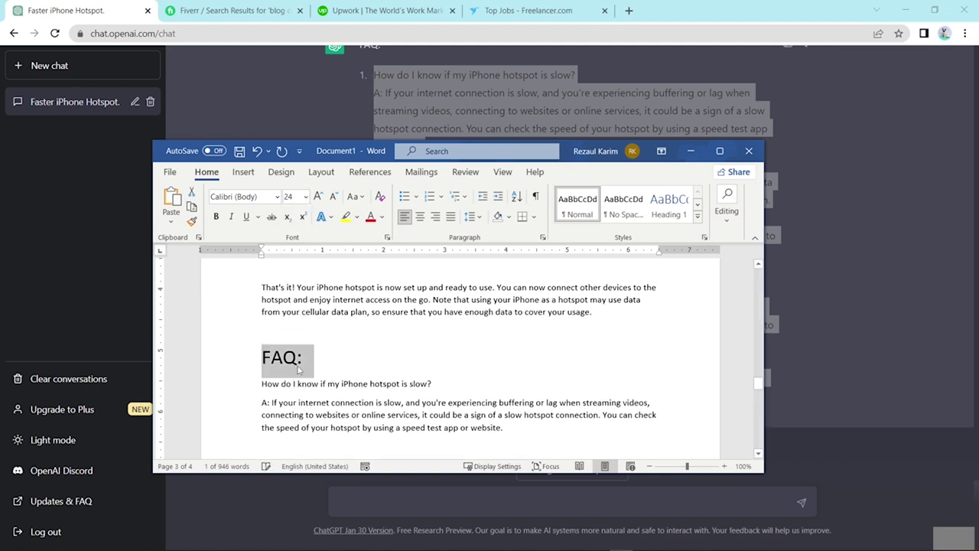
pyautogui.hotkey('ctrl', 'b')
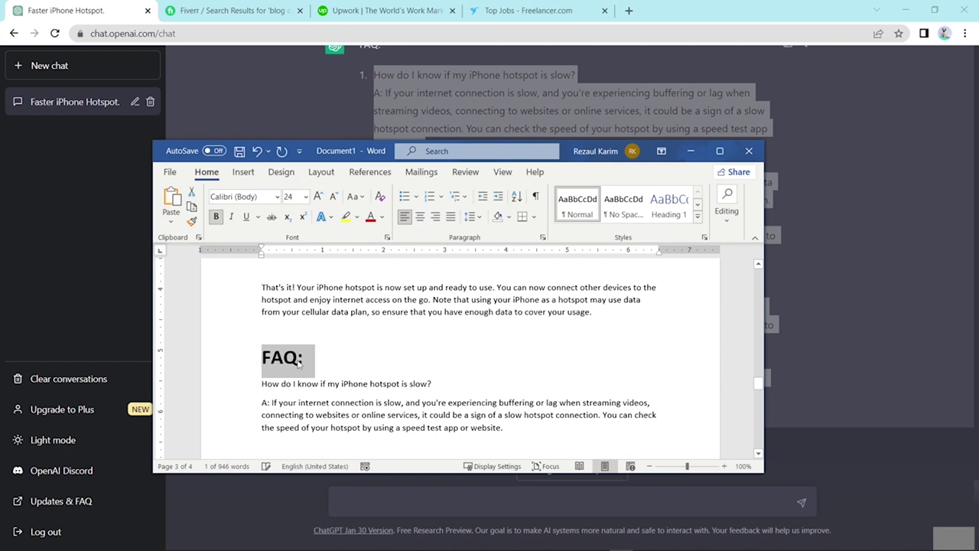
# - Format the first FAQ question, "How do I know if my iPhone hotspot is slow?", as bold at font size 14
pyautogui.moveTo(437, 383); pyautogui.dragTo(260, 383)
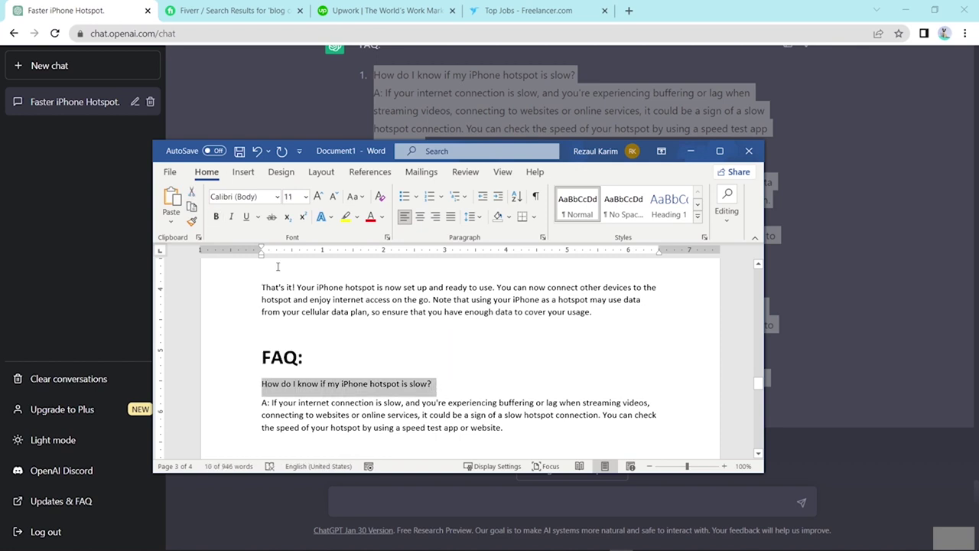
pyautogui.scroll(-5, 278, 266)
pyautogui.scroll(4, 306, 306)
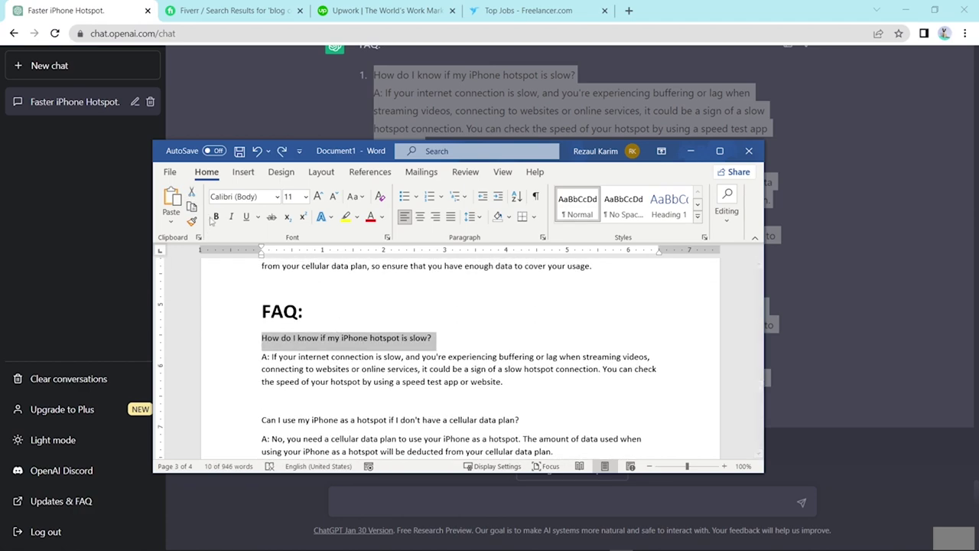
pyautogui.hotkey('ctrl', 'b')
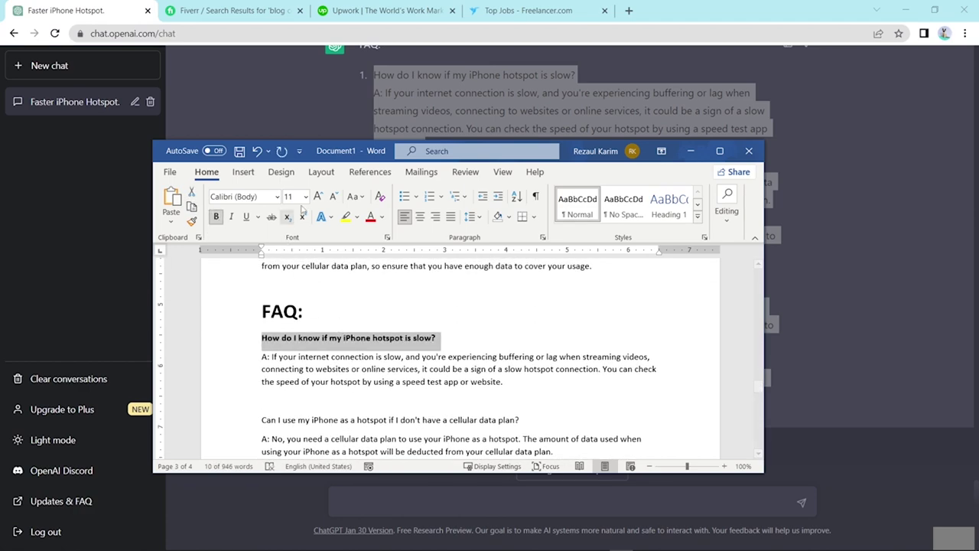
pyautogui.click(305, 197)
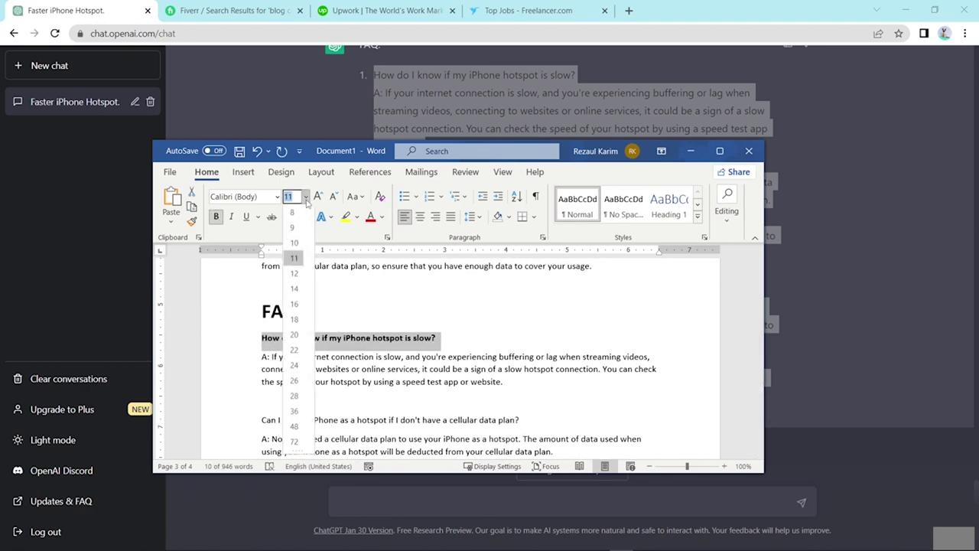
pyautogui.click(295, 289)
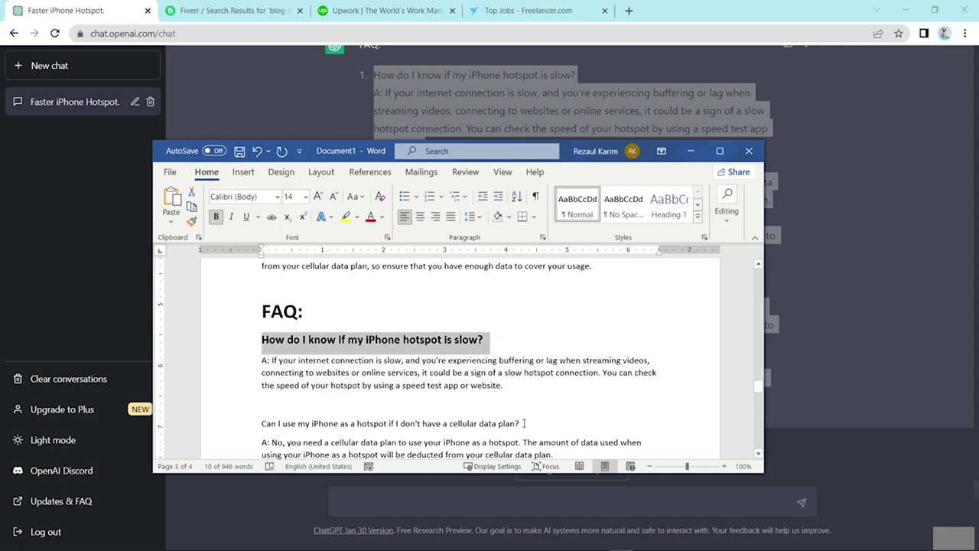
# - Format the second and third FAQ questions, about the cellular data plan and signal strength, as bold at font size 14
pyautogui.moveTo(526, 426); pyautogui.dragTo(257, 423)
pyautogui.scroll(-1, 333, 343)
pyautogui.hotkey('ctrl', 'b')
pyautogui.moveTo(532, 434); pyautogui.dragTo(260, 435)
pyautogui.click(305, 197)
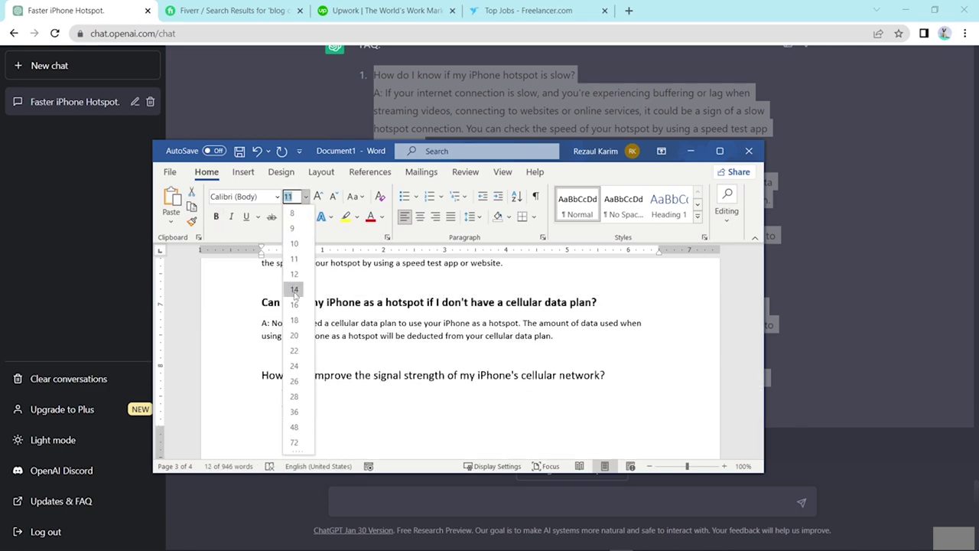
pyautogui.click(295, 289)
pyautogui.hotkey('ctrl', 'b')
# - Format the fourth and fifth FAQ questions, about connecting and disconnecting devices, as bold at font size 14
pyautogui.scroll(-3, 459, 344)
pyautogui.click(305, 196)
pyautogui.click(295, 290)
pyautogui.moveTo(471, 316); pyautogui.dragTo(262, 316)
pyautogui.click(305, 197)
pyautogui.click(295, 289)
pyautogui.hotkey('ctrl', 'b')
# - Review the formatted FAQ section together with the setup steps above it and the end of the document
pyautogui.scroll(1, 459, 344)
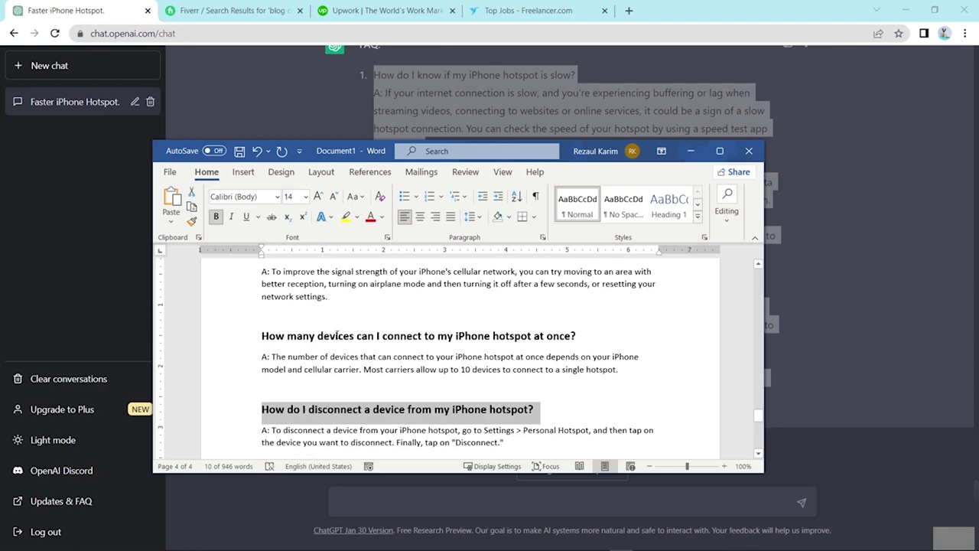
pyautogui.click(403, 341)
pyautogui.scroll(-1, 459, 344)
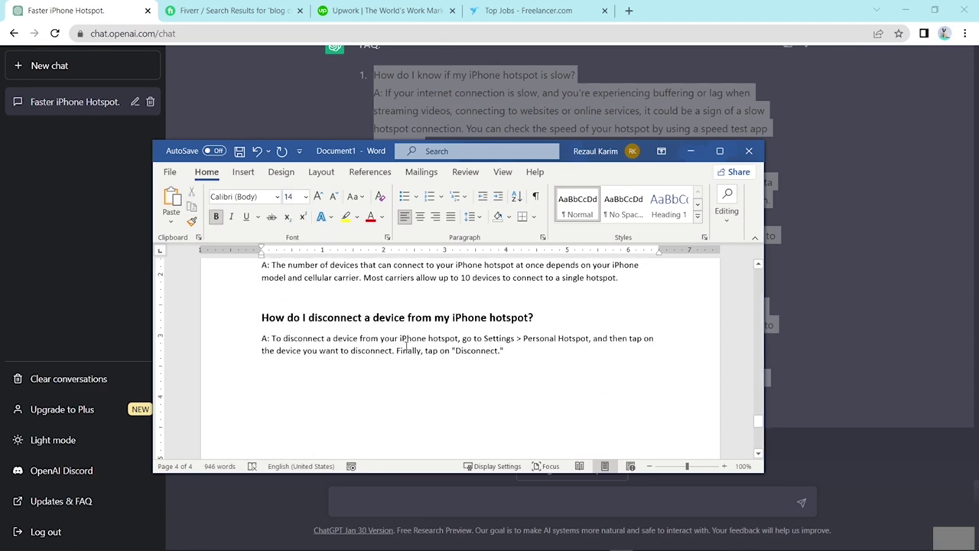
pyautogui.scroll(10, 403, 340)
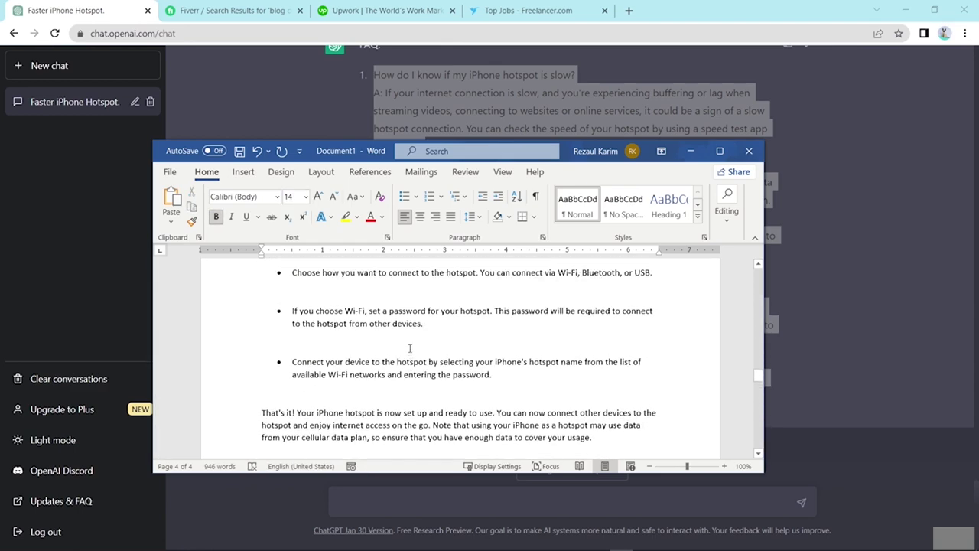
pyautogui.scroll(-5, 410, 348)
pyautogui.scroll(5, 320, 378)
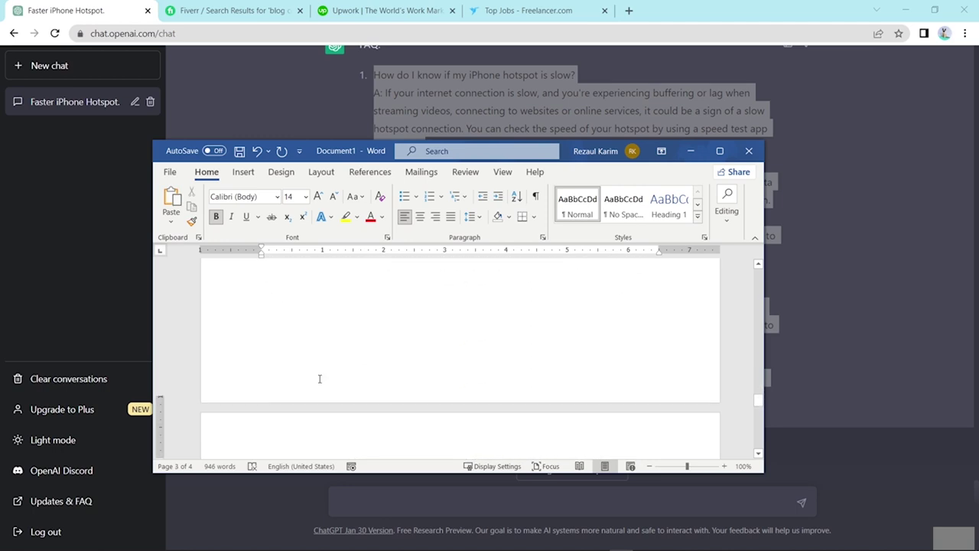
pyautogui.scroll(-3, 320, 379)
pyautogui.scroll(-5, 428, 332)
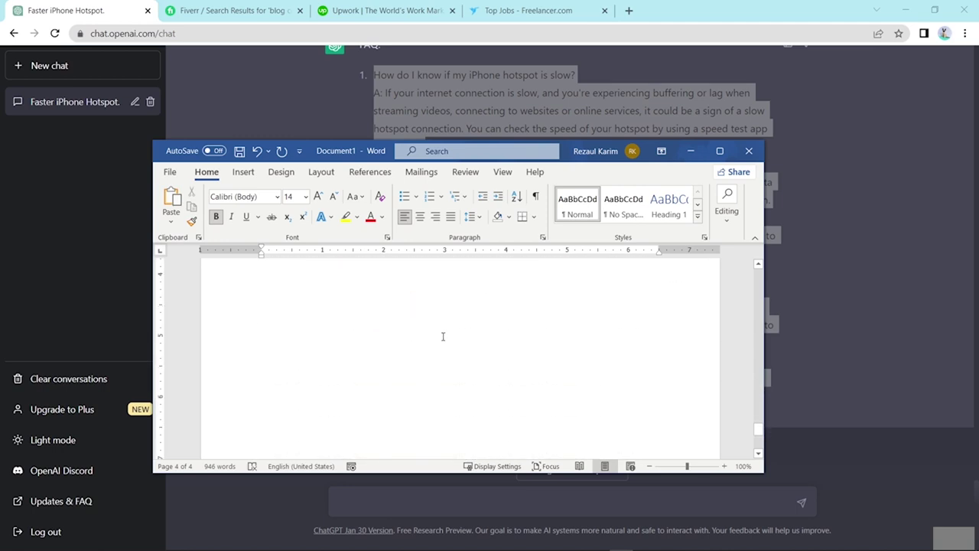
pyautogui.scroll(3, 368, 365)
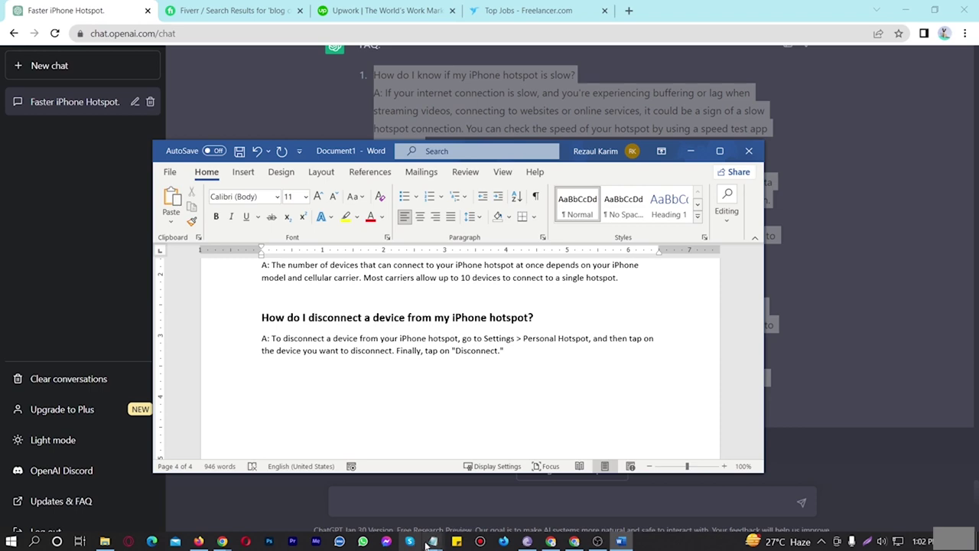
# - Check the Summary item in the Notepad outline, then begin a ChatGPT prompt with the line "write summary include below:"
pyautogui.moveTo(433, 542)
pyautogui.click(397, 506)
pyautogui.moveTo(243, 247); pyautogui.dragTo(202, 247)
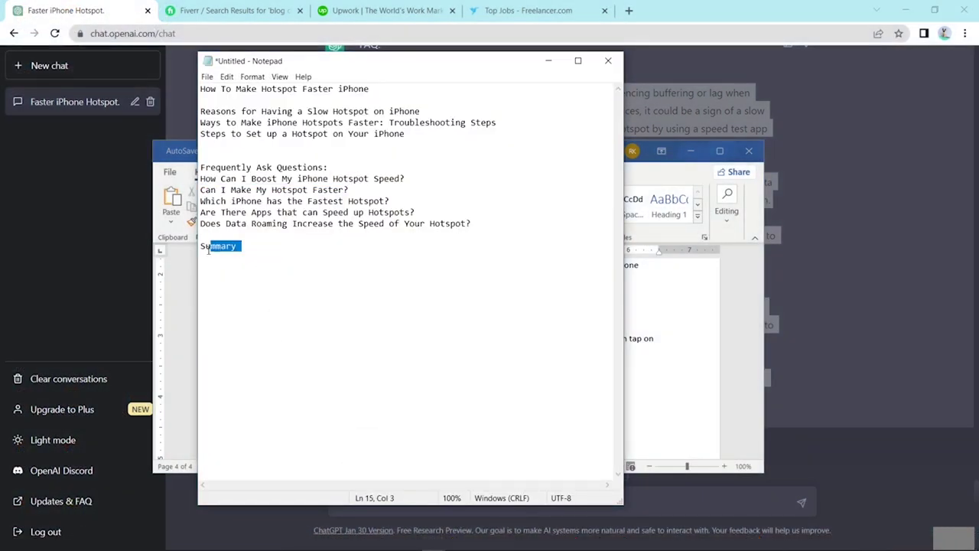
pyautogui.click(111, 14)
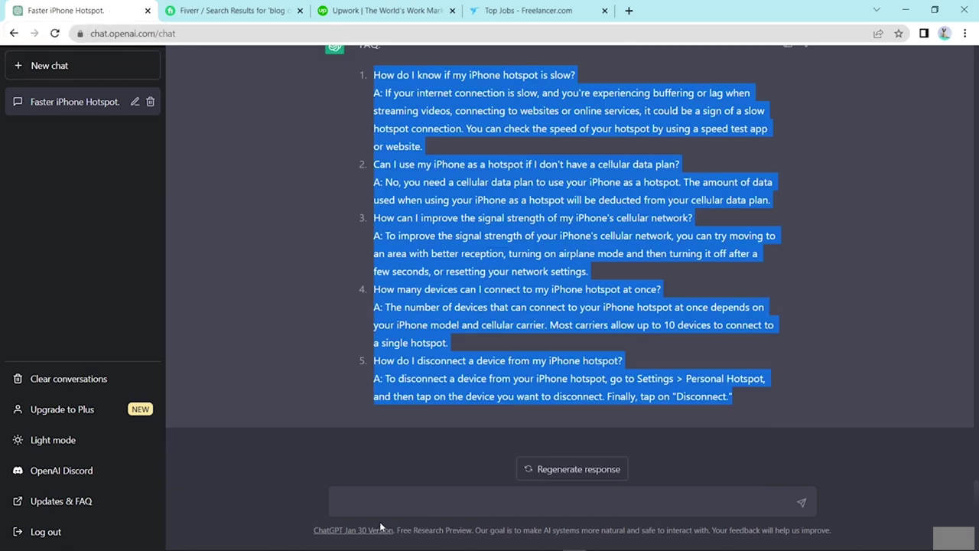
pyautogui.click(355, 503)
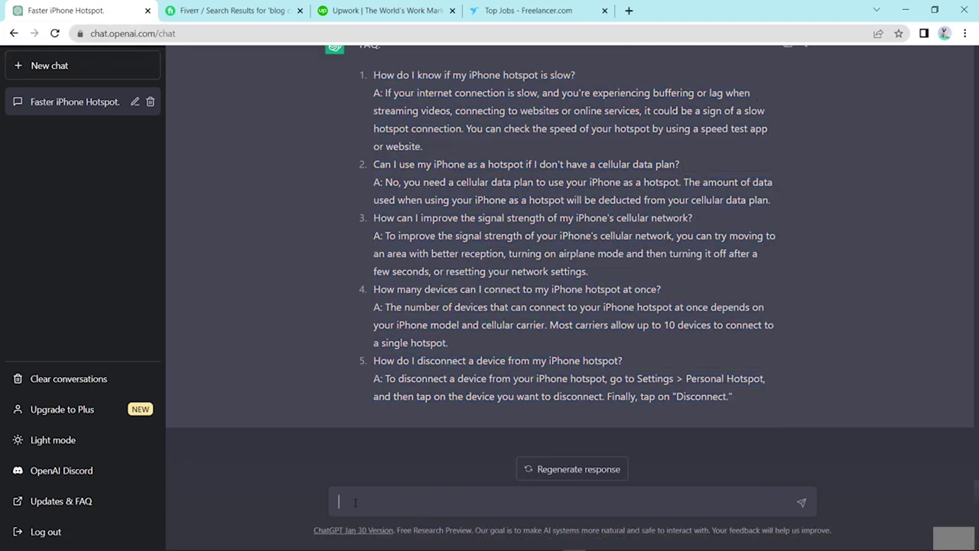
pyautogui.write('write summary')
pyautogui.write('include below')
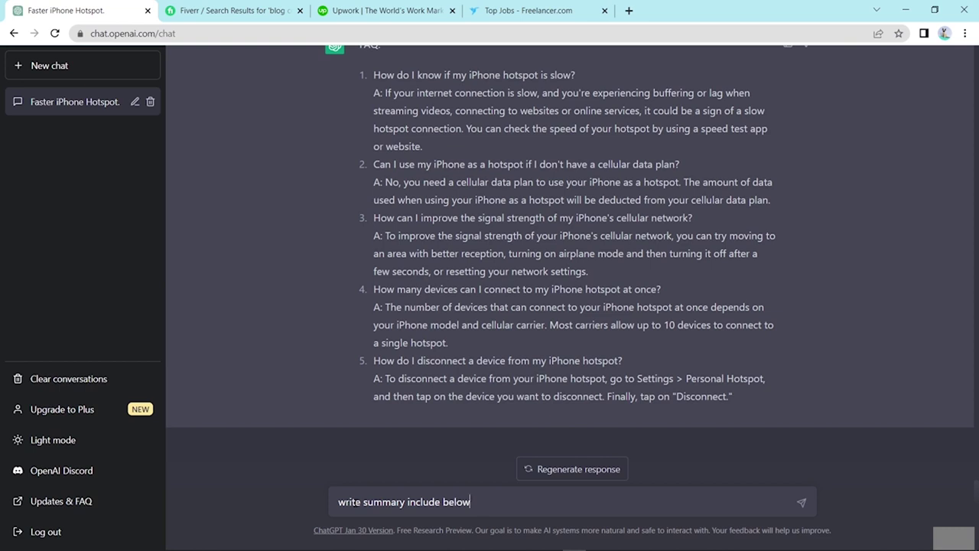
pyautogui.write('w:')
pyautogui.hotkey('shift', 'Return')
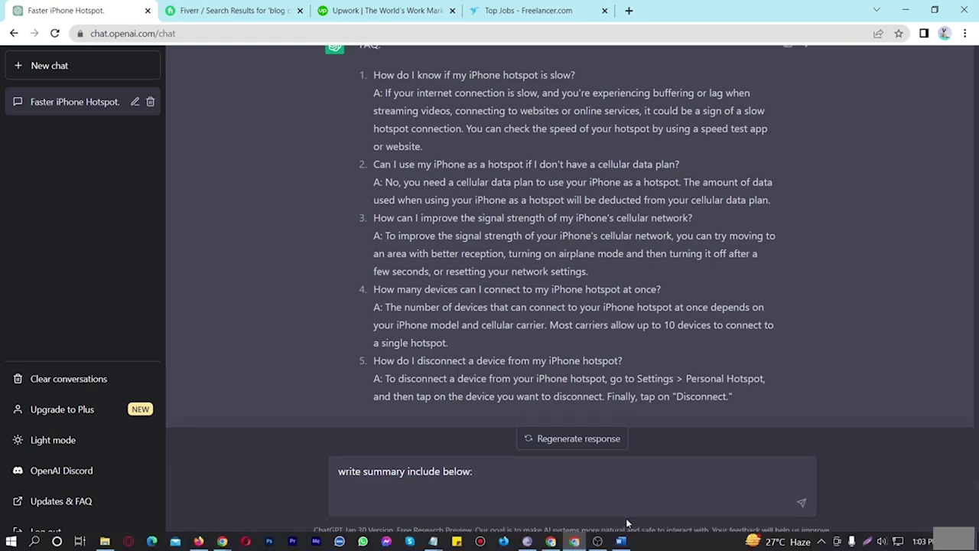
# - Add the full text of the Word article below the prompt line in ChatGPT and submit the summary request
pyautogui.click(621, 541)
pyautogui.hotkey('ctrl', 'a')
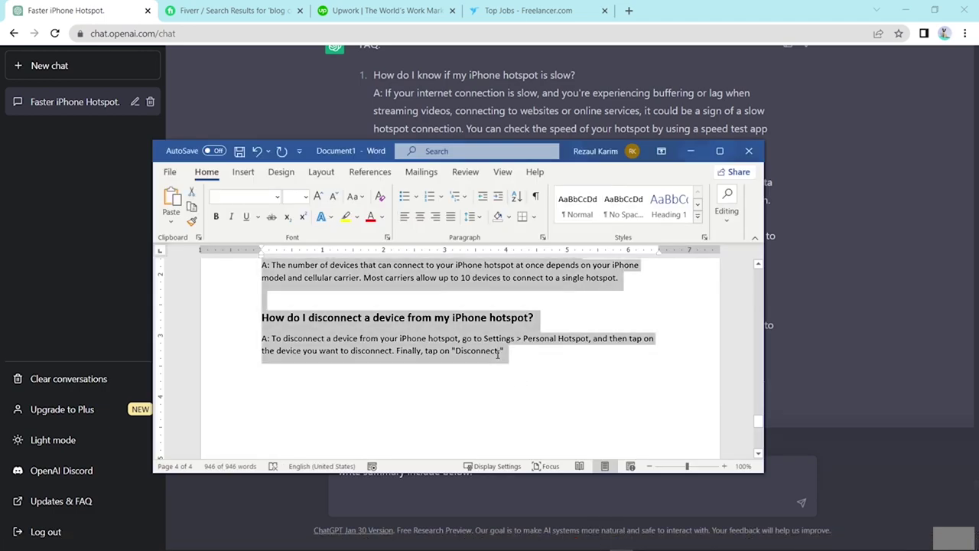
pyautogui.hotkey('ctrl', 'x')
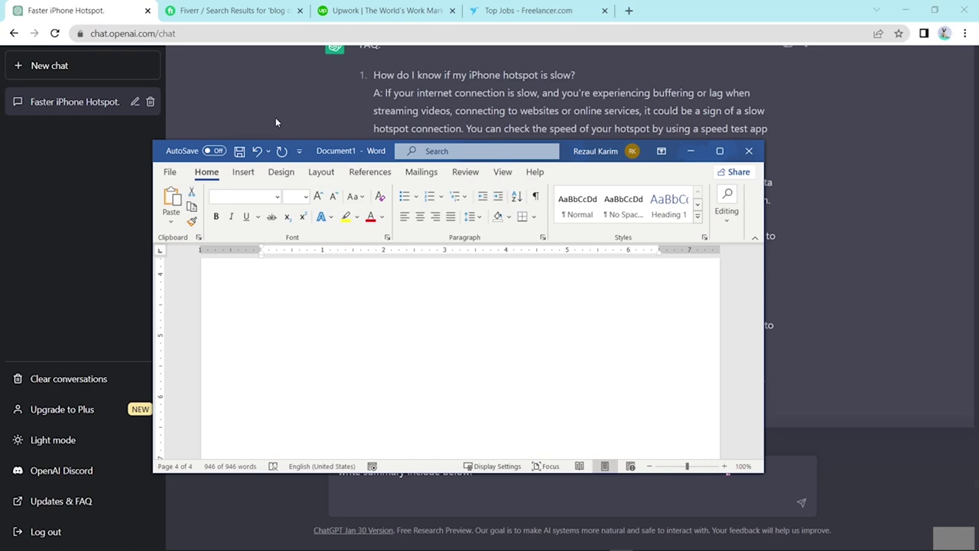
pyautogui.hotkey('alt', 'Tab')
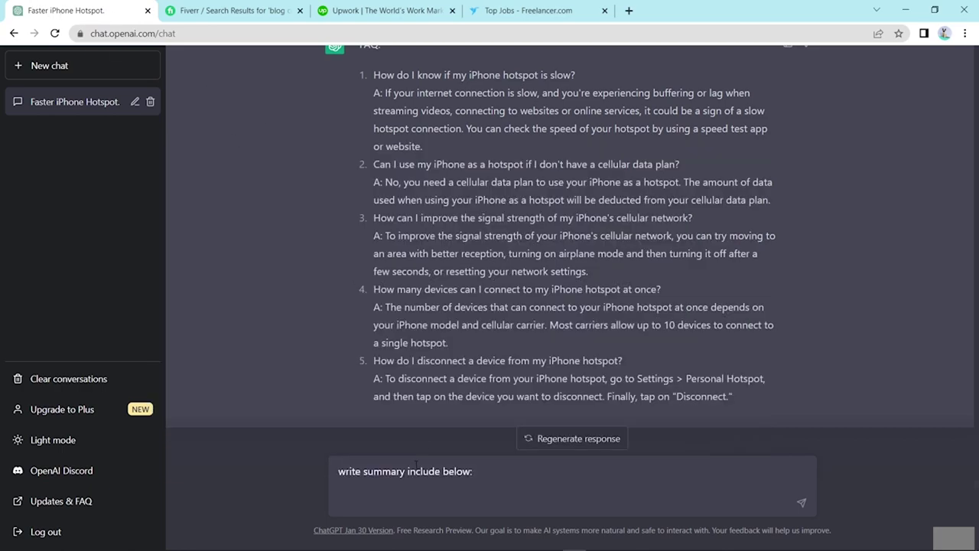
pyautogui.hotkey('ctrl', 'v')
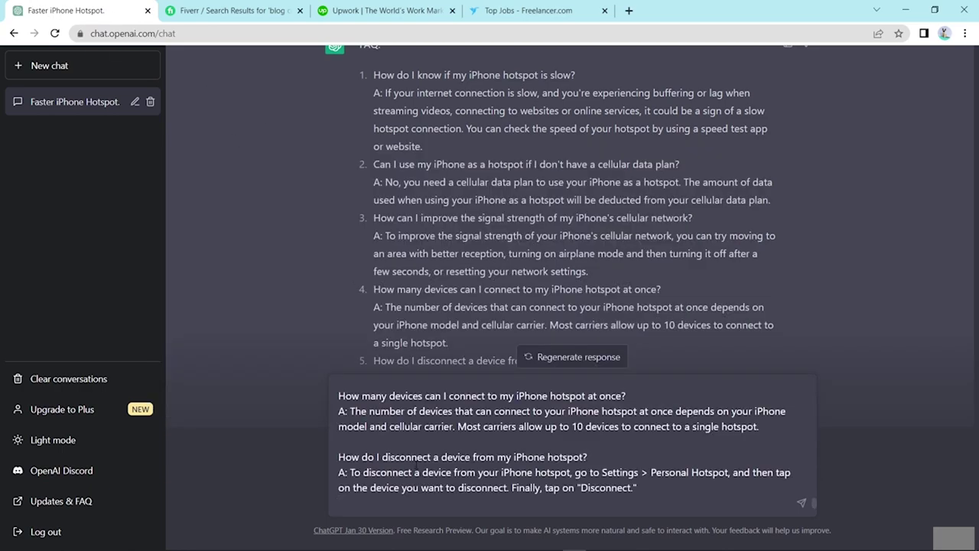
pyautogui.press('Return')
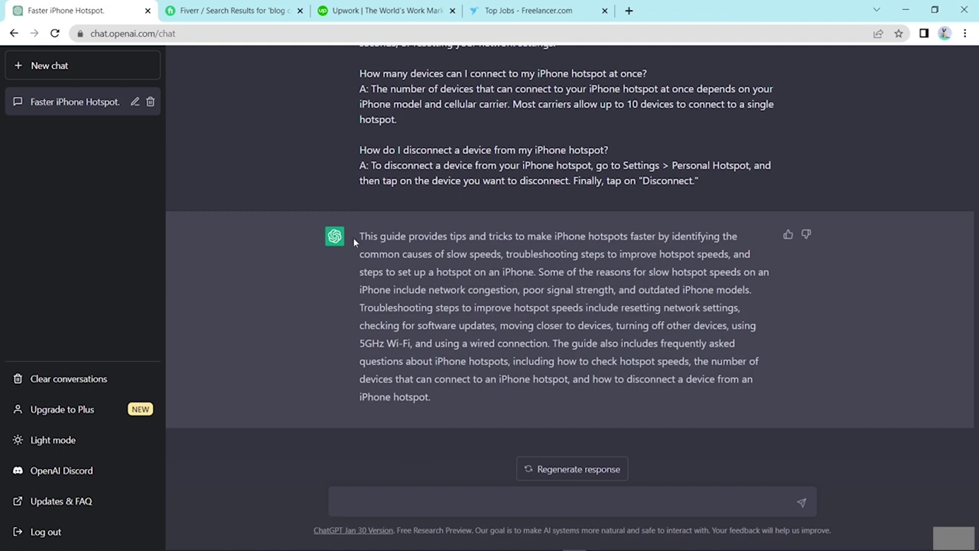
# - Copy the entire summary paragraph generated by ChatGPT
pyautogui.moveTo(358, 236); pyautogui.dragTo(429, 397)
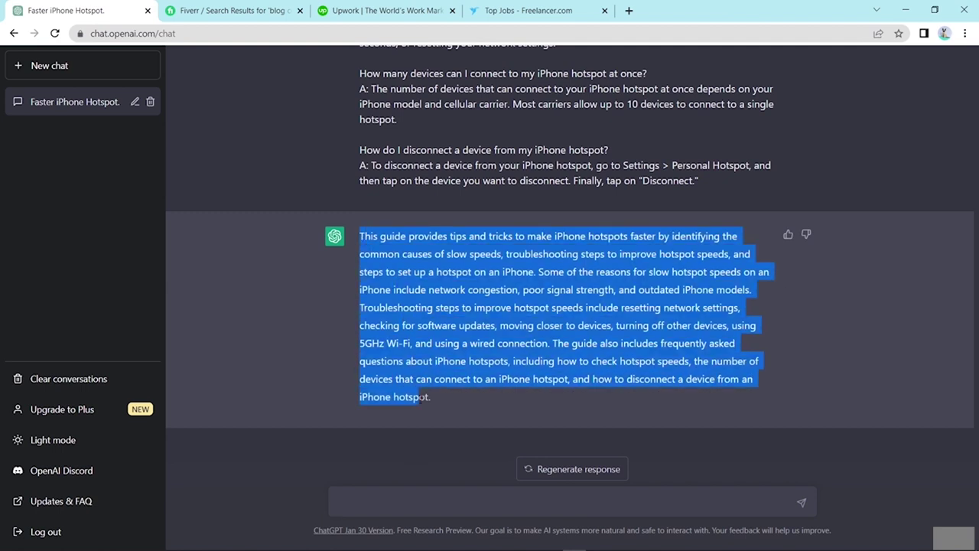
pyautogui.rightClick(447, 334)
pyautogui.click(467, 344)
# - Switch to Word and add a "Summary:" heading below the last FAQ answer, formatted bold at font size 24
pyautogui.hotkey('alt', 'Tab')
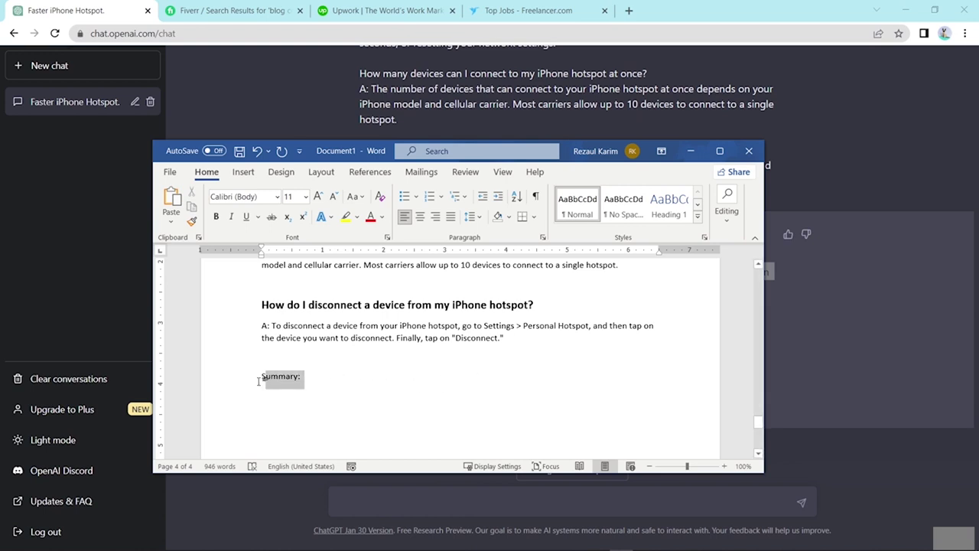
pyautogui.click(305, 196)
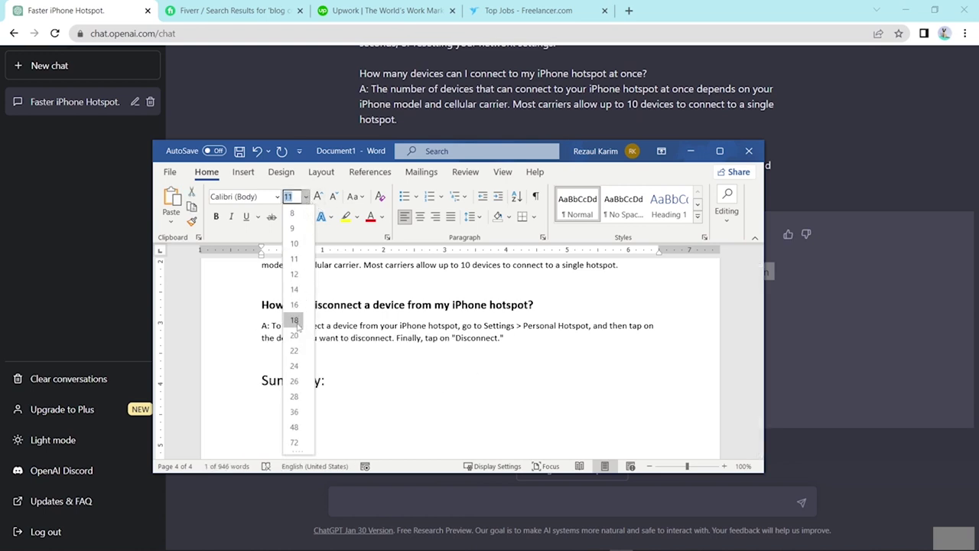
pyautogui.click(294, 366)
pyautogui.hotkey('ctrl', 'b')
pyautogui.click(386, 385)
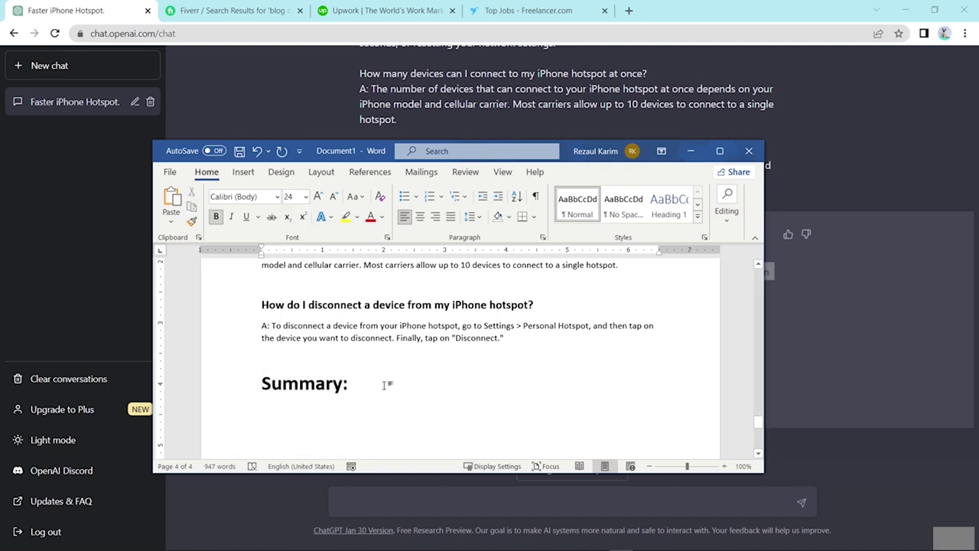
# - Paste the copied summary paragraph below the "Summary:" heading and remove its bold formatting
pyautogui.click(285, 411)
pyautogui.hotkey('ctrl', 'v')
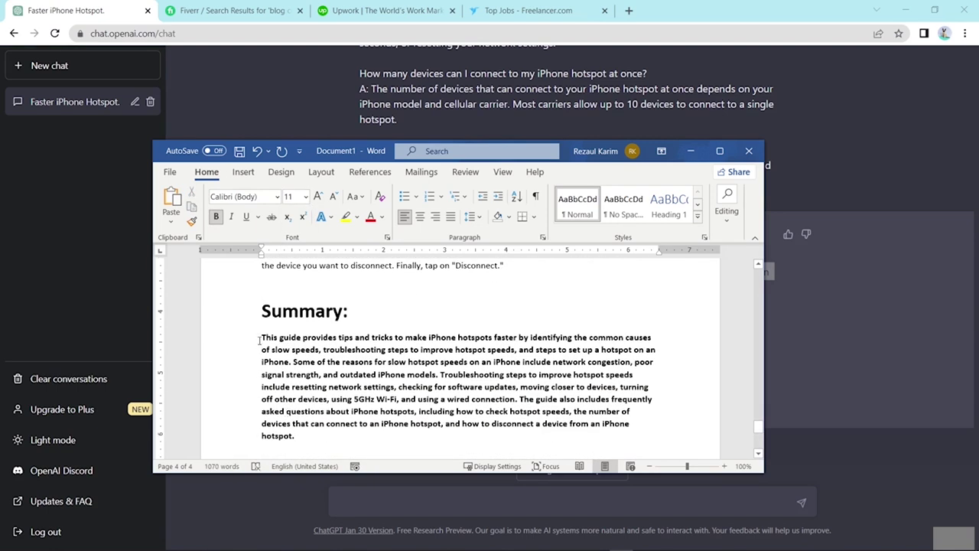
pyautogui.moveTo(258, 339); pyautogui.dragTo(295, 436)
pyautogui.click(217, 218)
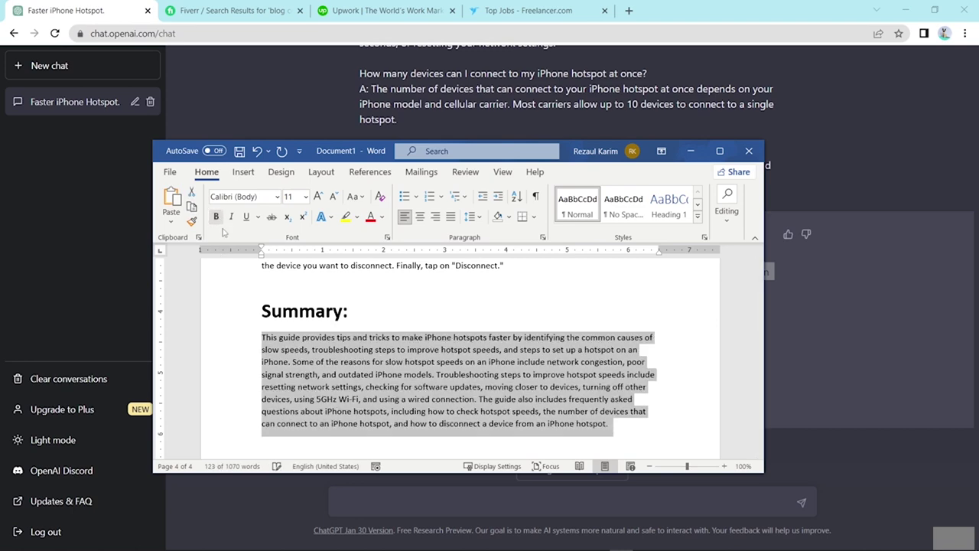
pyautogui.click(463, 312)
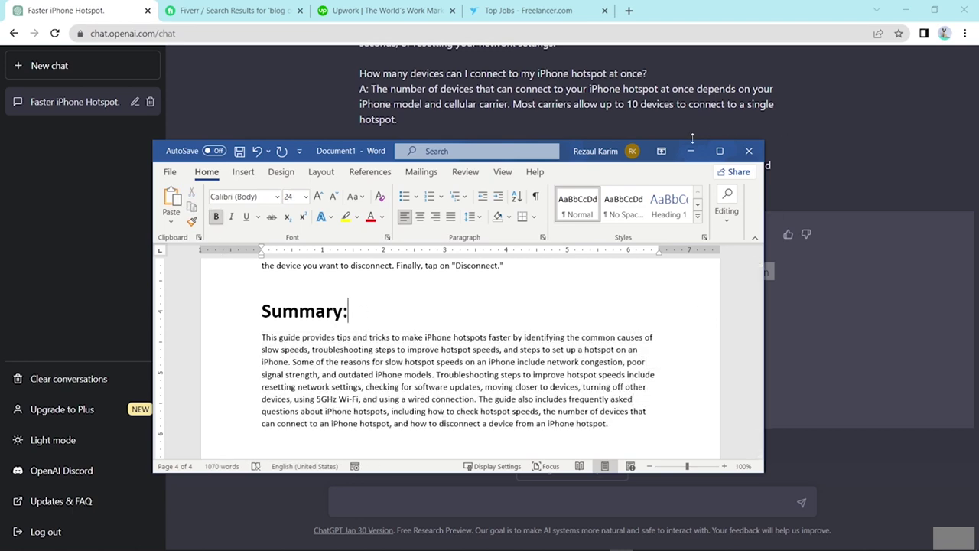
# - Maximize the Word document and insert the Notepad title "How To Make Hotspot Faster iPhone" on its own line above the introduction
pyautogui.click(719, 152)
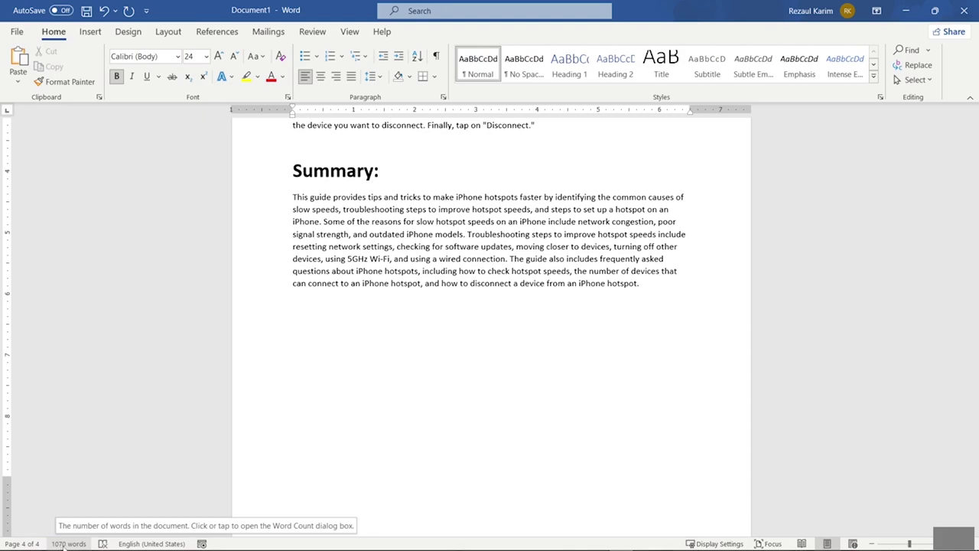
pyautogui.scroll(15, 522, 344)
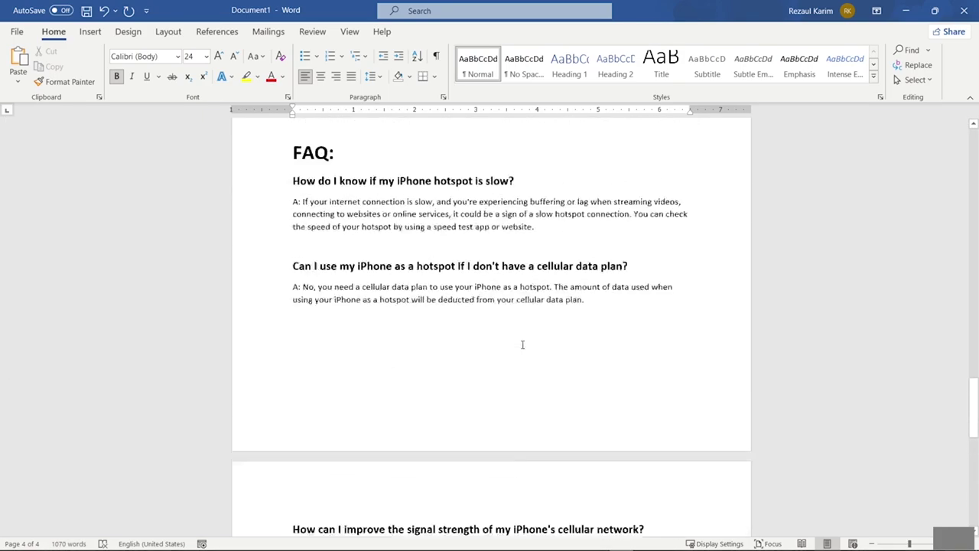
pyautogui.scroll(20, 522, 344)
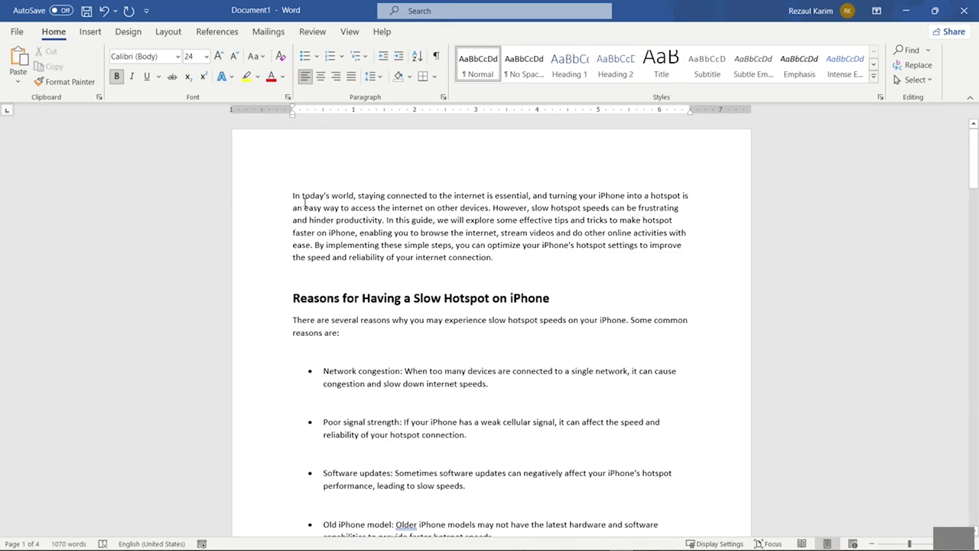
pyautogui.moveTo(432, 541)
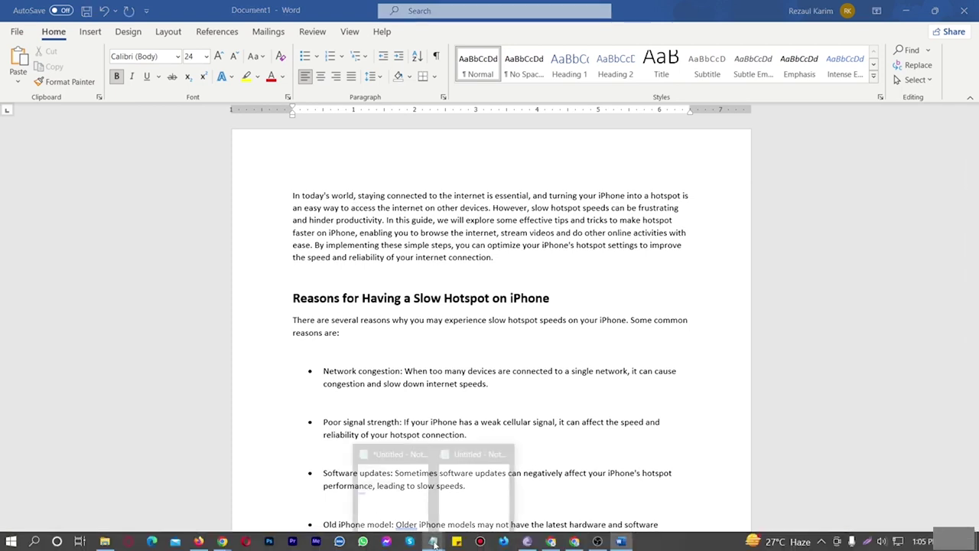
pyautogui.click(419, 494)
pyautogui.moveTo(371, 89); pyautogui.dragTo(211, 89)
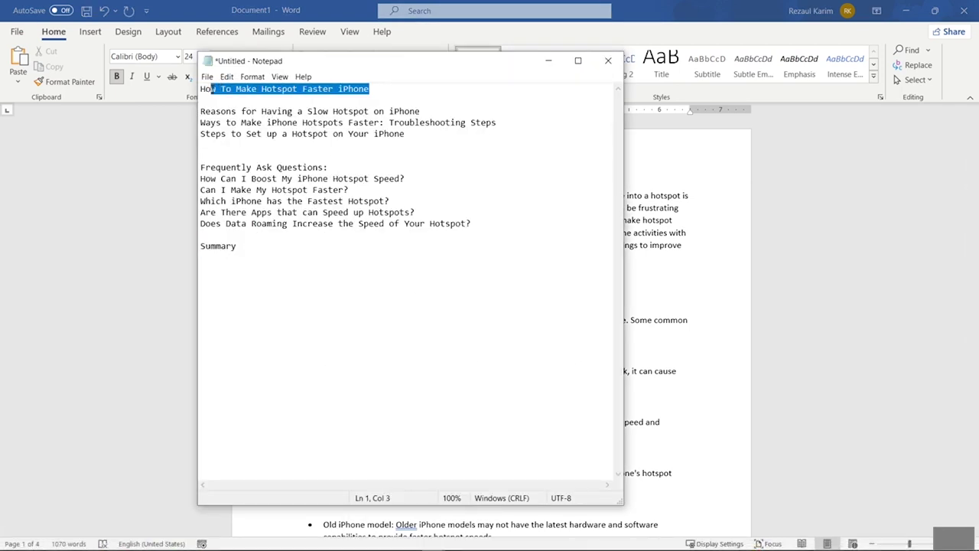
pyautogui.click(549, 61)
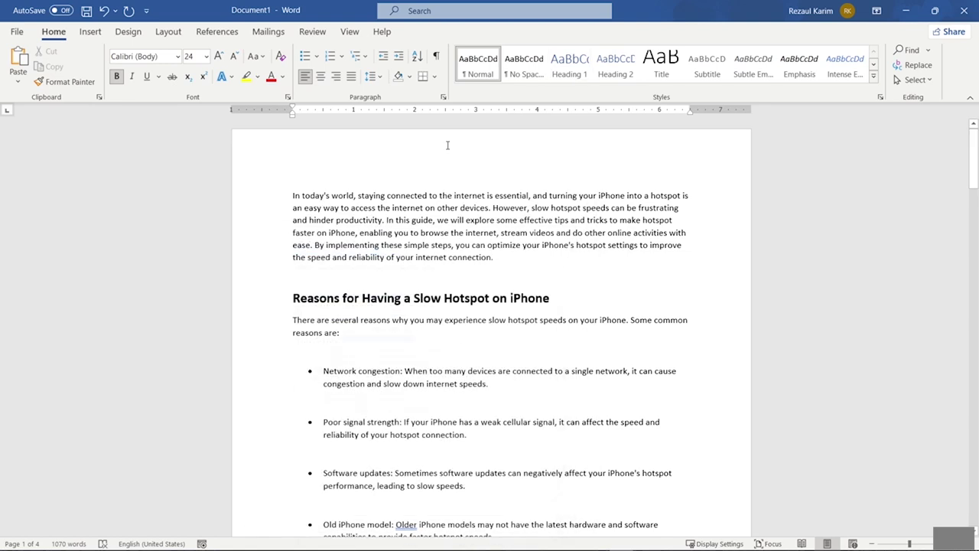
pyautogui.click(291, 196)
pyautogui.press('Return')
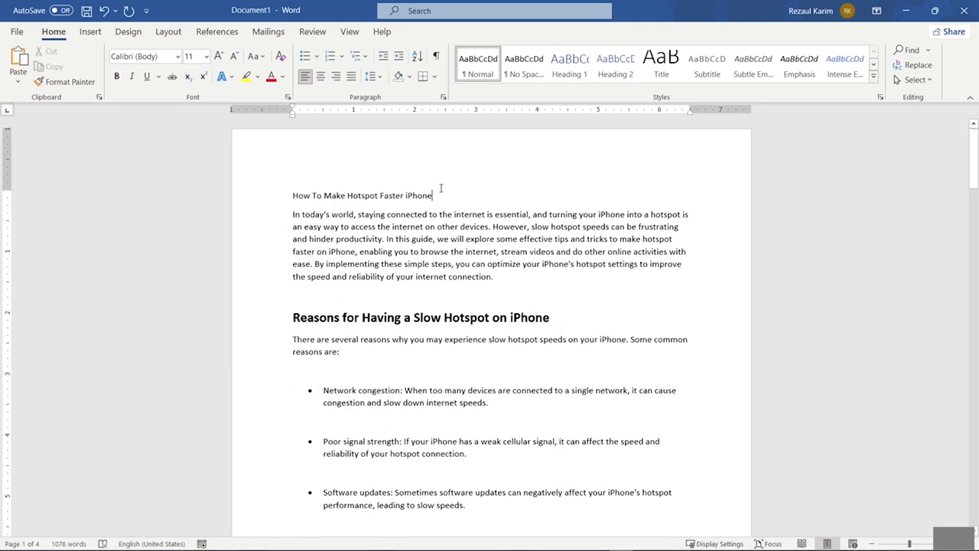
# - Format the article title "How To Make Hotspot Faster iPhone" as bold at font size 26 and center it
pyautogui.moveTo(440, 195); pyautogui.dragTo(280, 193)
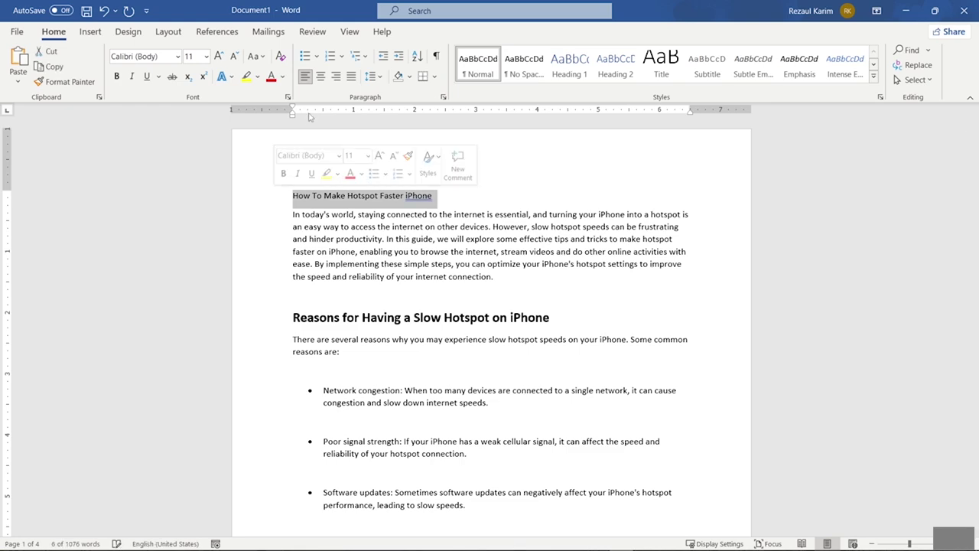
pyautogui.click(205, 56)
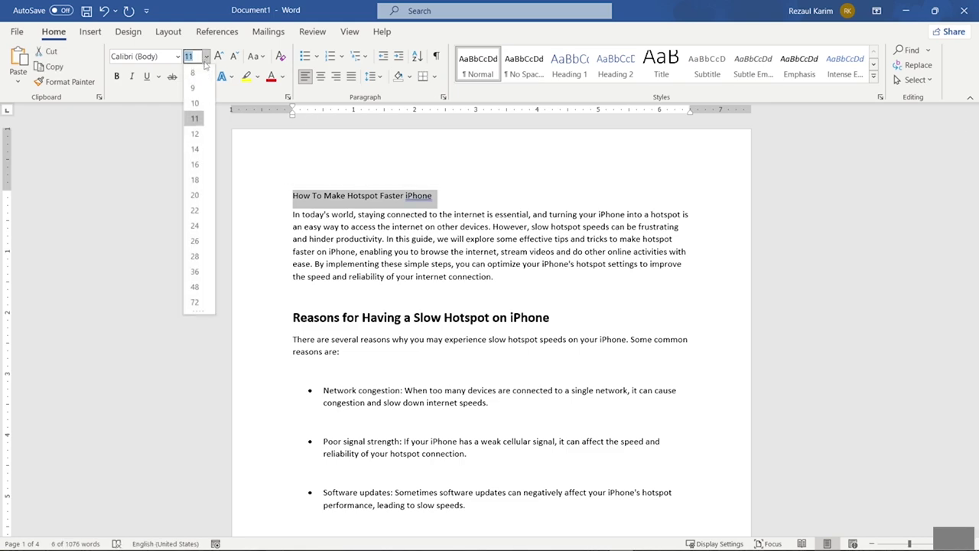
pyautogui.click(192, 242)
pyautogui.hotkey('ctrl', 'b')
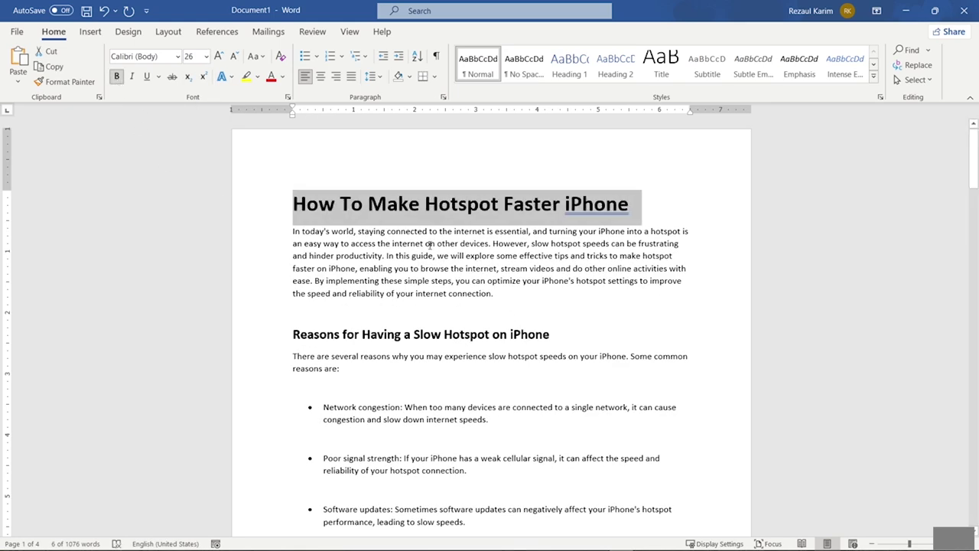
pyautogui.click(321, 76)
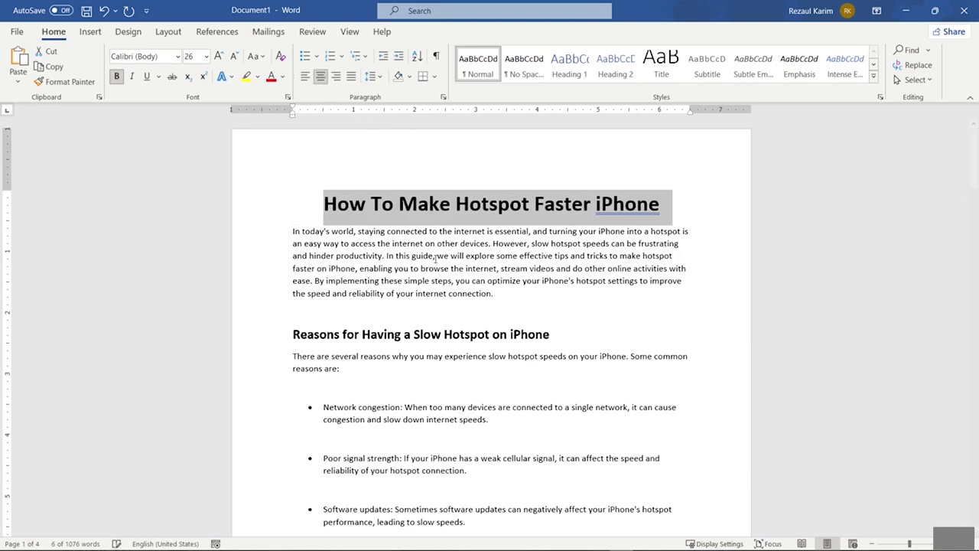
pyautogui.click(711, 274)
pyautogui.scroll(-15, 728, 270)
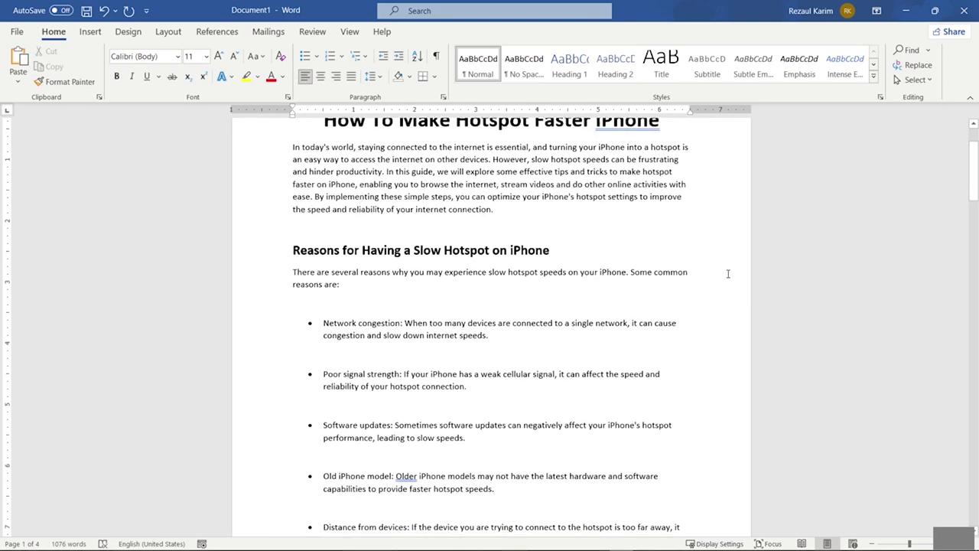
pyautogui.scroll(-5, 728, 274)
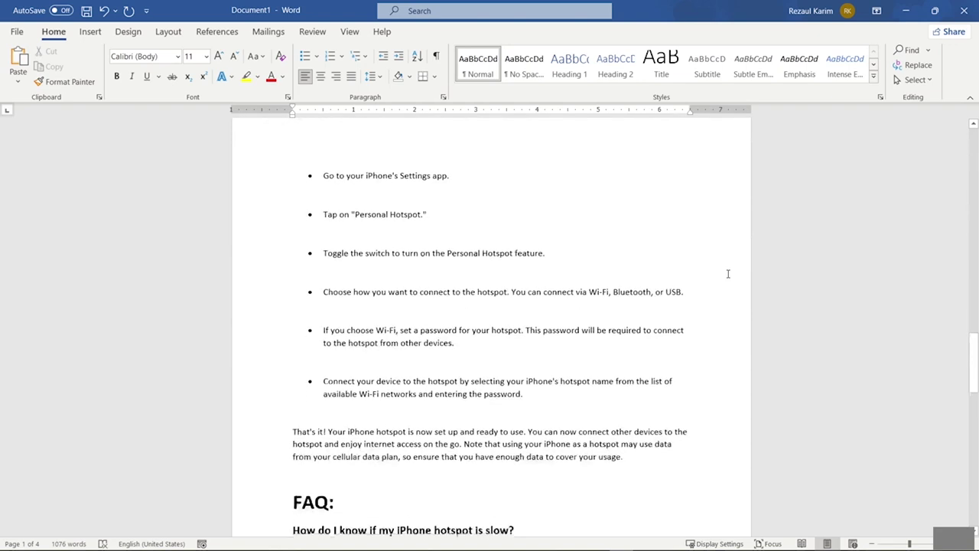
pyautogui.scroll(2, 729, 275)
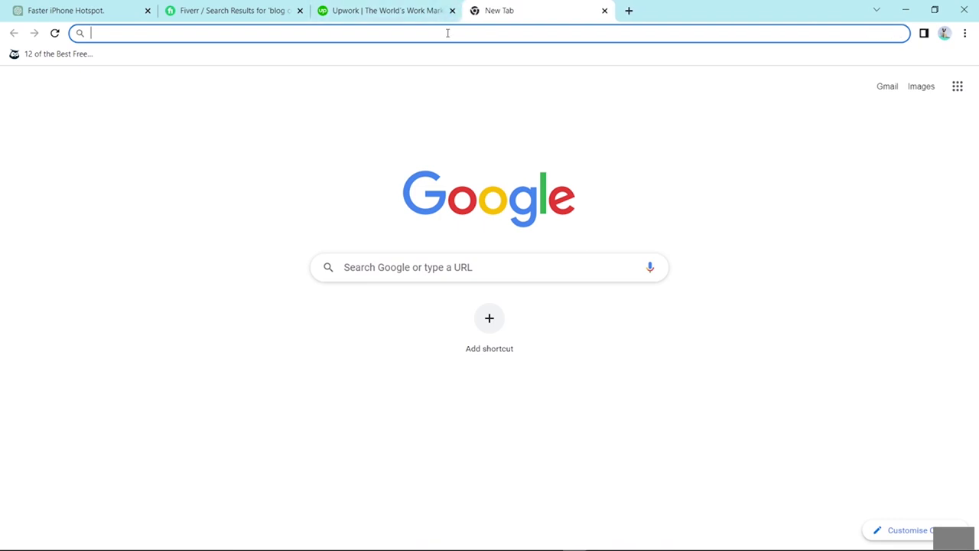
# - Switch to Chrome, search Google for "smallseotools" and open the SmallSEOTools.com website
pyautogui.write('smalls')
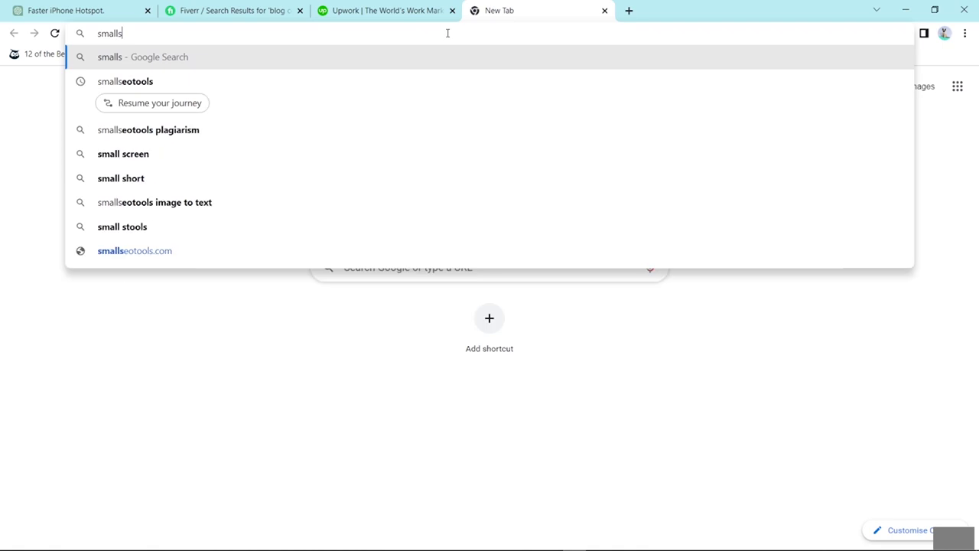
pyautogui.write('eotool')
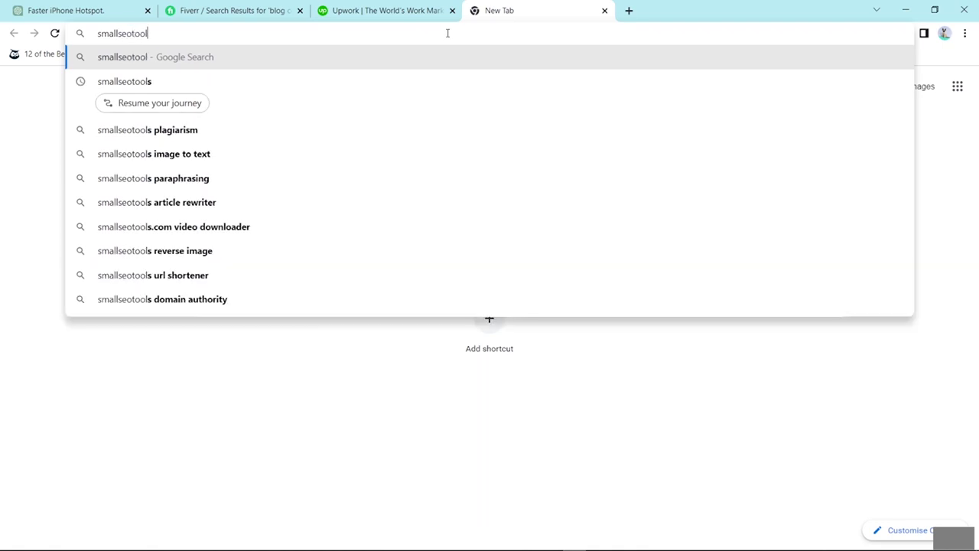
pyautogui.write('s')
pyautogui.press('Return')
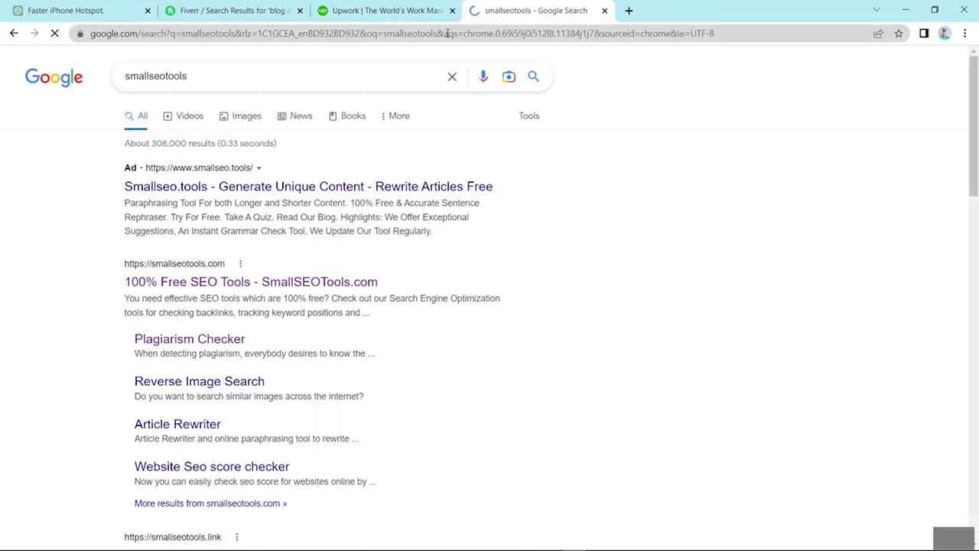
pyautogui.click(199, 282)
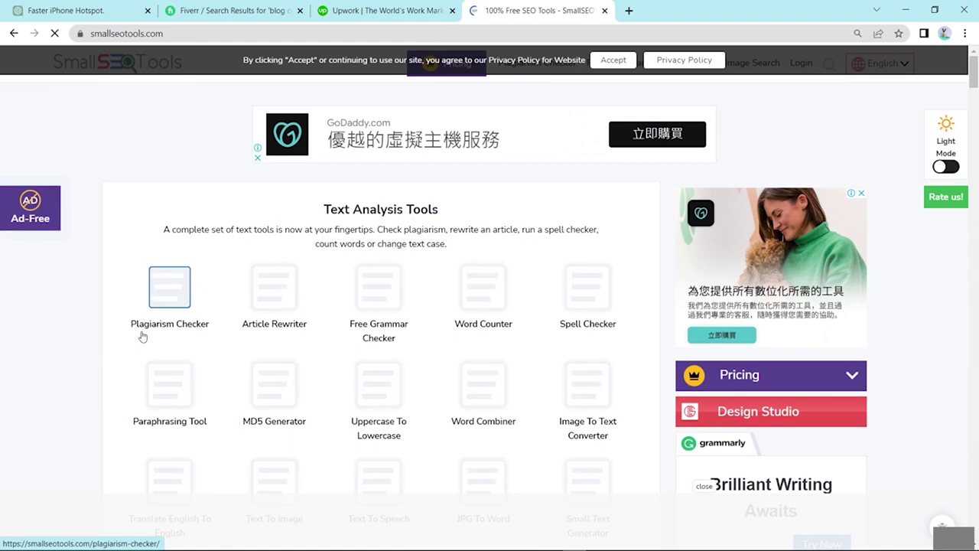
# - Open the Plagiarism Checker tool and check its word limit per search
pyautogui.click(190, 328)
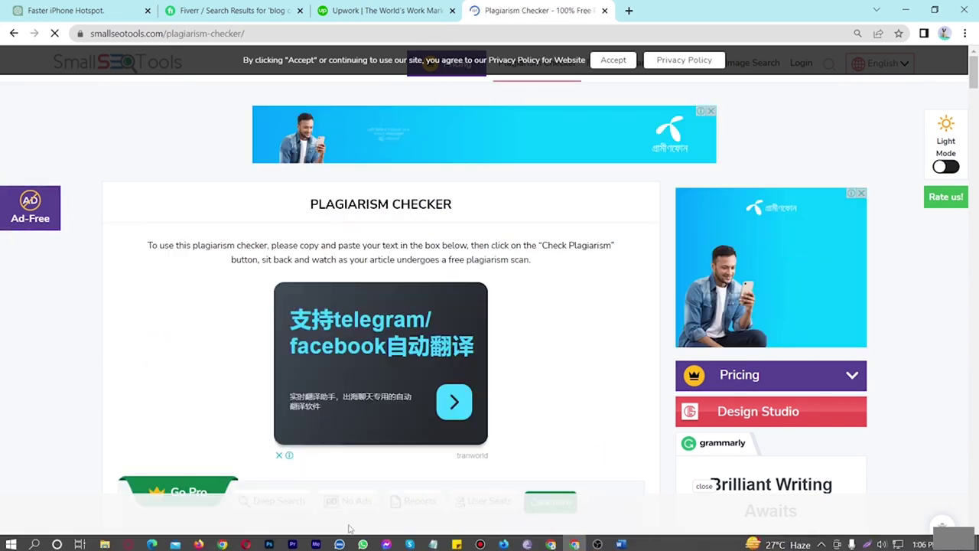
pyautogui.scroll(-5, 377, 354)
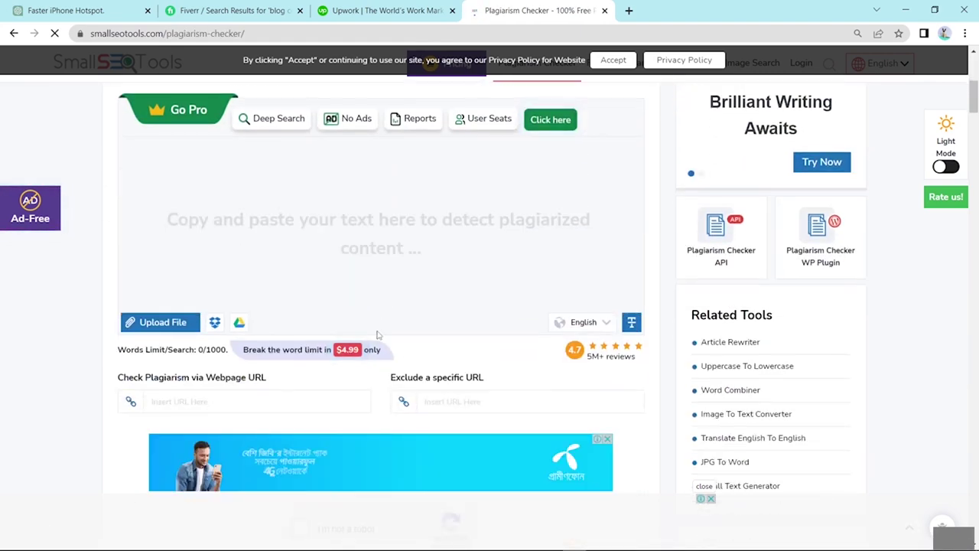
pyautogui.moveTo(205, 349); pyautogui.dragTo(228, 350)
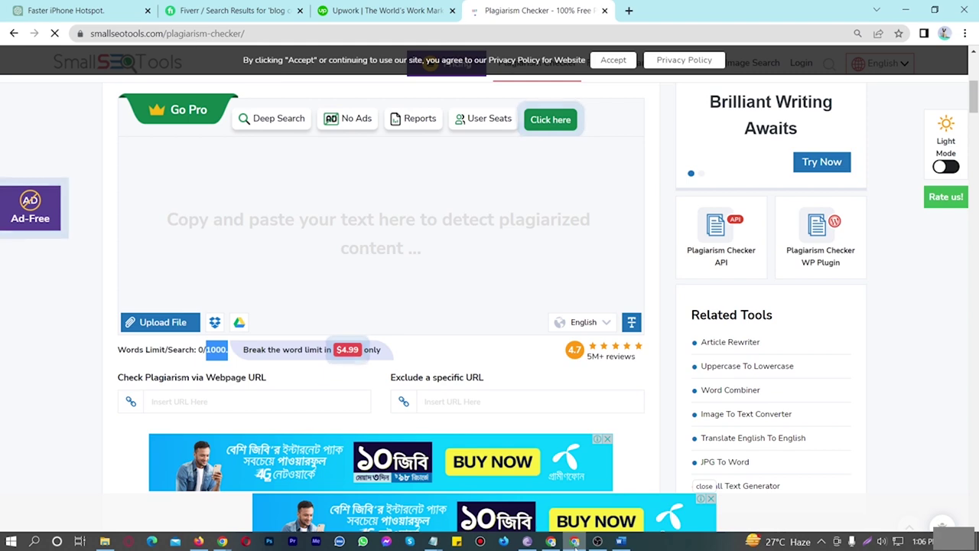
# - Switch to Word and copy the article from its title through the last FAQ answer, leaving out the Summary section
pyautogui.click(620, 541)
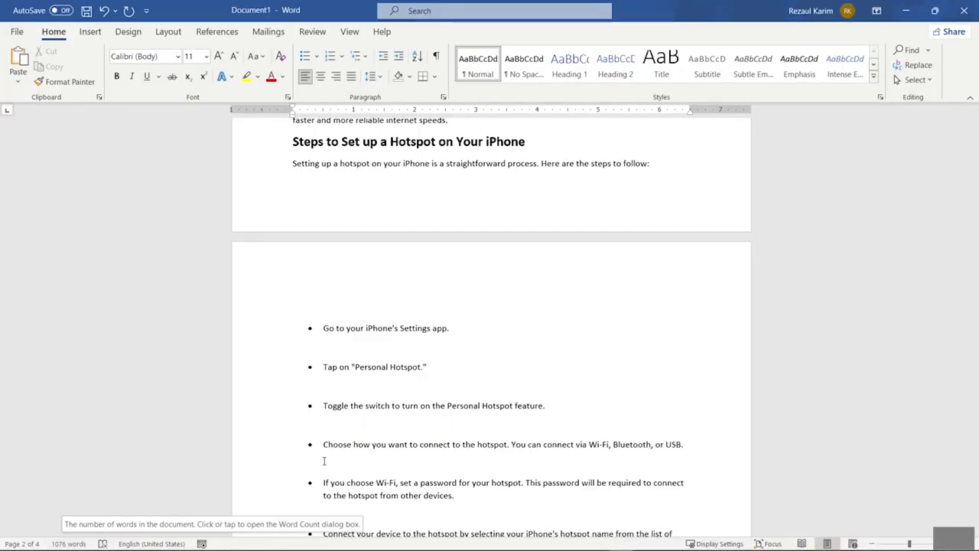
pyautogui.scroll(10, 490, 372)
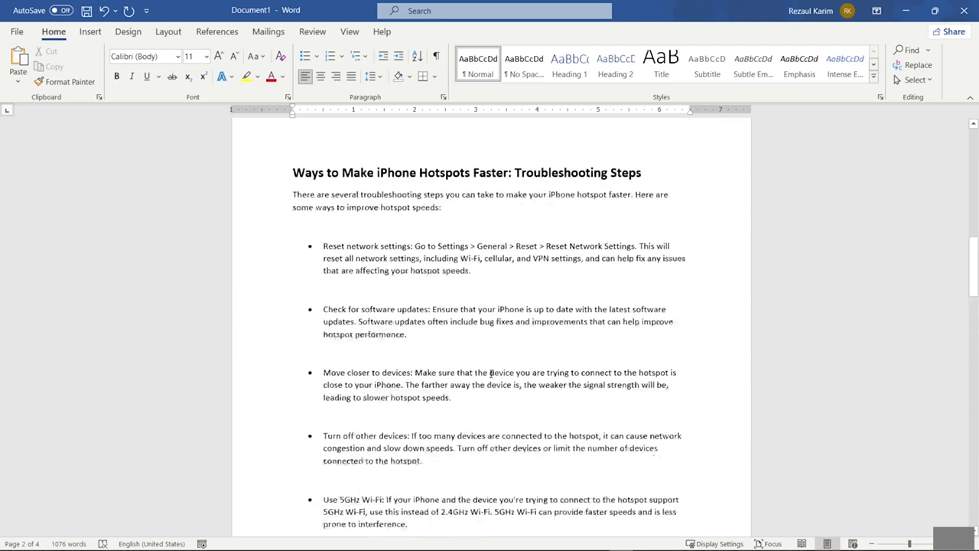
pyautogui.scroll(10, 491, 373)
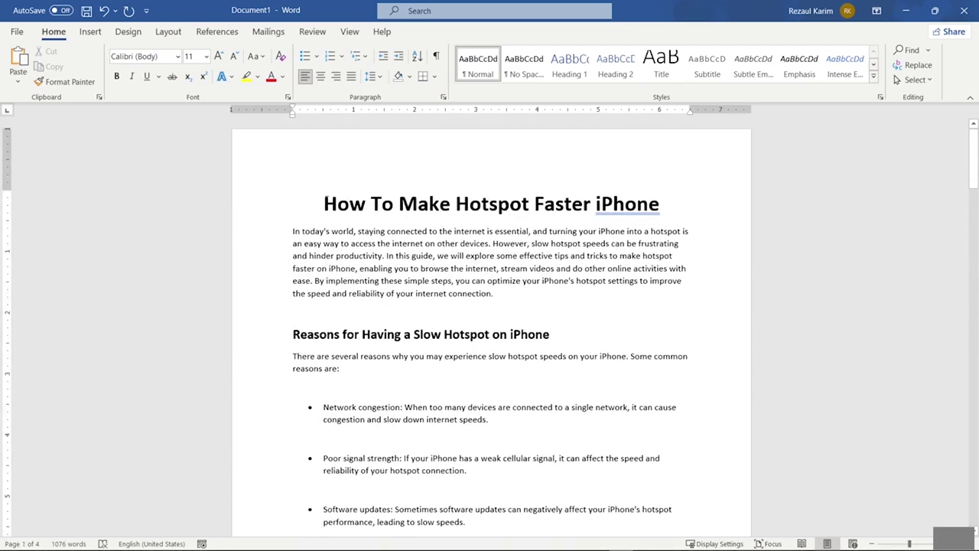
pyautogui.moveTo(323, 204); pyautogui.dragTo(427, 343)
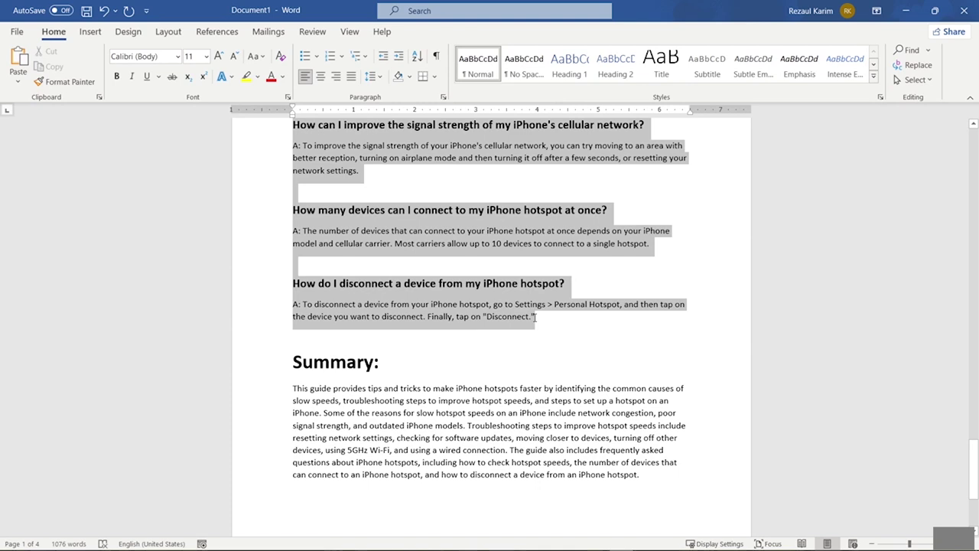
pyautogui.moveTo(536, 318); pyautogui.dragTo(535, 321)
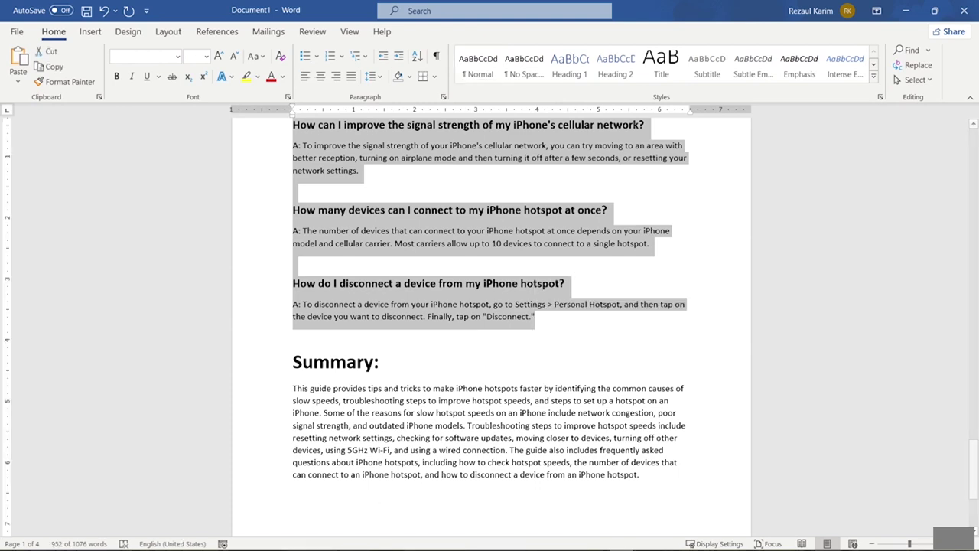
# - Switch back to Chrome, dismiss the site's notification request and paste the copied article into the plagiarism checker's text box
pyautogui.click(551, 542)
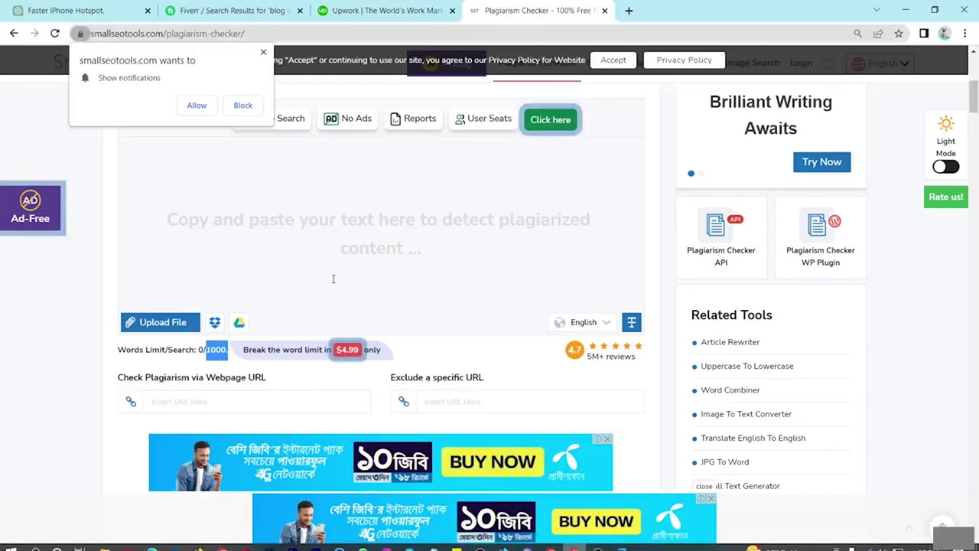
pyautogui.click(263, 52)
pyautogui.click(240, 149)
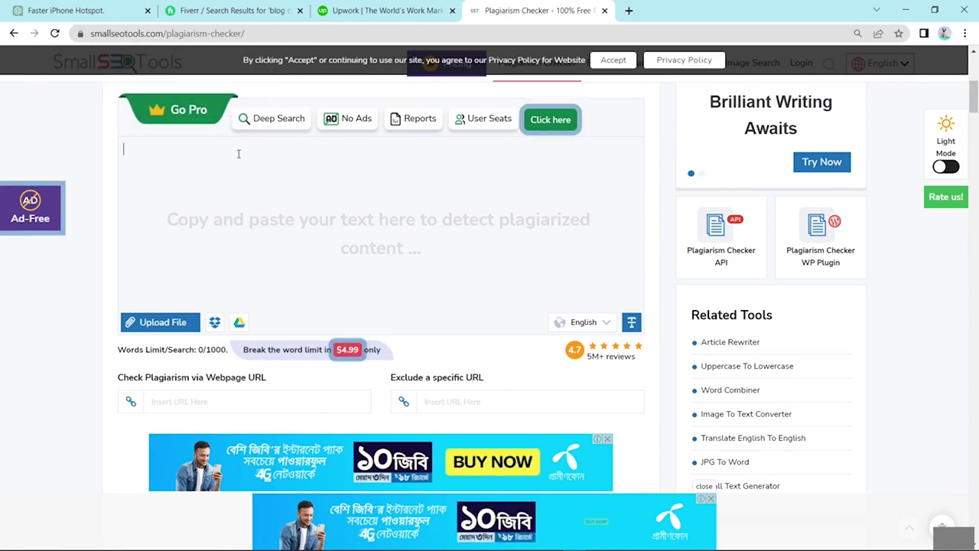
pyautogui.hotkey('ctrl', 'v')
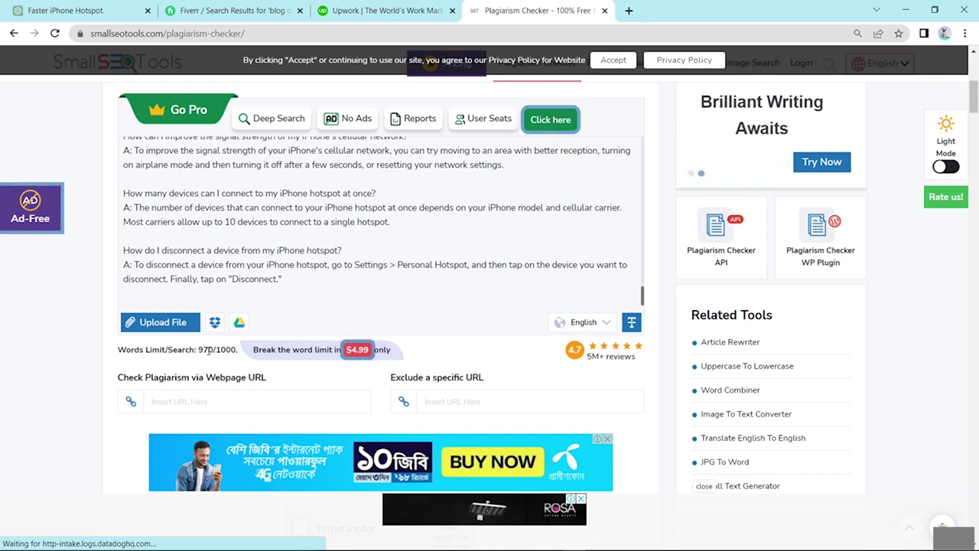
# - Complete the "I'm not a robot" verification, run the plagiarism check on the article and examine the Unique score
pyautogui.scroll(-3, 472, 351)
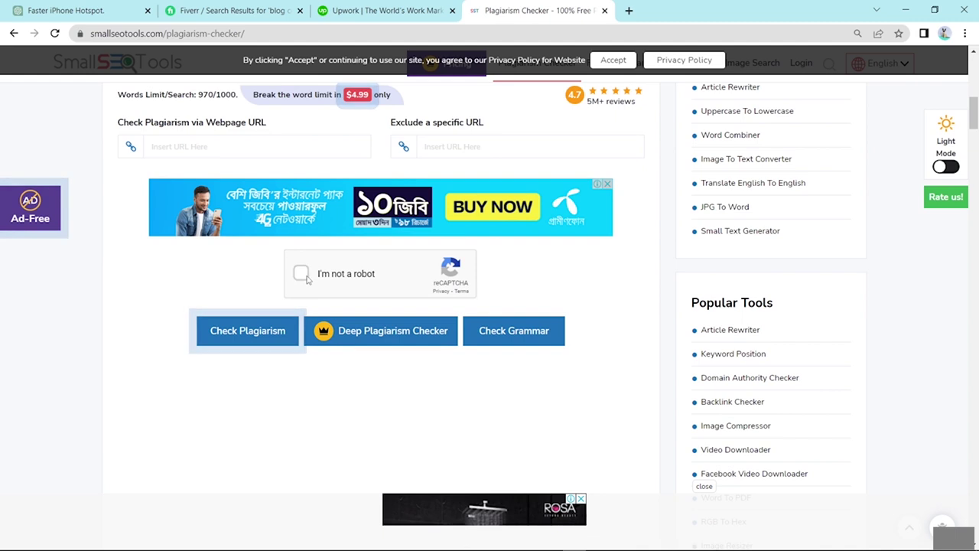
pyautogui.click(301, 274)
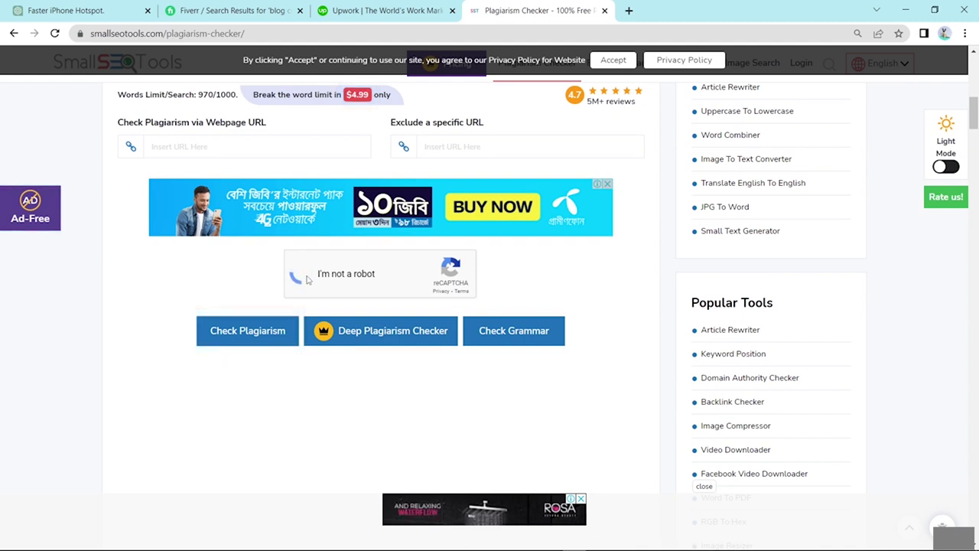
pyautogui.click(253, 338)
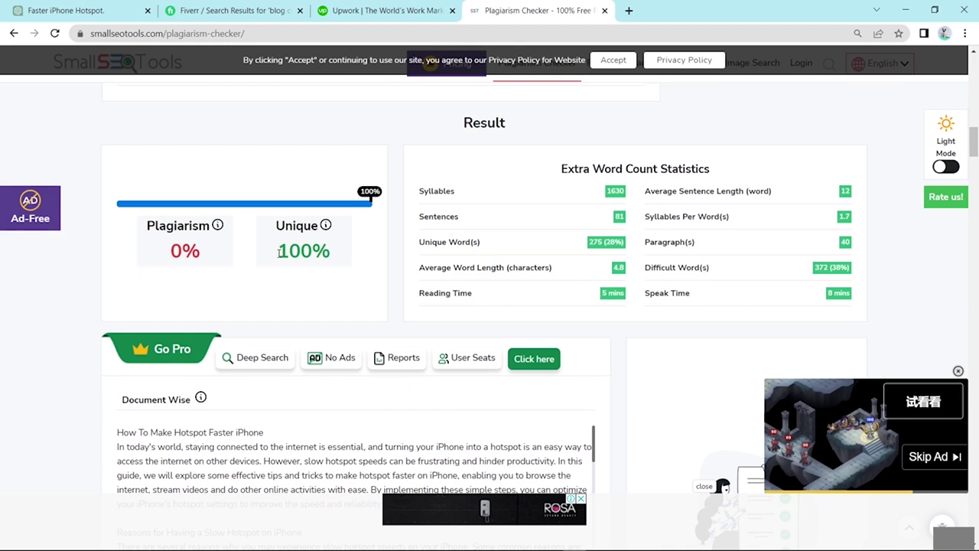
pyautogui.moveTo(300, 253); pyautogui.dragTo(334, 257)
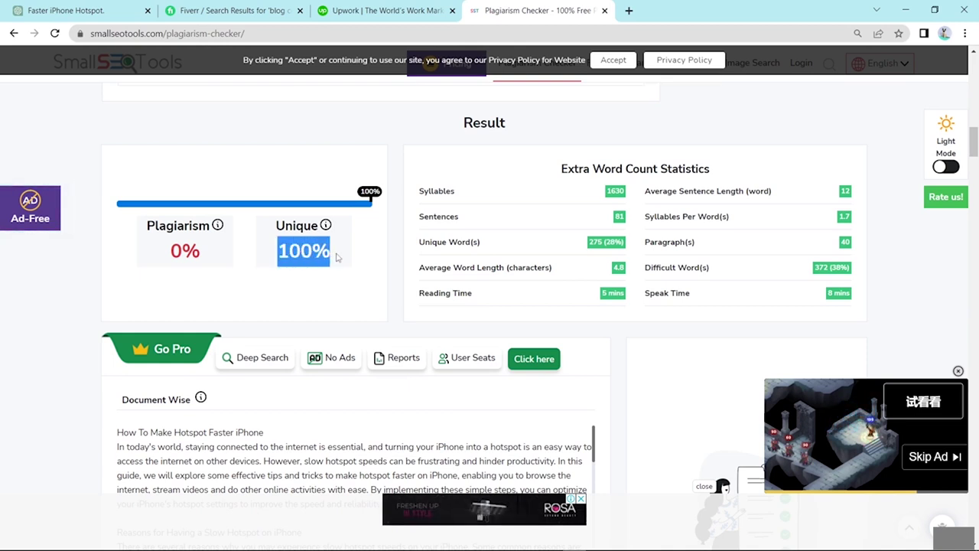